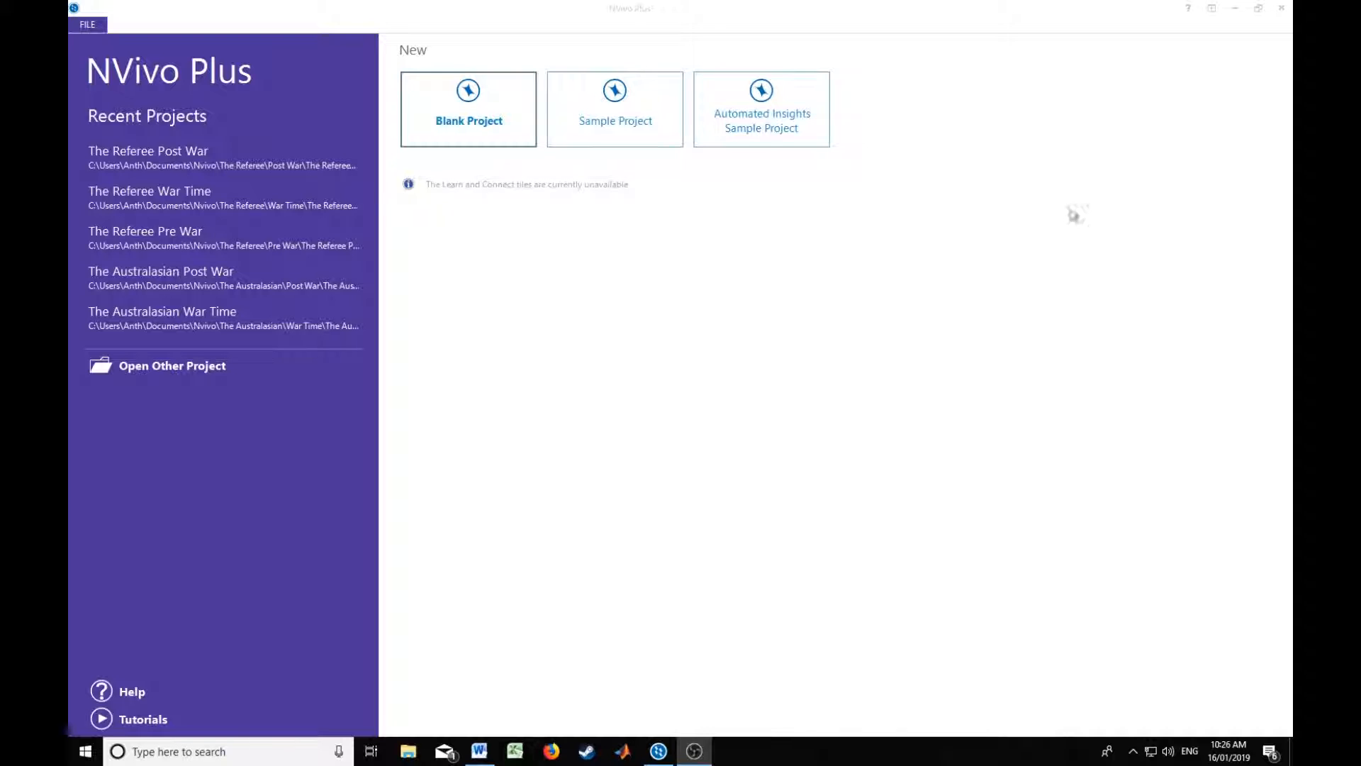
Step: Start a new blank project and title it "The Referee Post War"
left_click(468, 115)
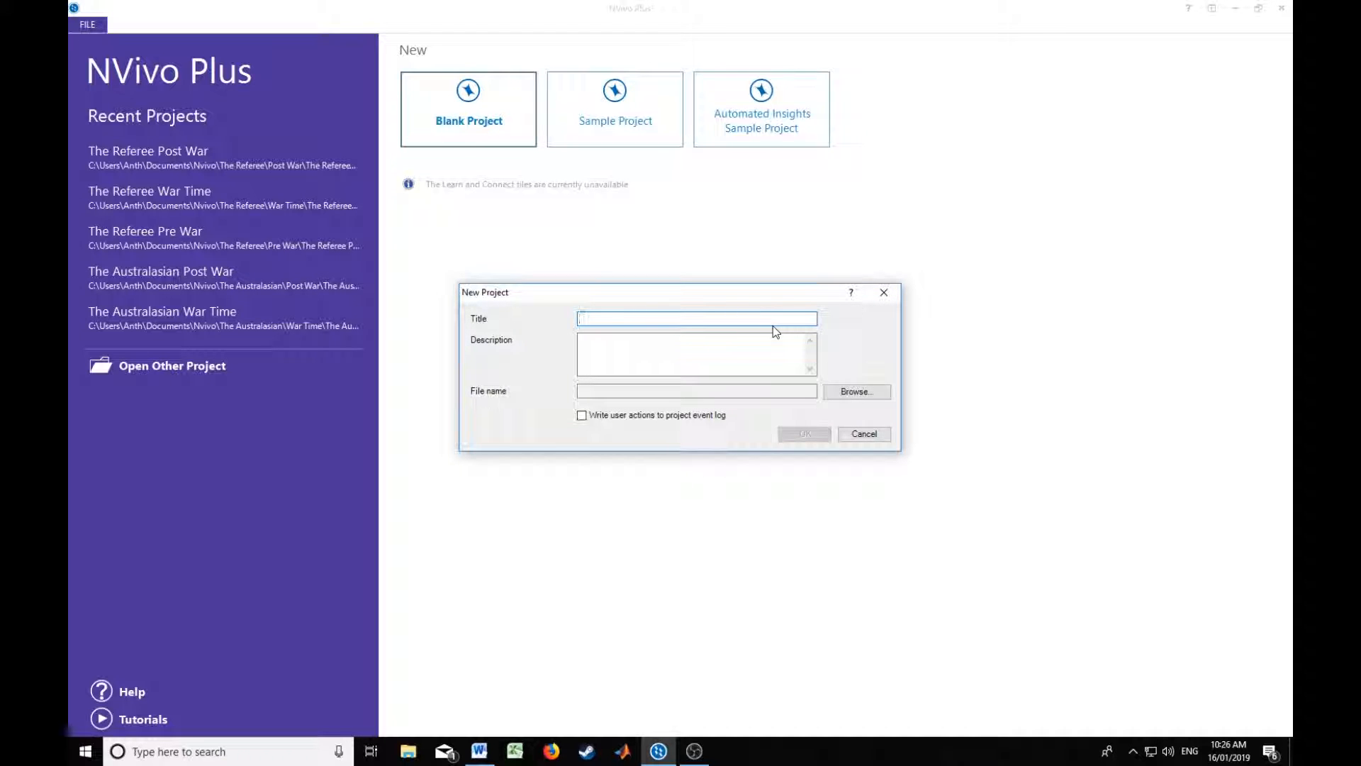
type("The Rireree poi")
key("BackSpace")
key("BackSpace")
key("BackSpace")
type("Post War")
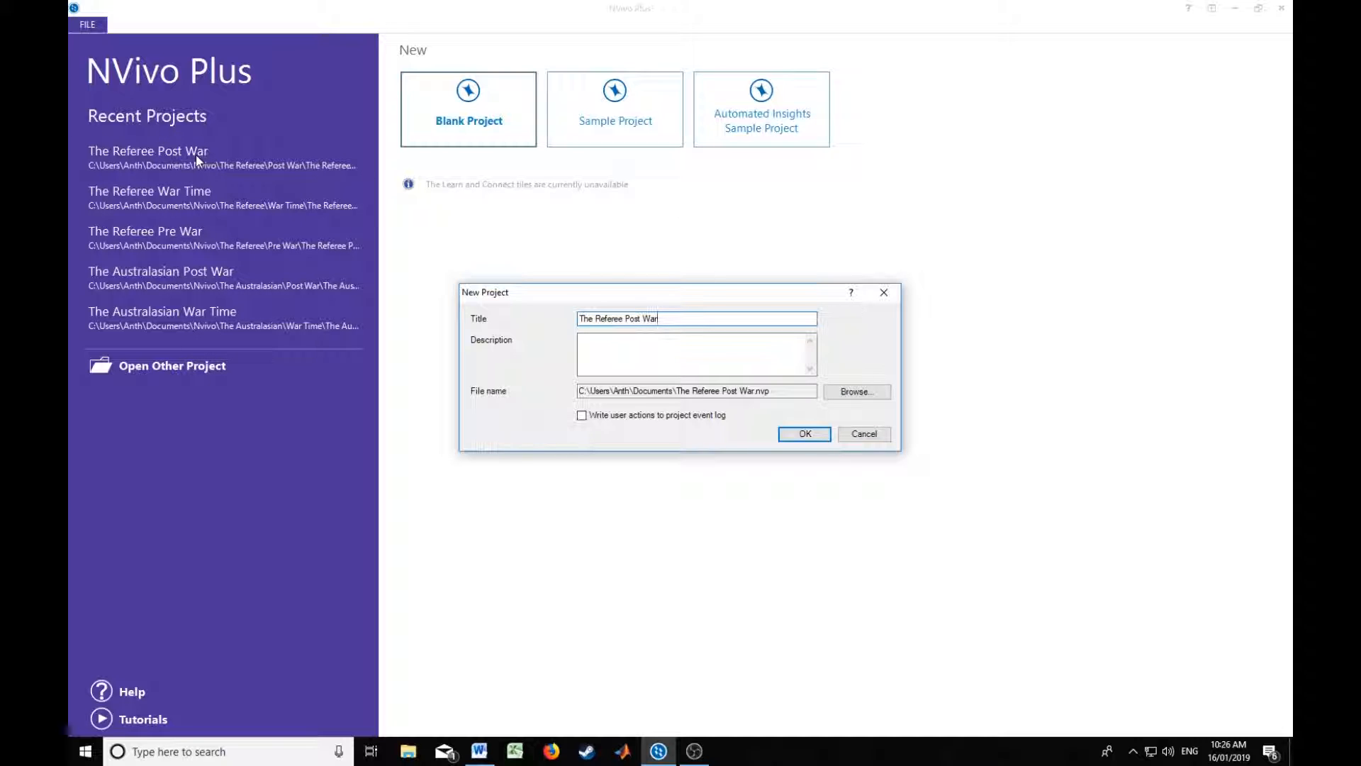
Step: Browse for the project file's location and create a "Post War" folder inside Documents > Nvivo > The Referee
left_click(855, 388)
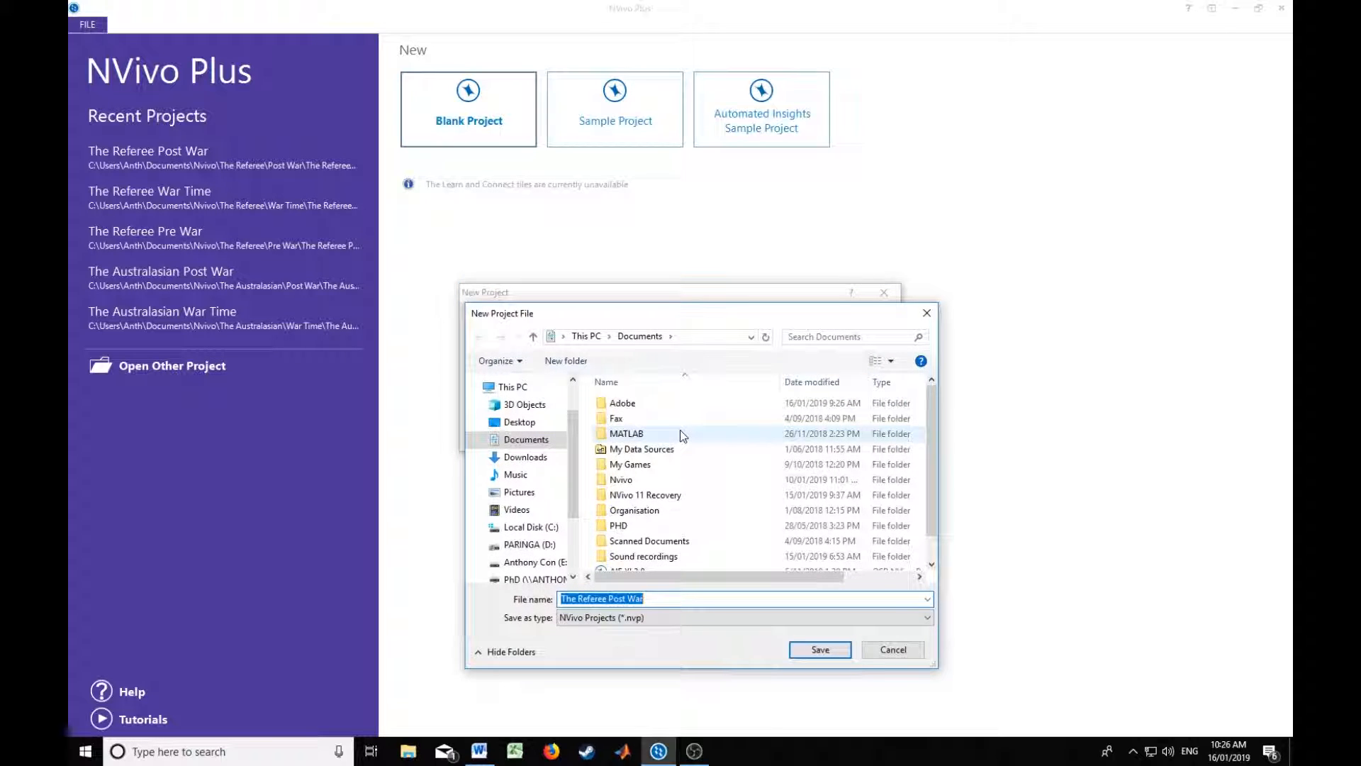
double_click(649, 480)
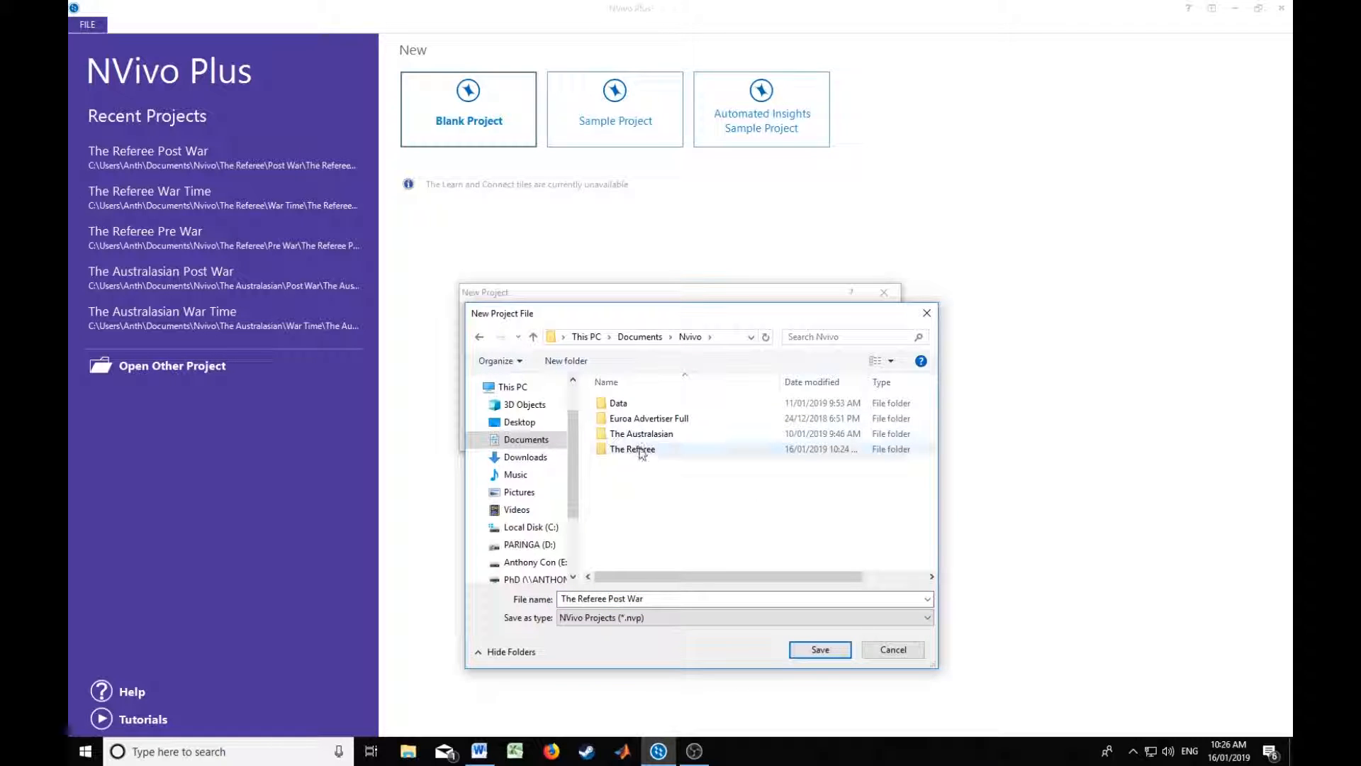
double_click(629, 450)
right_click(644, 457)
mouse_move(721, 610)
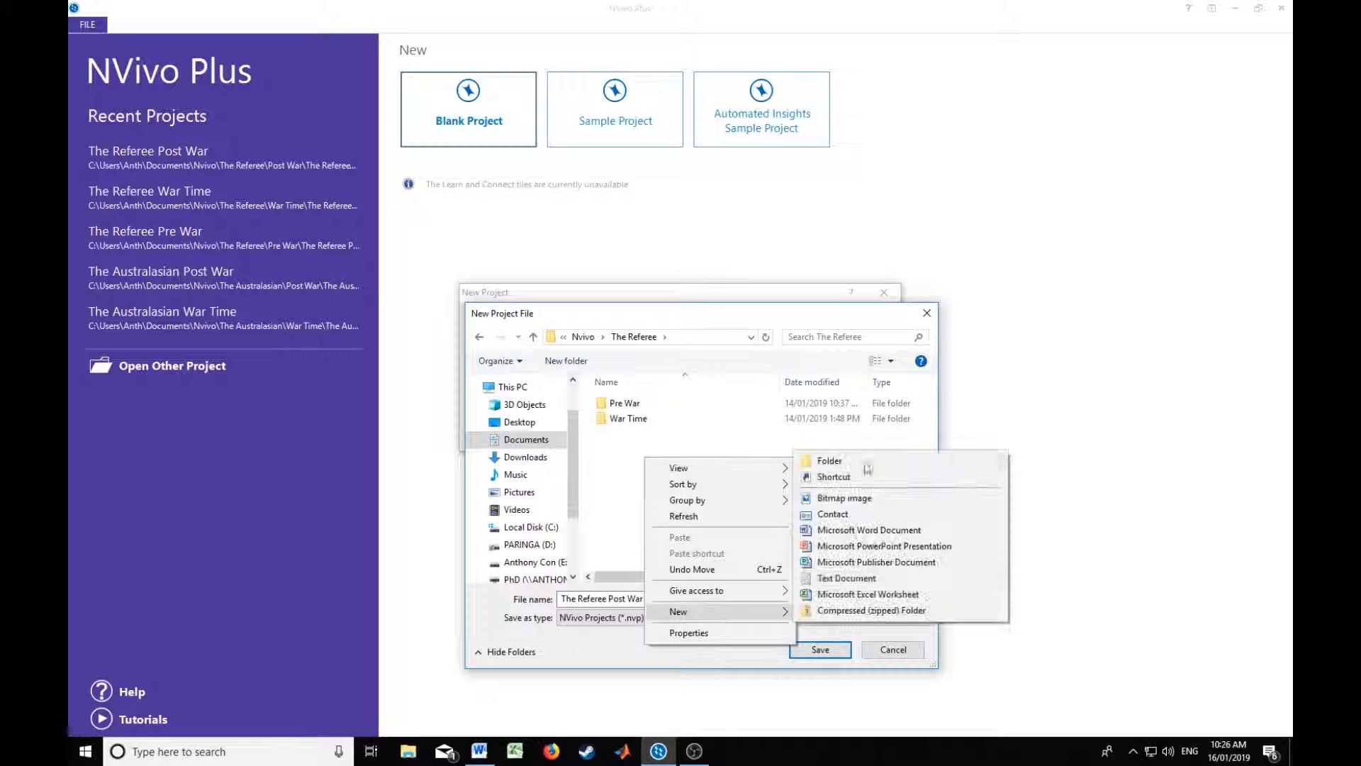
left_click(858, 460)
type("Post War")
key("Return")
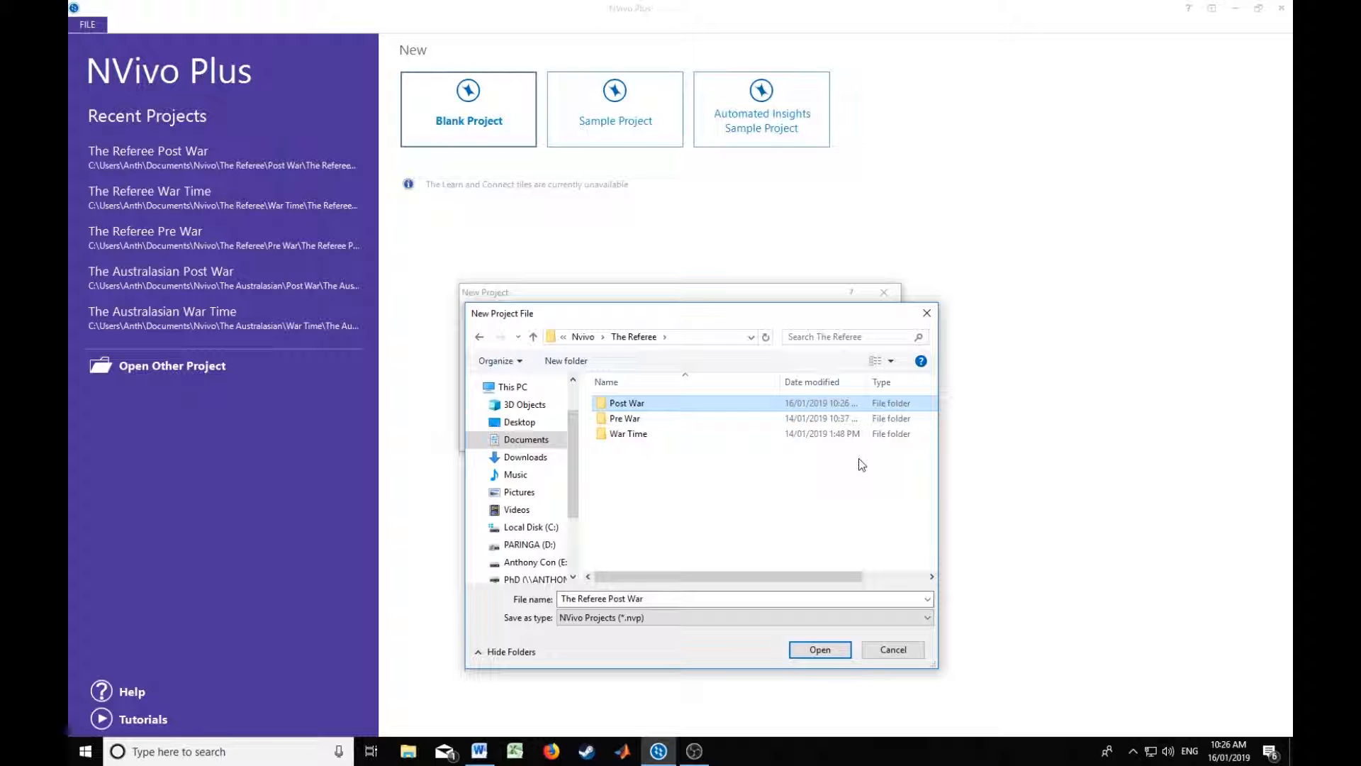
Step: Set the project file to be saved in the Post War folder under Nvivo > The Referee
left_click(532, 337)
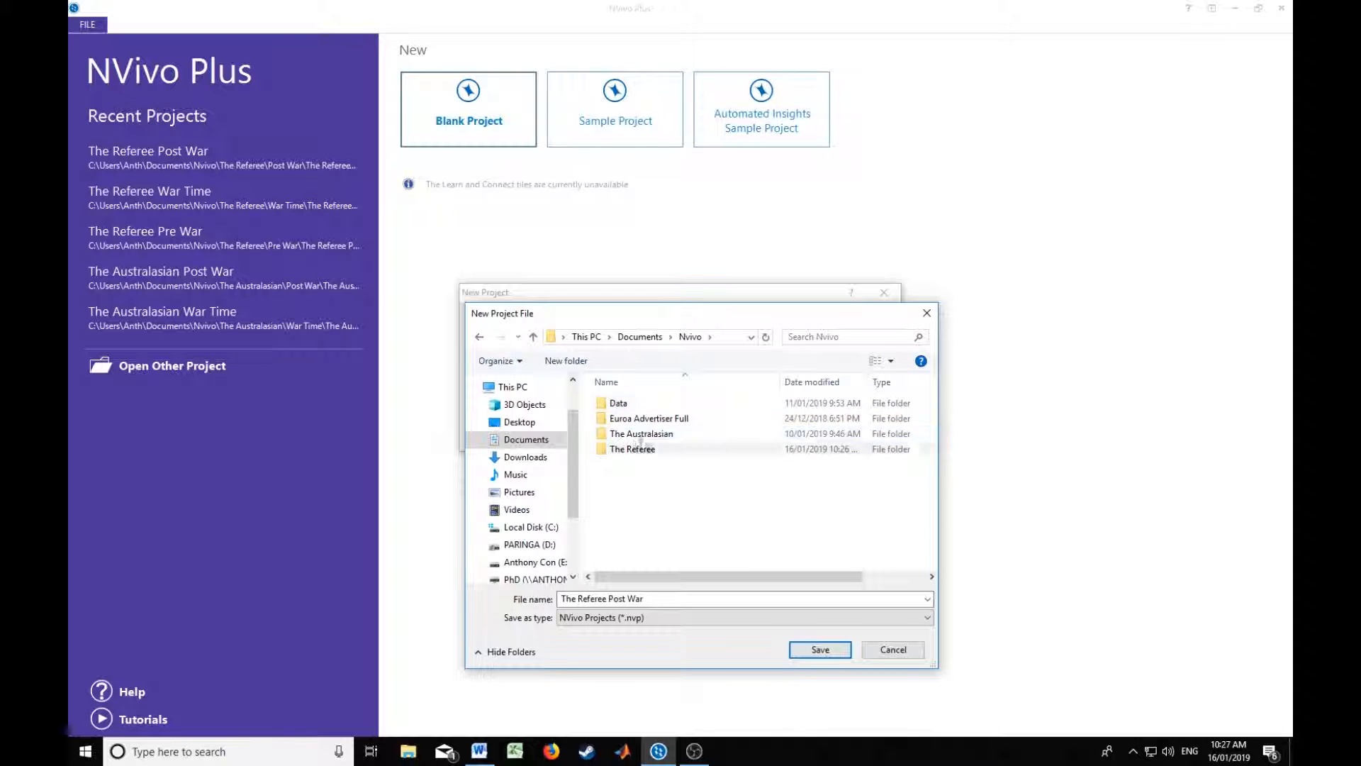
left_click(638, 450)
double_click(638, 450)
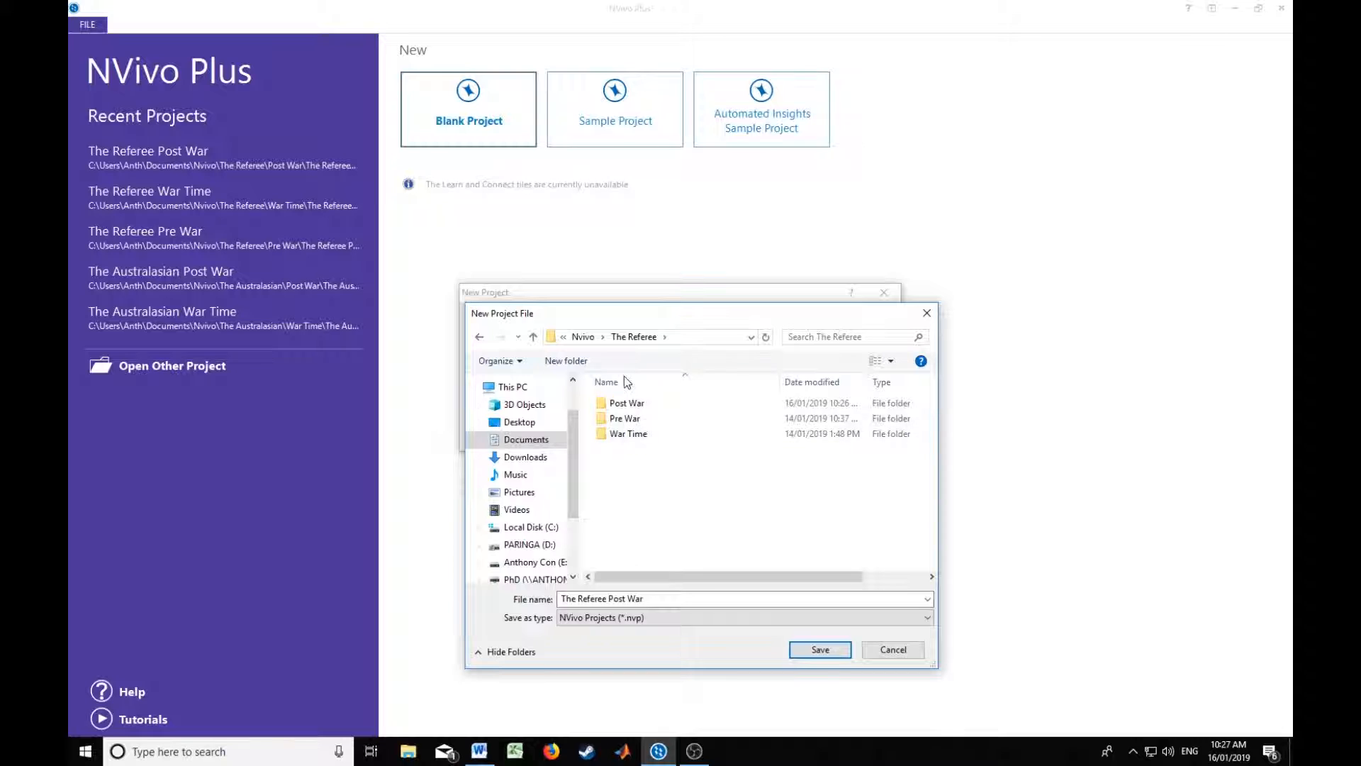
left_click(650, 403)
left_click(650, 403)
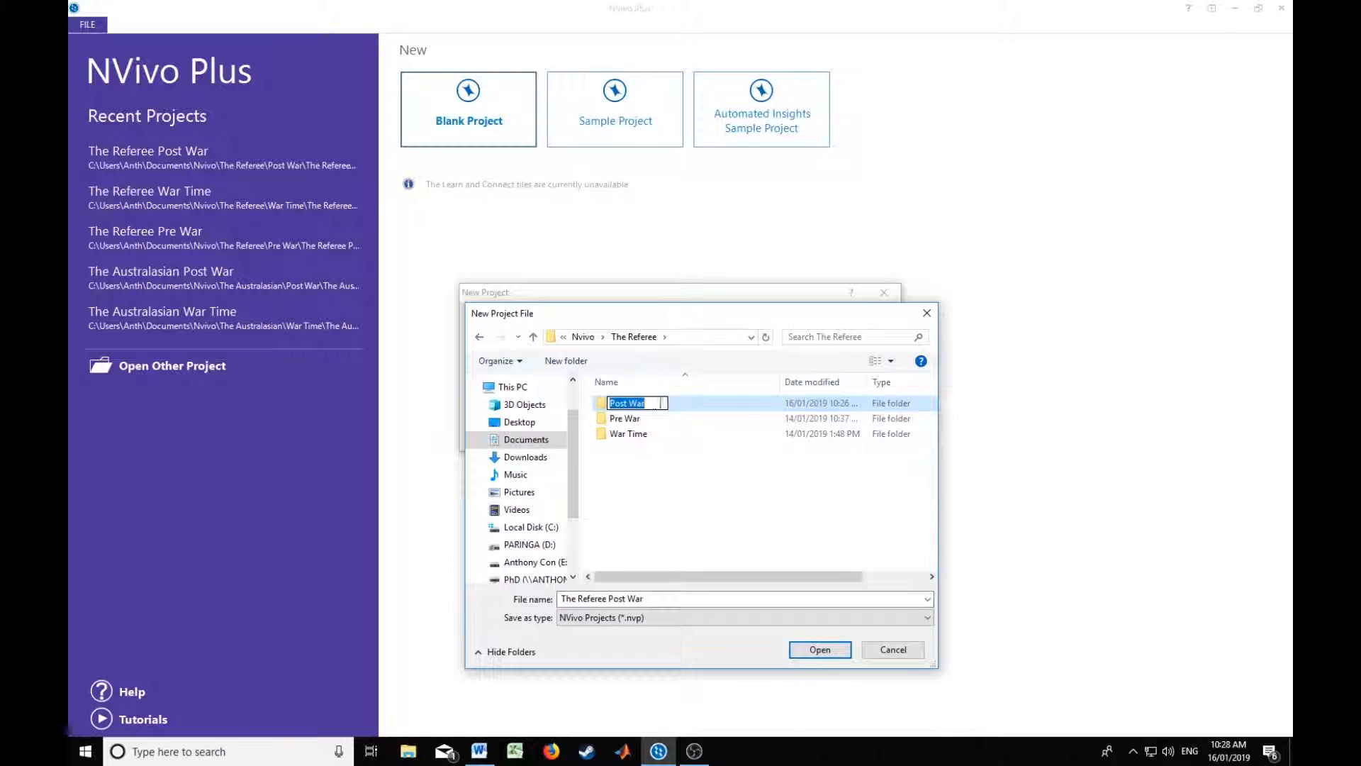
double_click(741, 404)
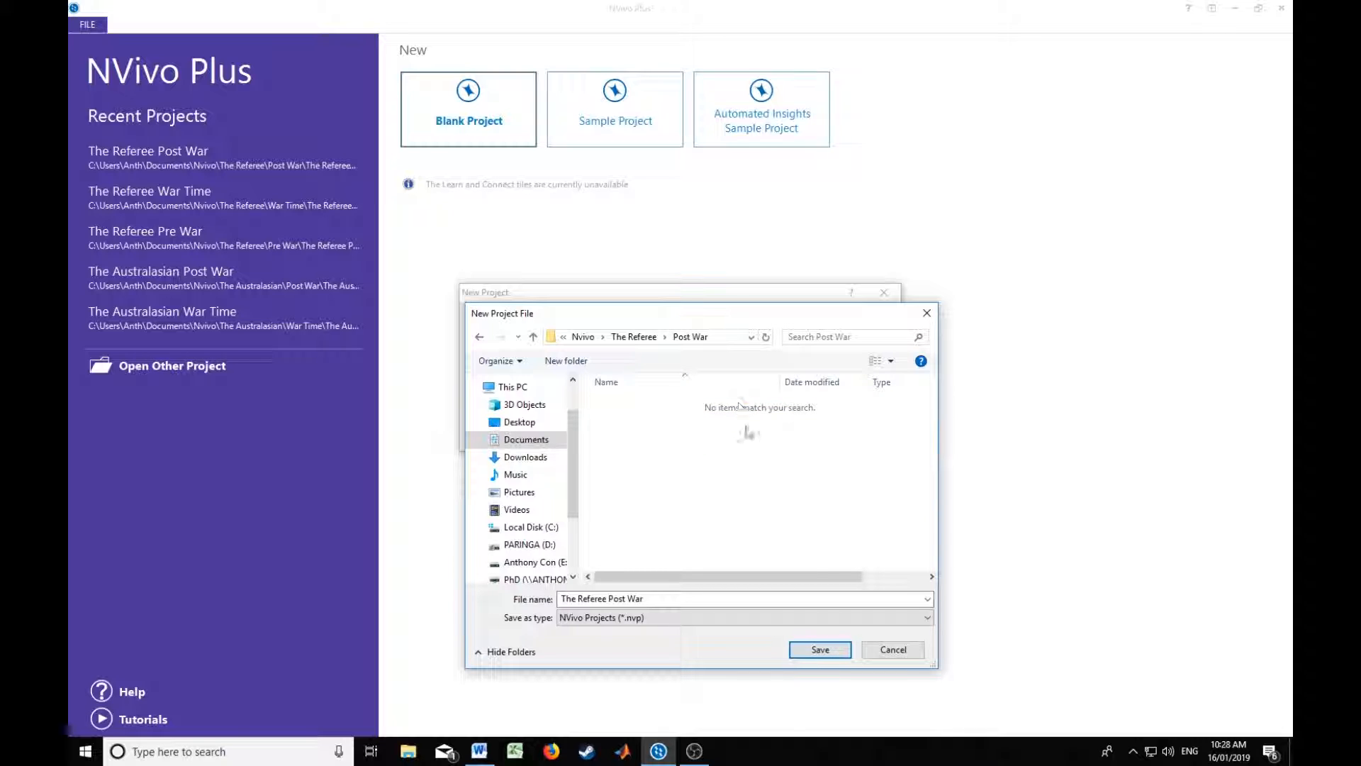
left_click(814, 650)
Step: Enter the description "All cricket articles from The Referee (Sydney) from Dec 1918 - Dec 1920." and create the project
left_click(654, 356)
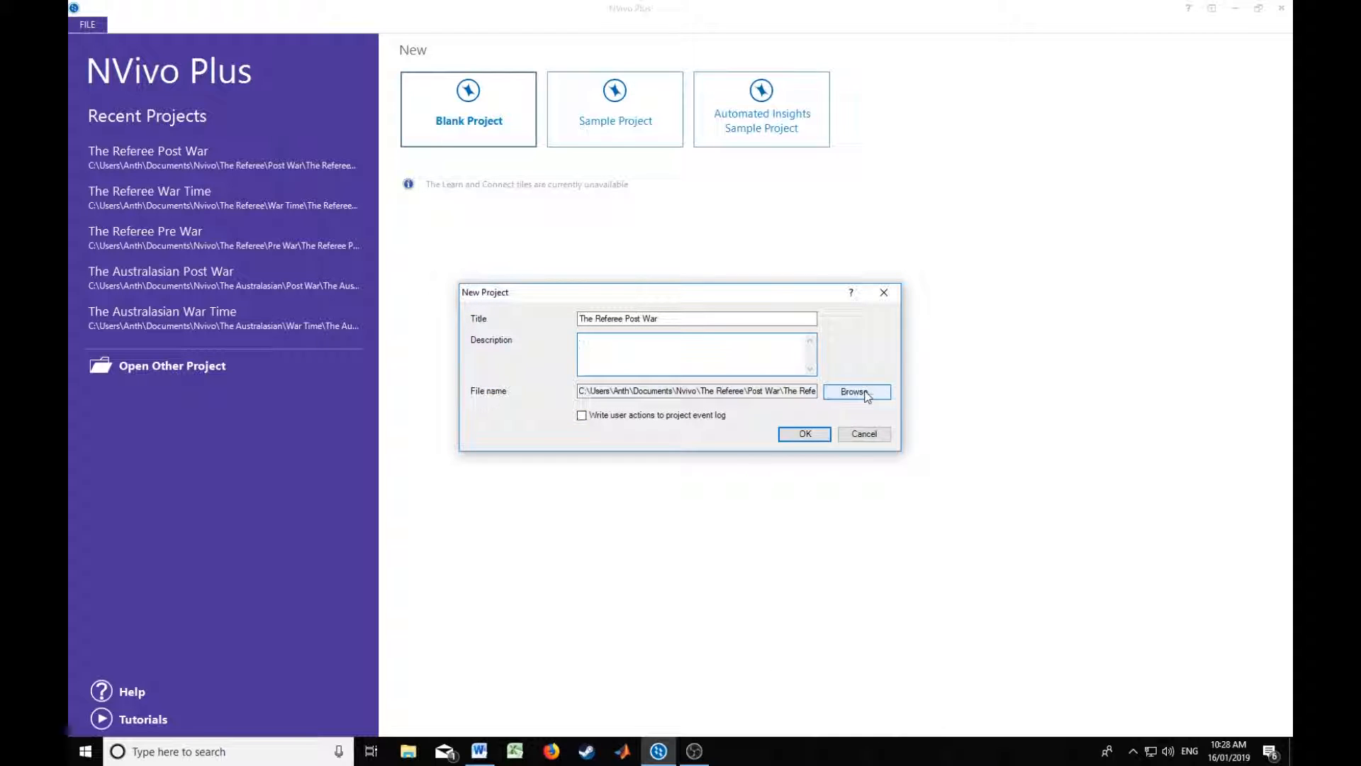
type("All cricket articles from The Referee \"S")
key("BackSpace")
key("BackSpace")
type("(Sydney) ")
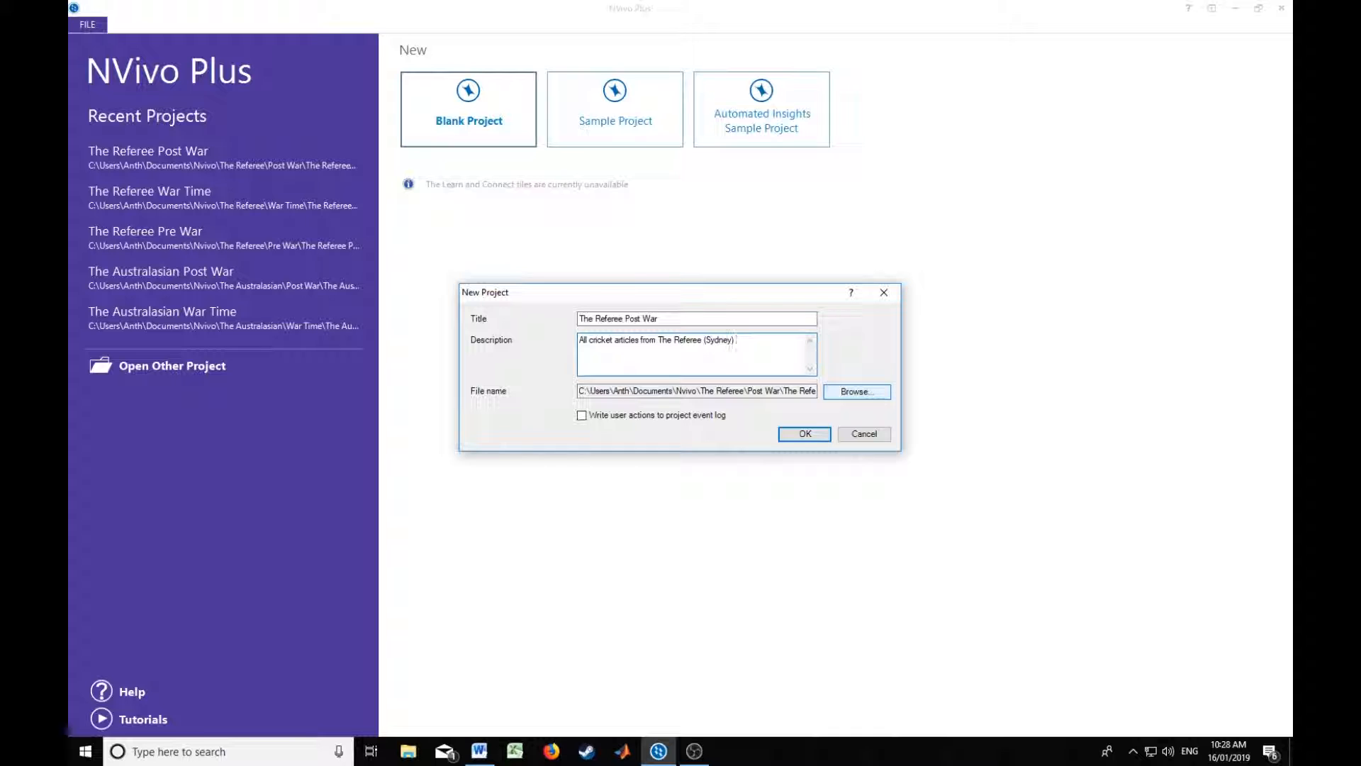
type("from Dec 1918 - Dec 1920.")
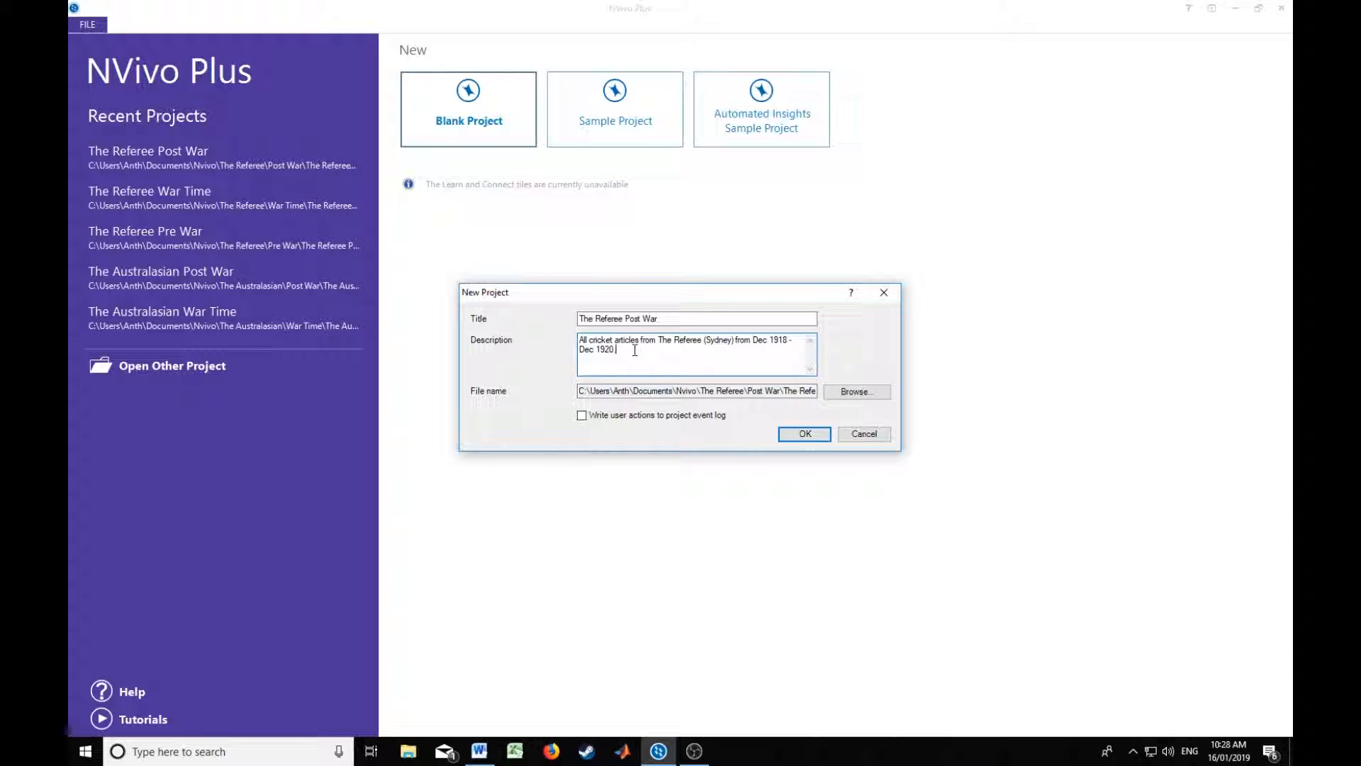
left_click(806, 434)
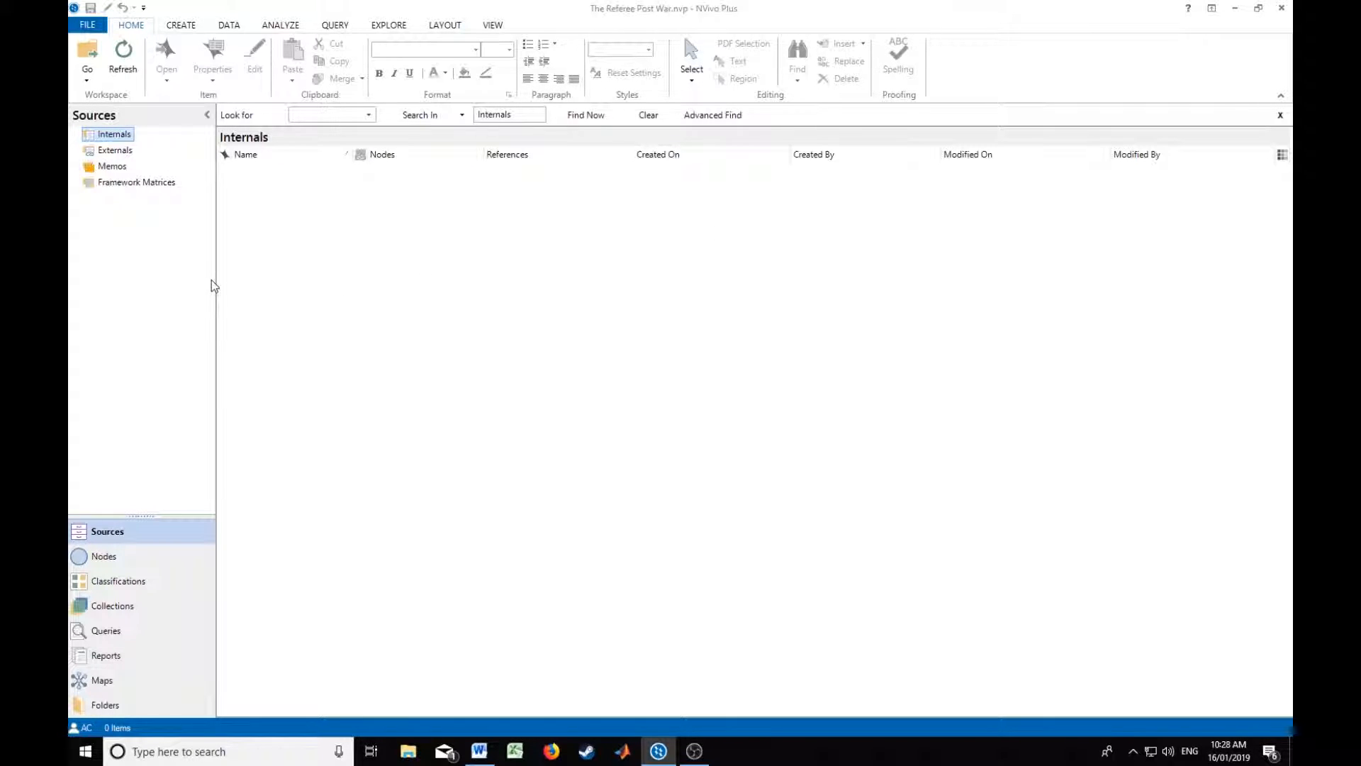
Step: Create a folder named "Items" under Nodes
left_click(121, 555)
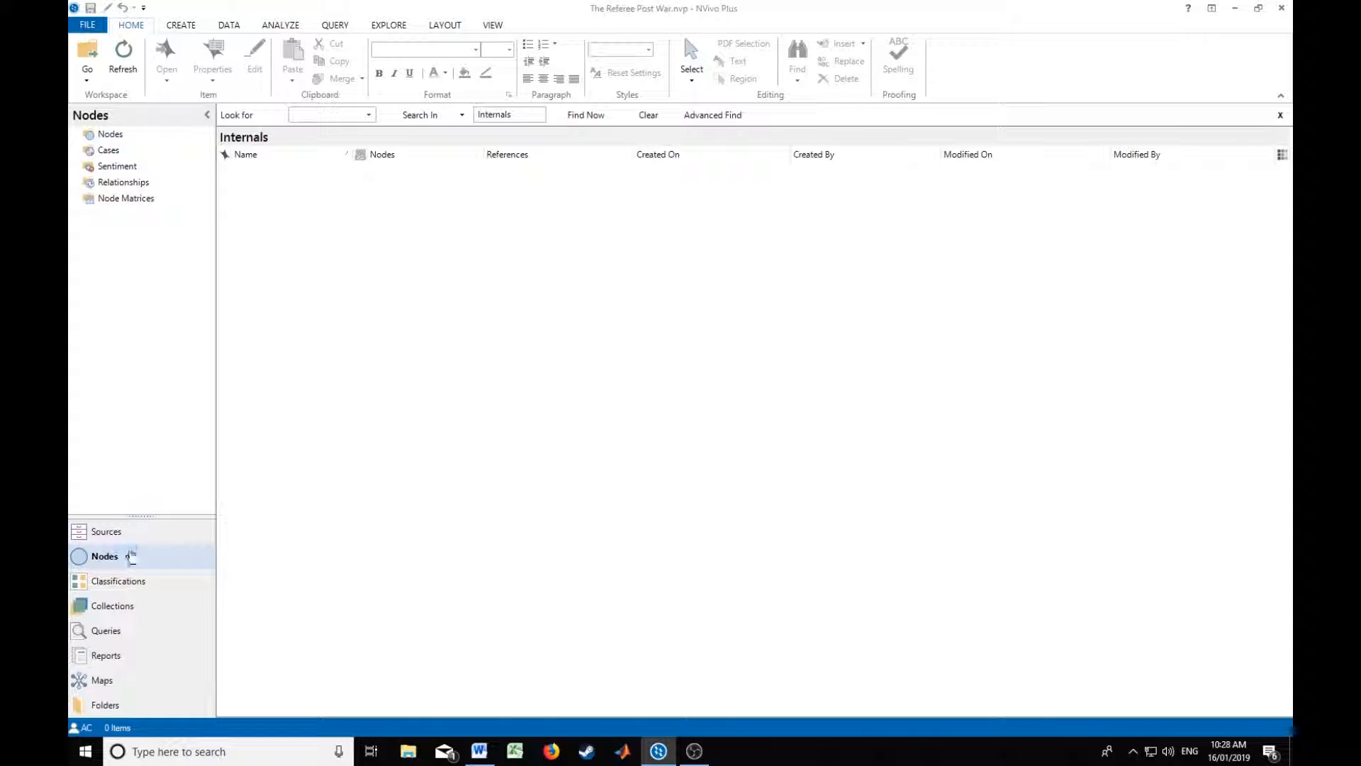
right_click(115, 135)
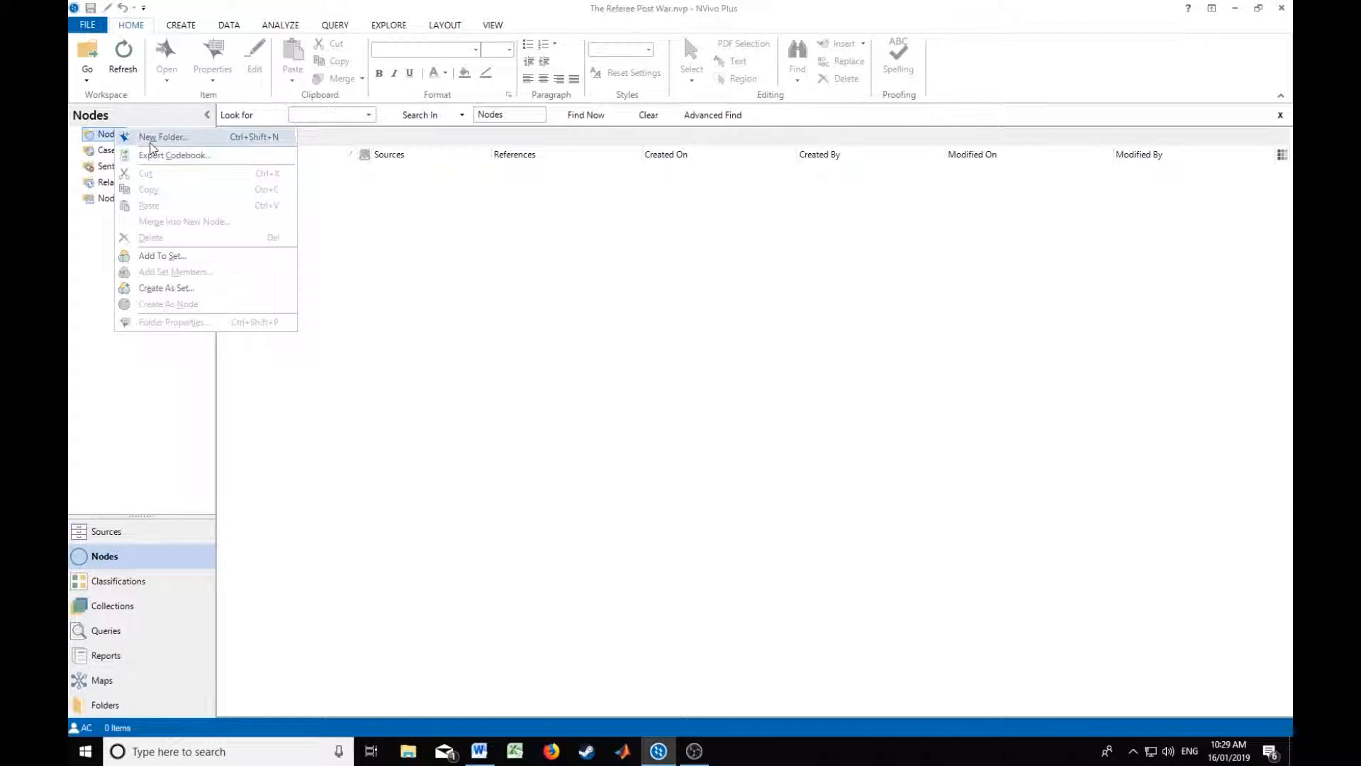
left_click(150, 139)
type("Items")
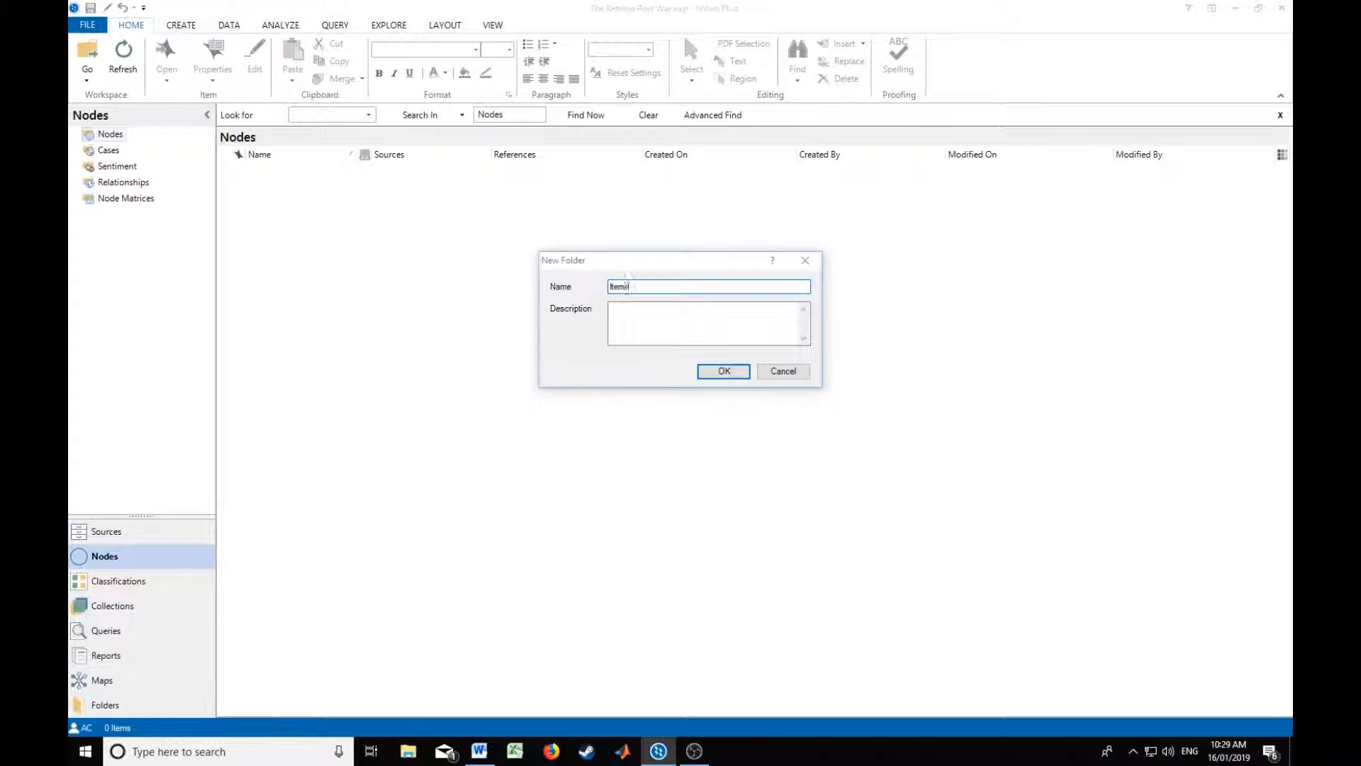
key("Return")
Step: Add a second folder named "Strings" under Nodes
right_click(114, 134)
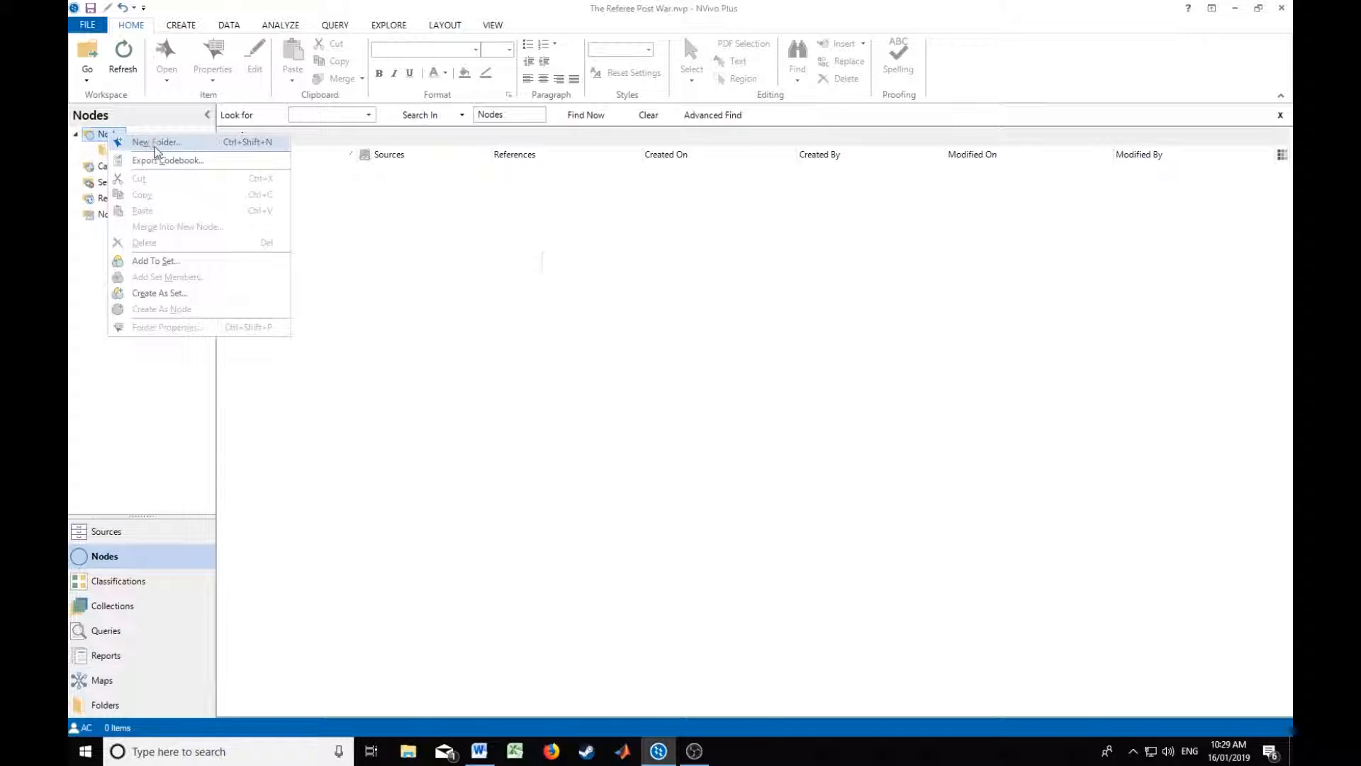
left_click(153, 140)
type("Strings")
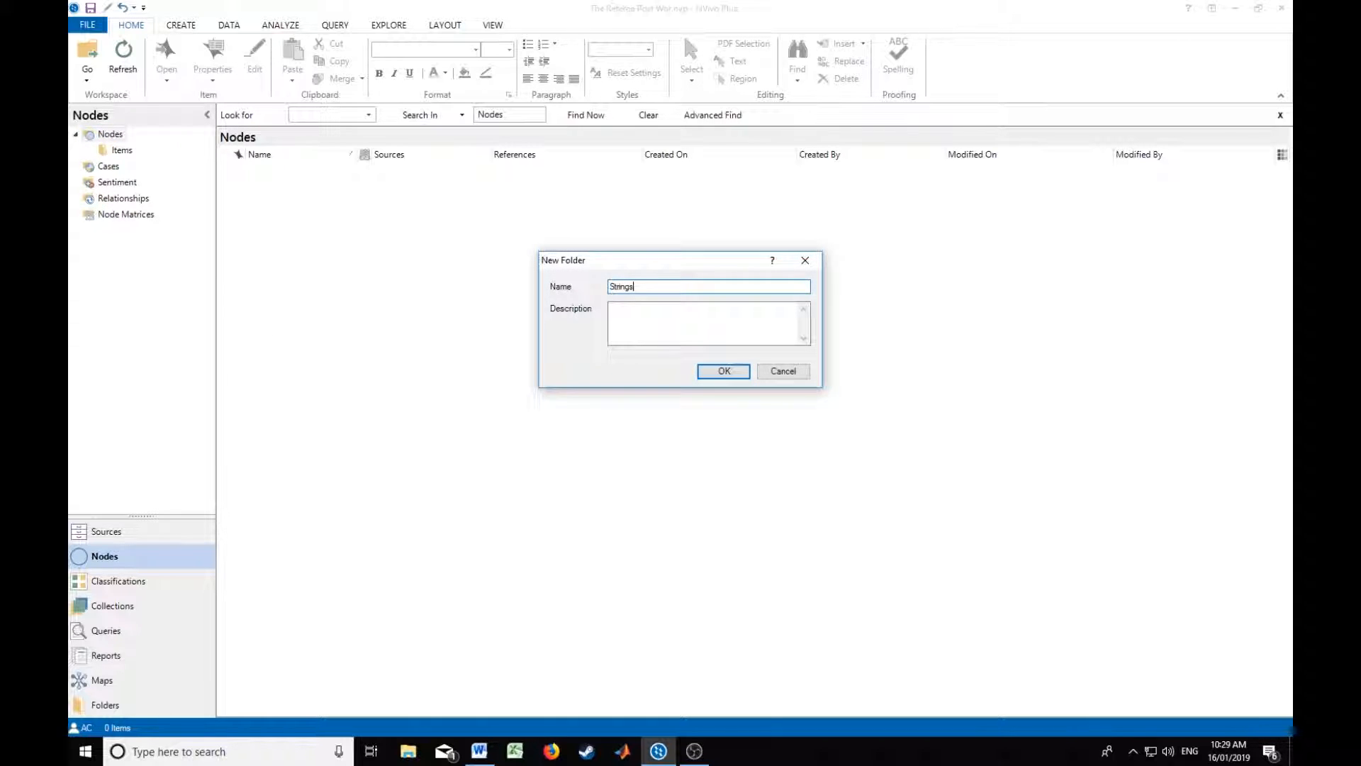
key("Return")
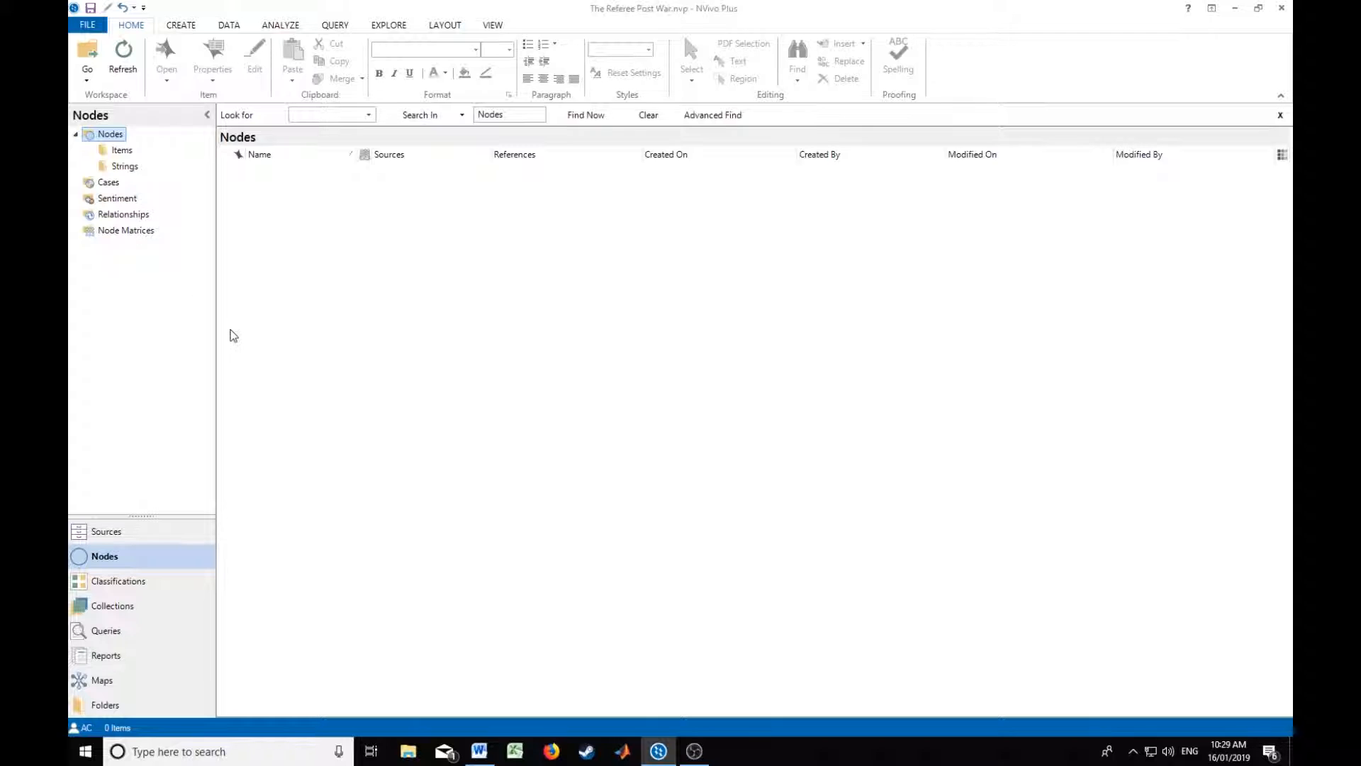
Step: Create a new source classification named "Date"
left_click(130, 578)
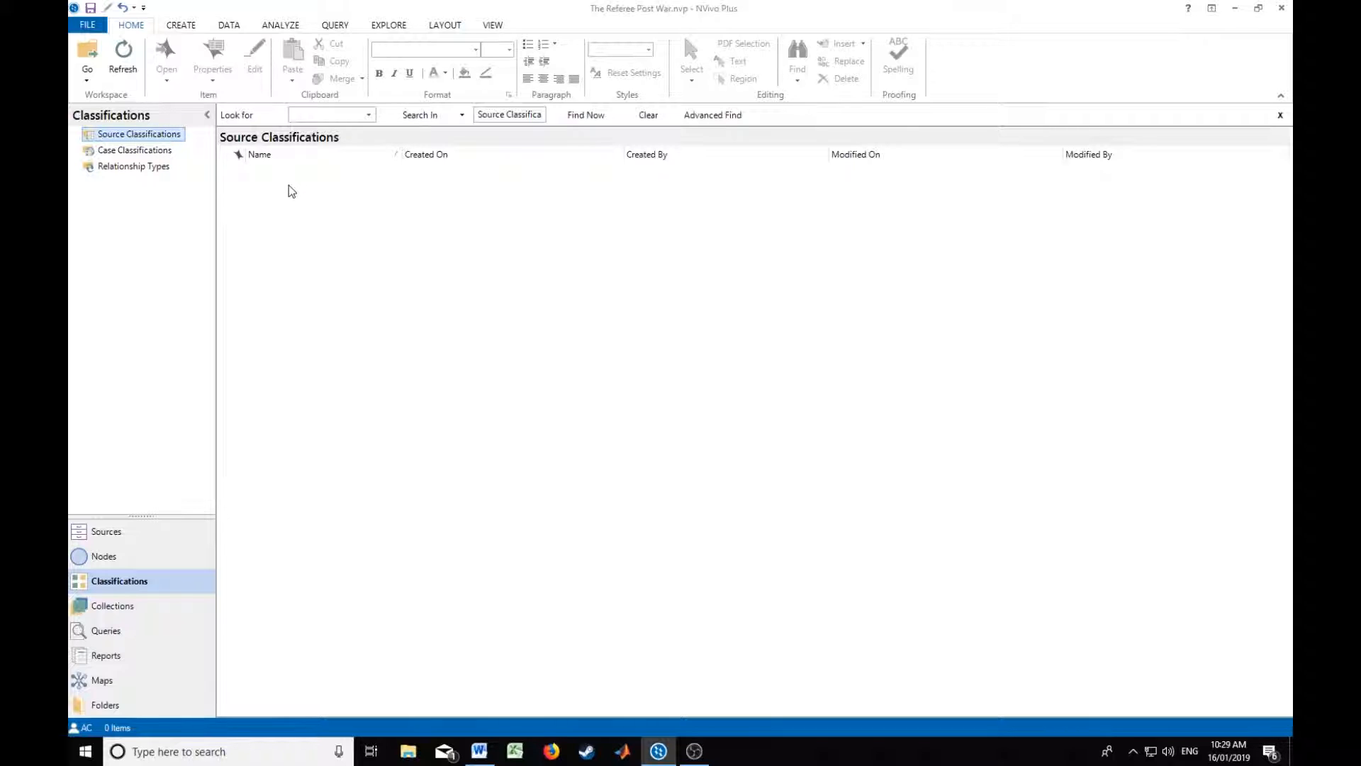
right_click(373, 257)
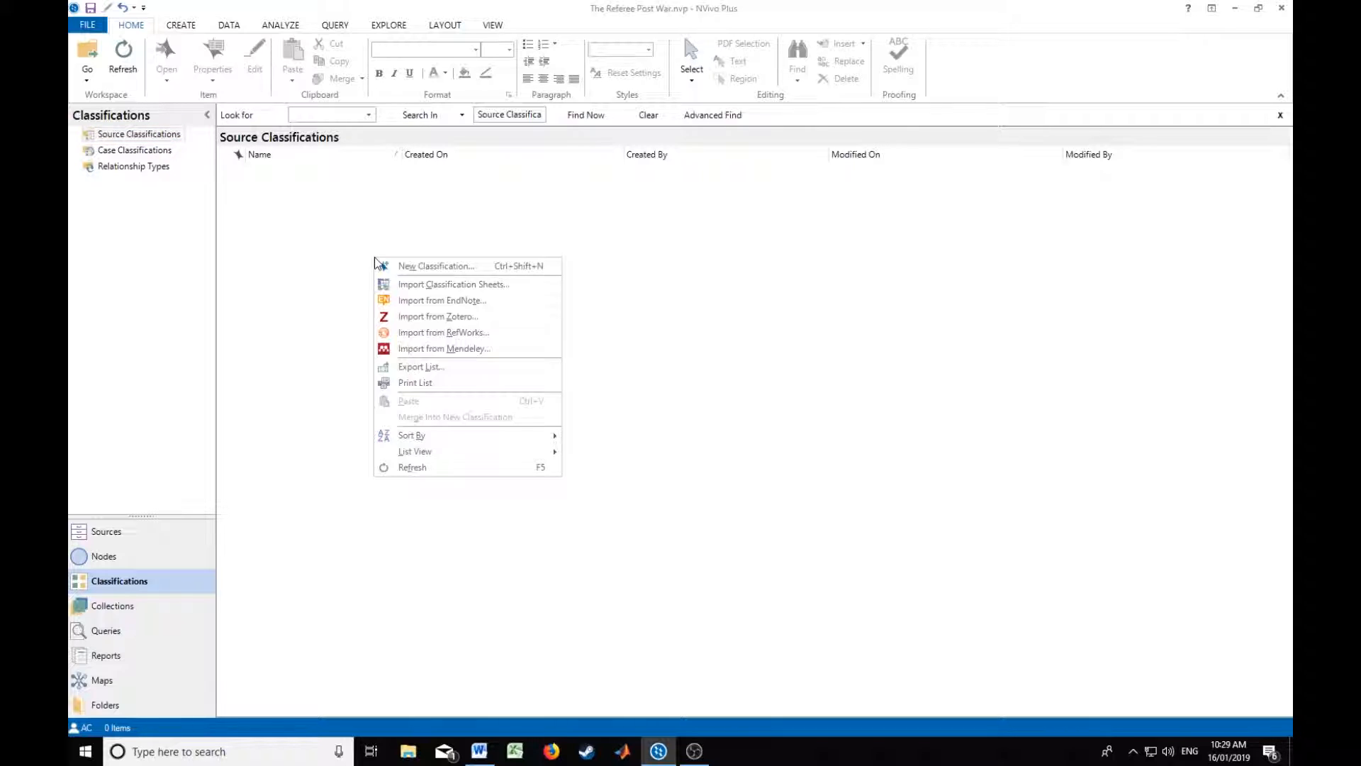
left_click(413, 277)
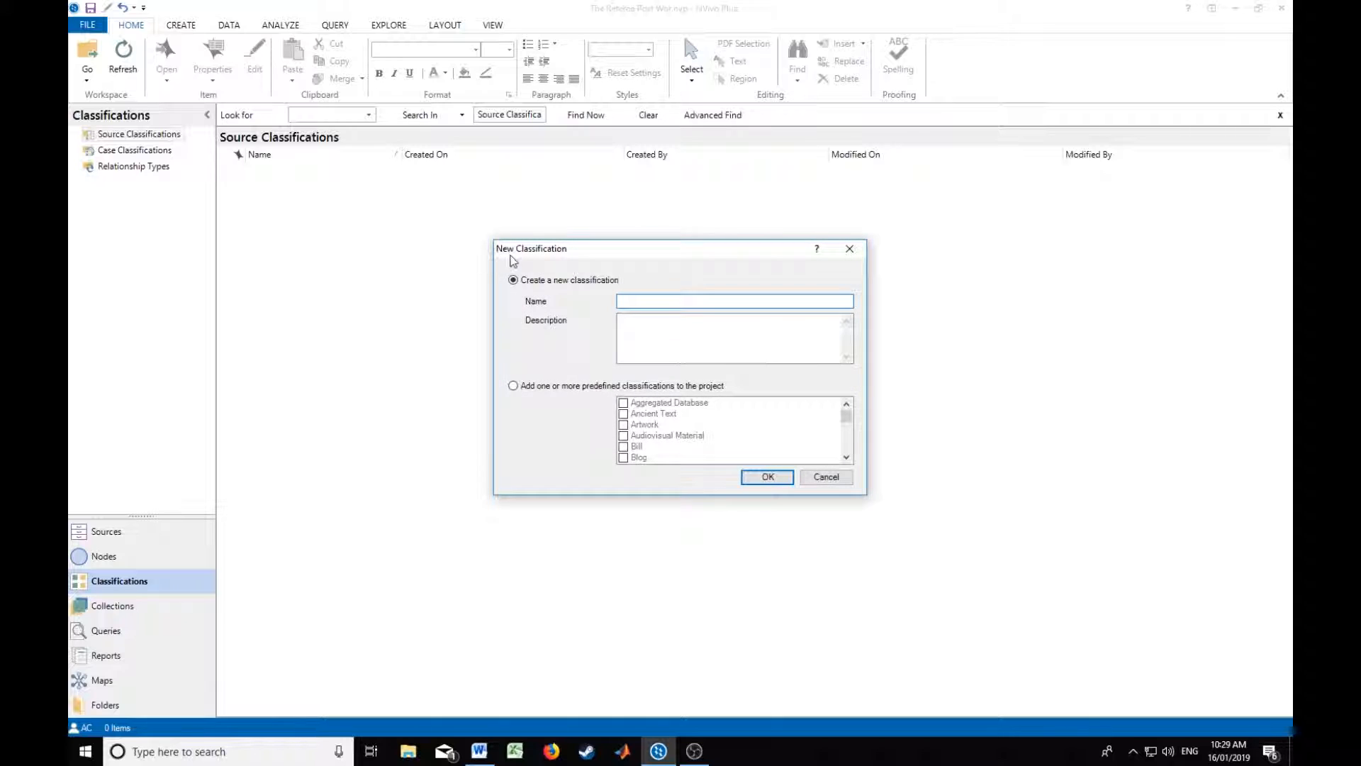
type("Month")
key("BackSpace")
key("BackSpace")
type("Date")
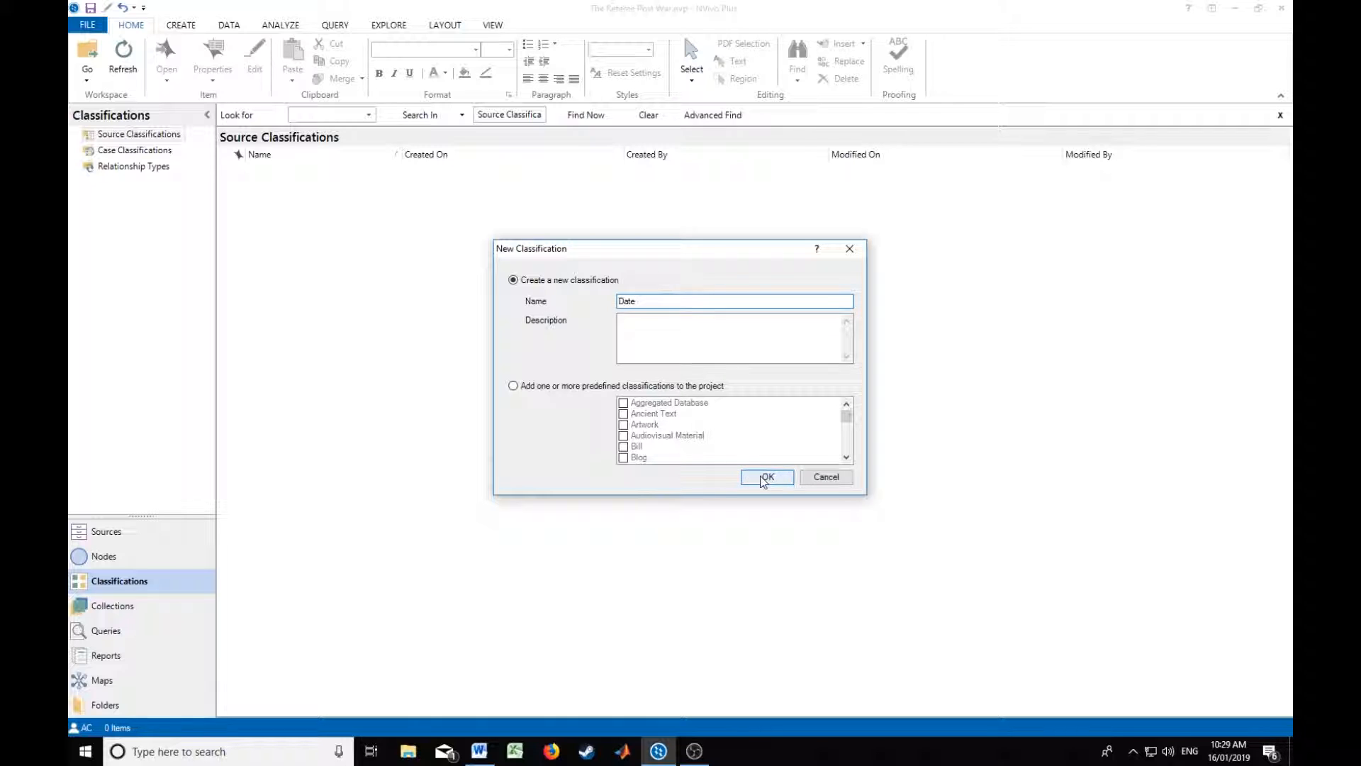
left_click(766, 478)
Step: Add a "Month Year" attribute of type Date to the Date classification, keeping the default attribute values
right_click(408, 173)
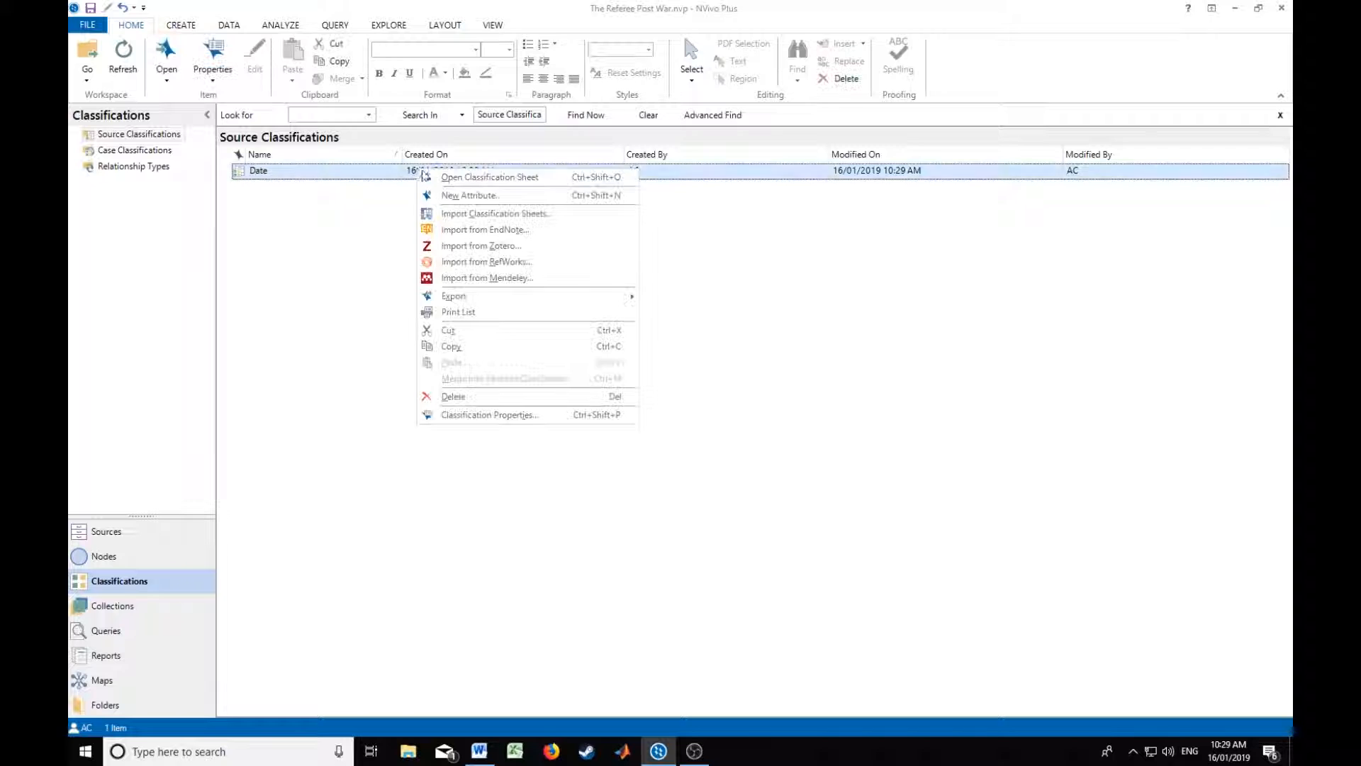
left_click(466, 198)
type("M")
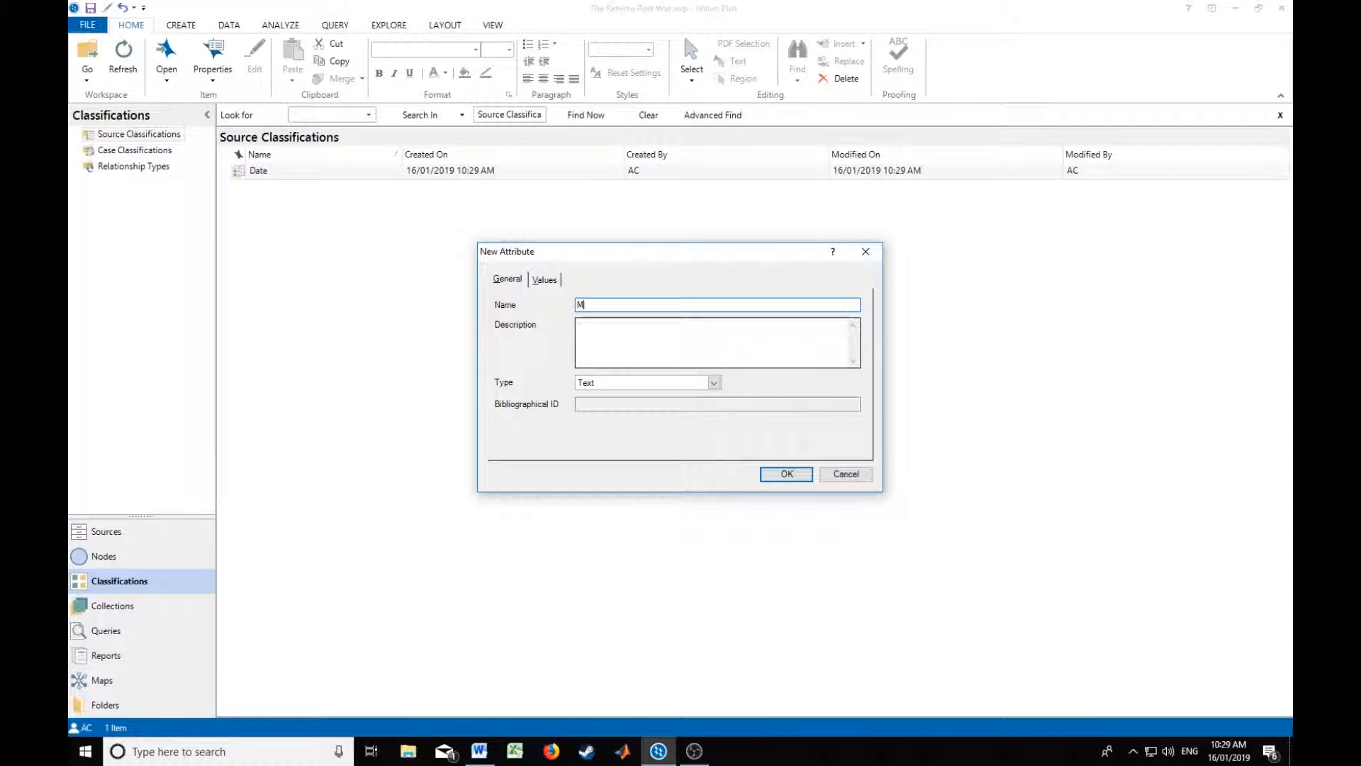
type("onth Year")
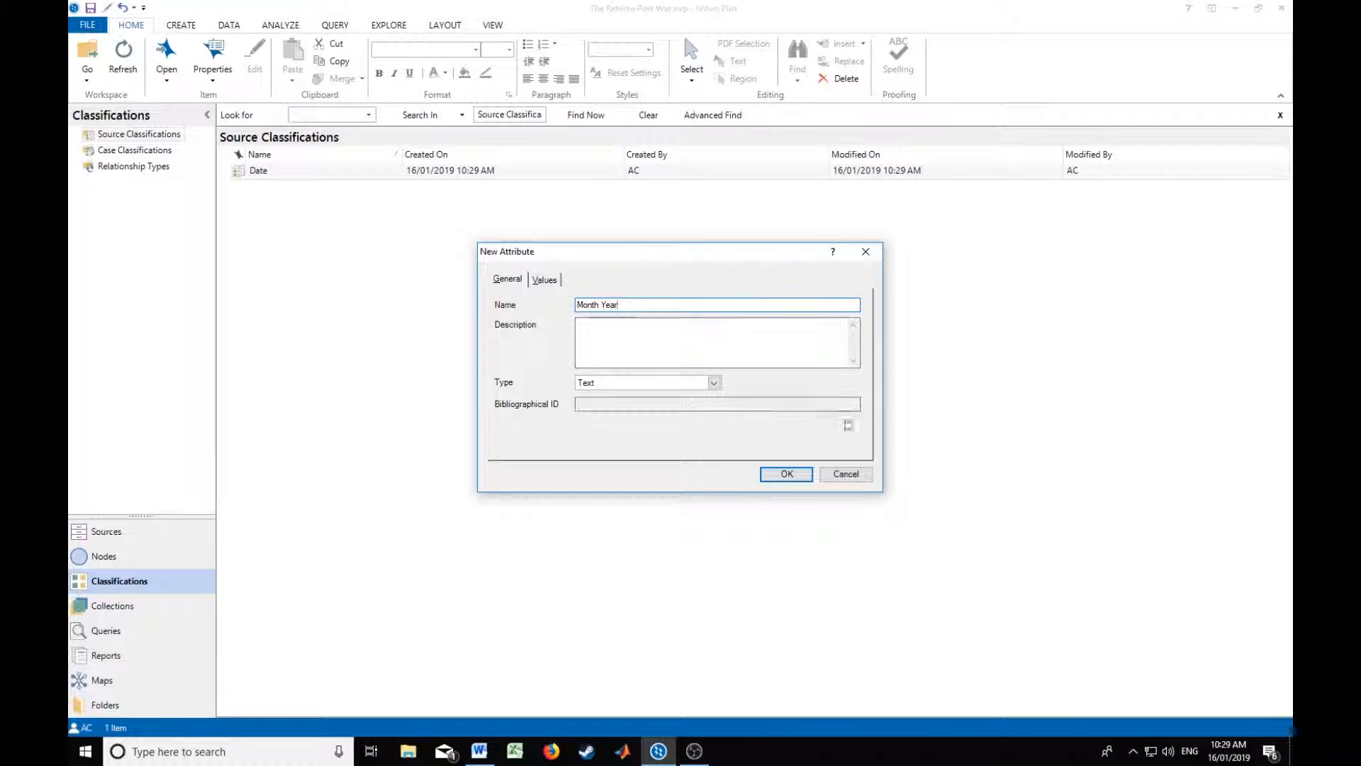
left_click(617, 383)
left_click(620, 438)
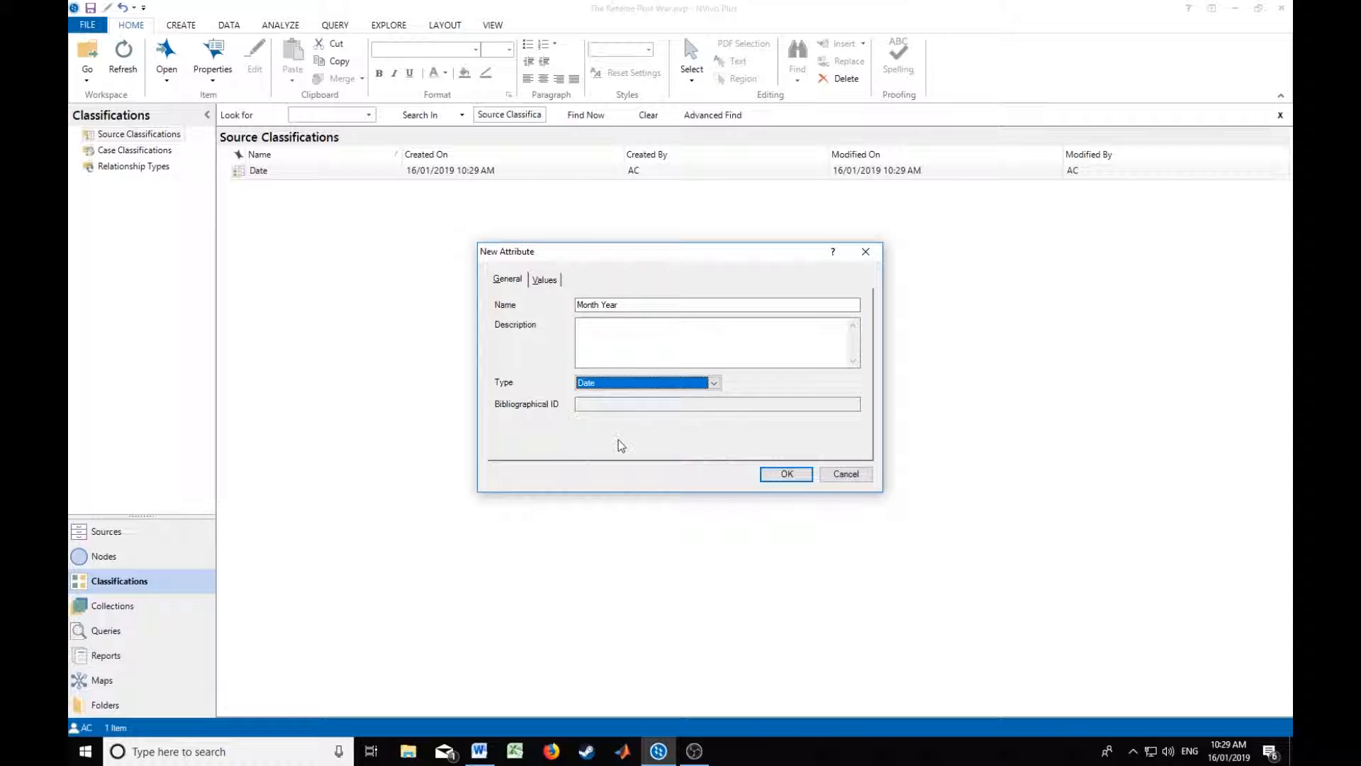
left_click(714, 383)
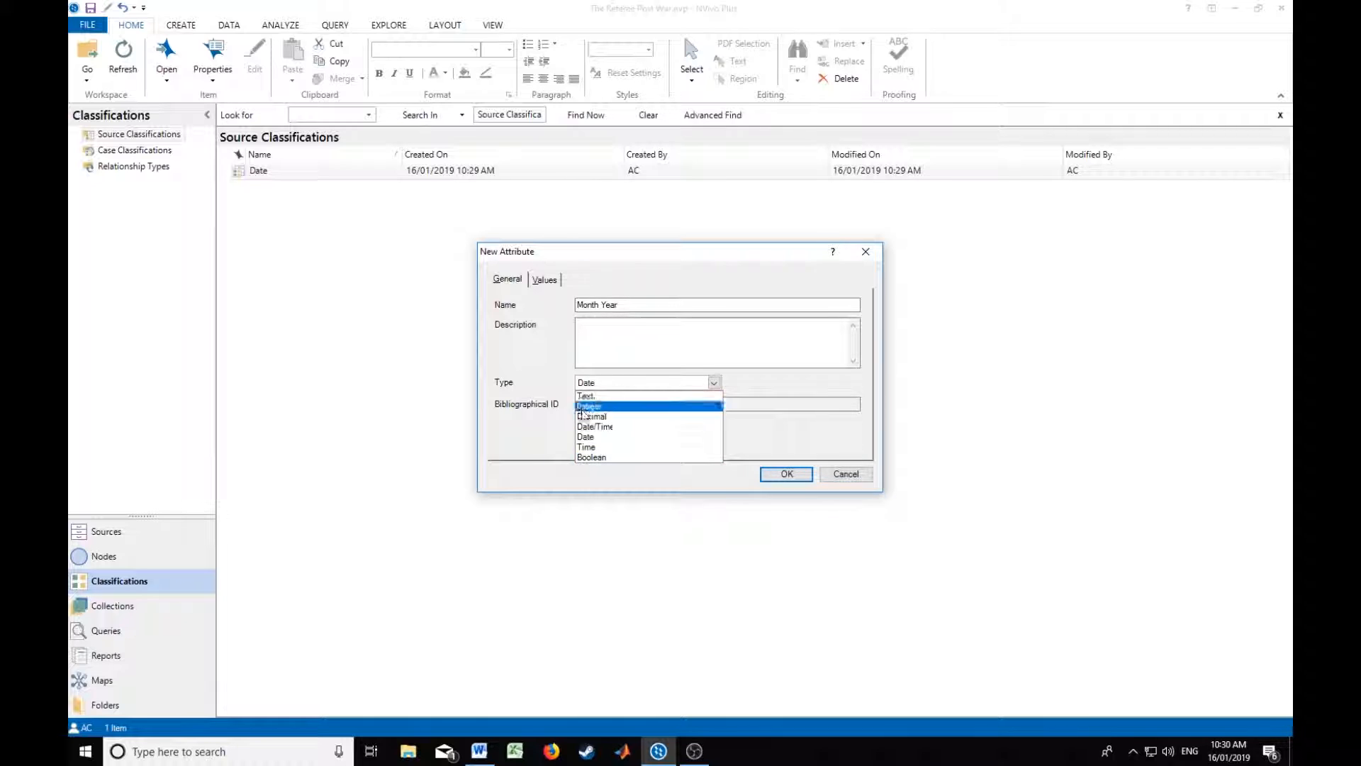
left_click(614, 437)
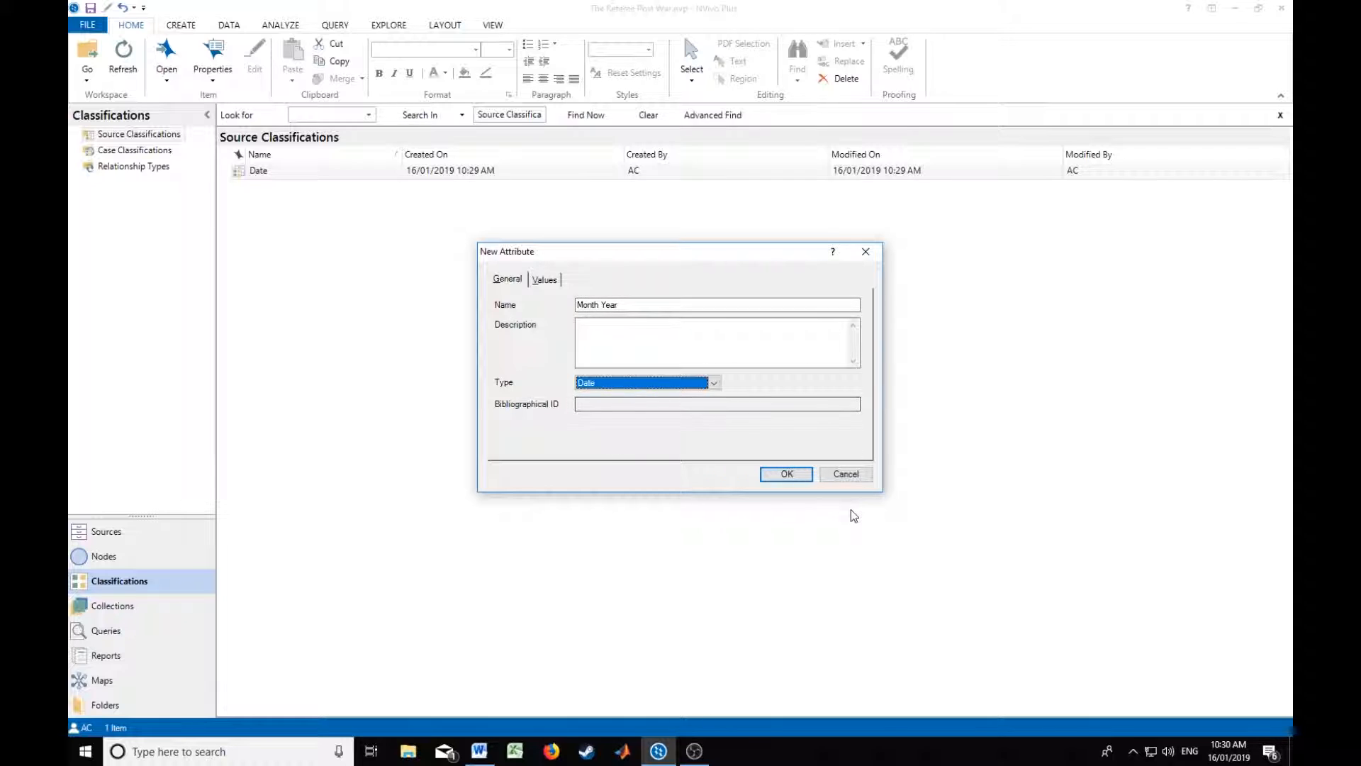
left_click(553, 284)
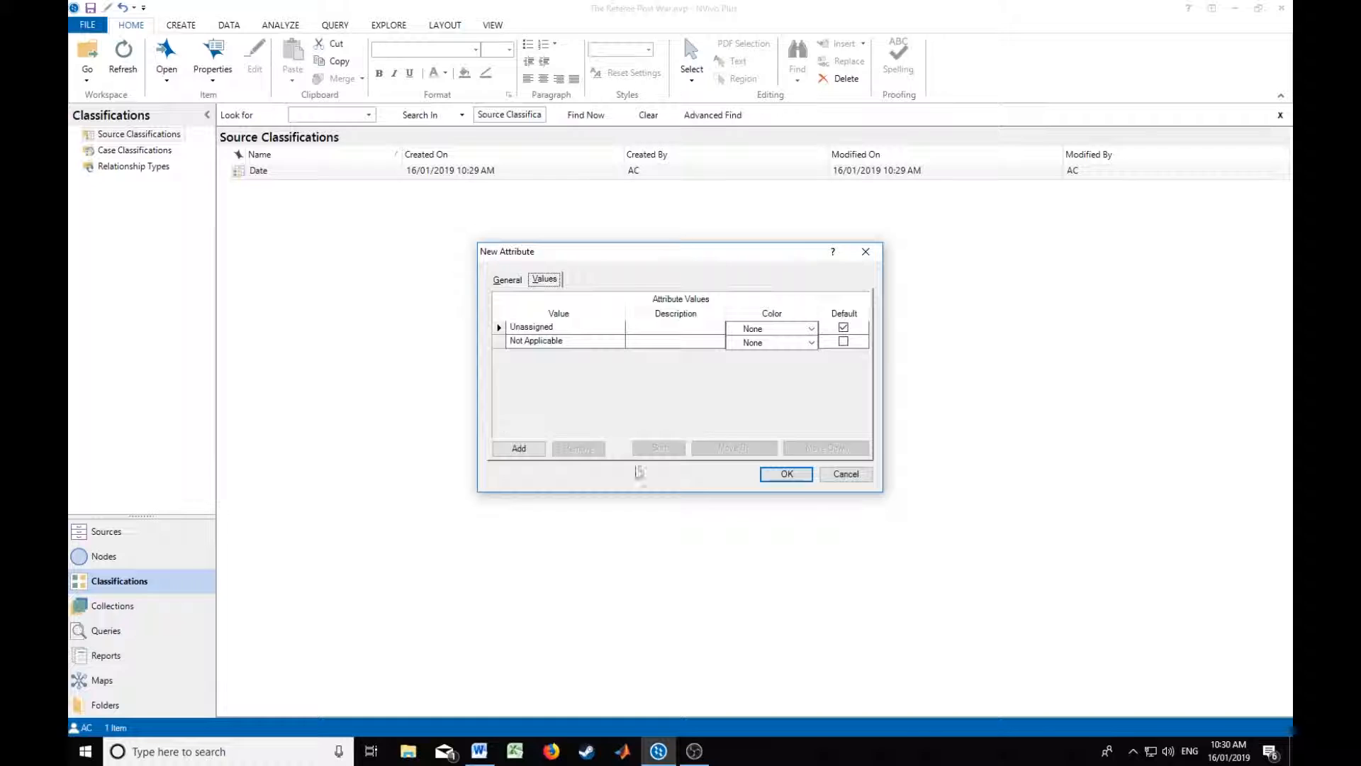
left_click(786, 474)
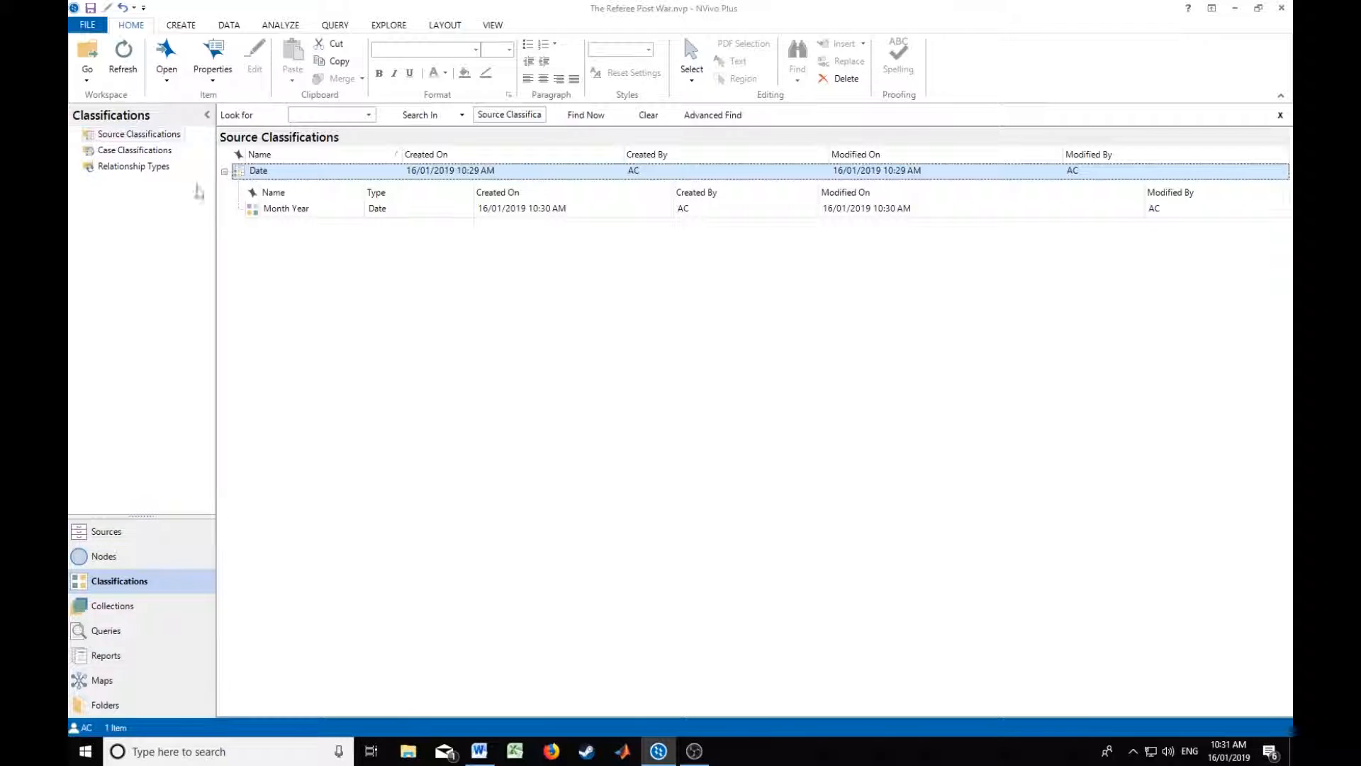
Step: Start a document import and browse to the text folder in Documents > Nvivo > Data > Referee Trove
left_click(229, 25)
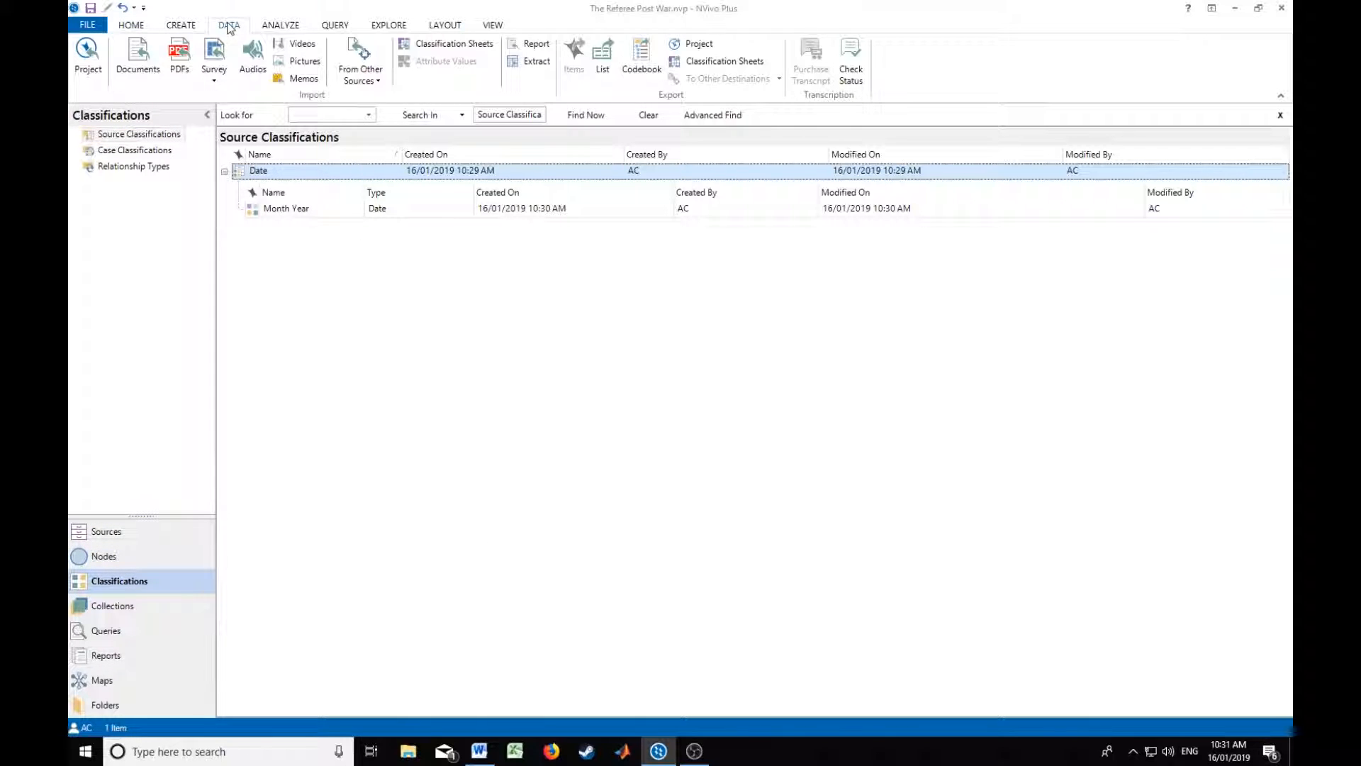
left_click(142, 58)
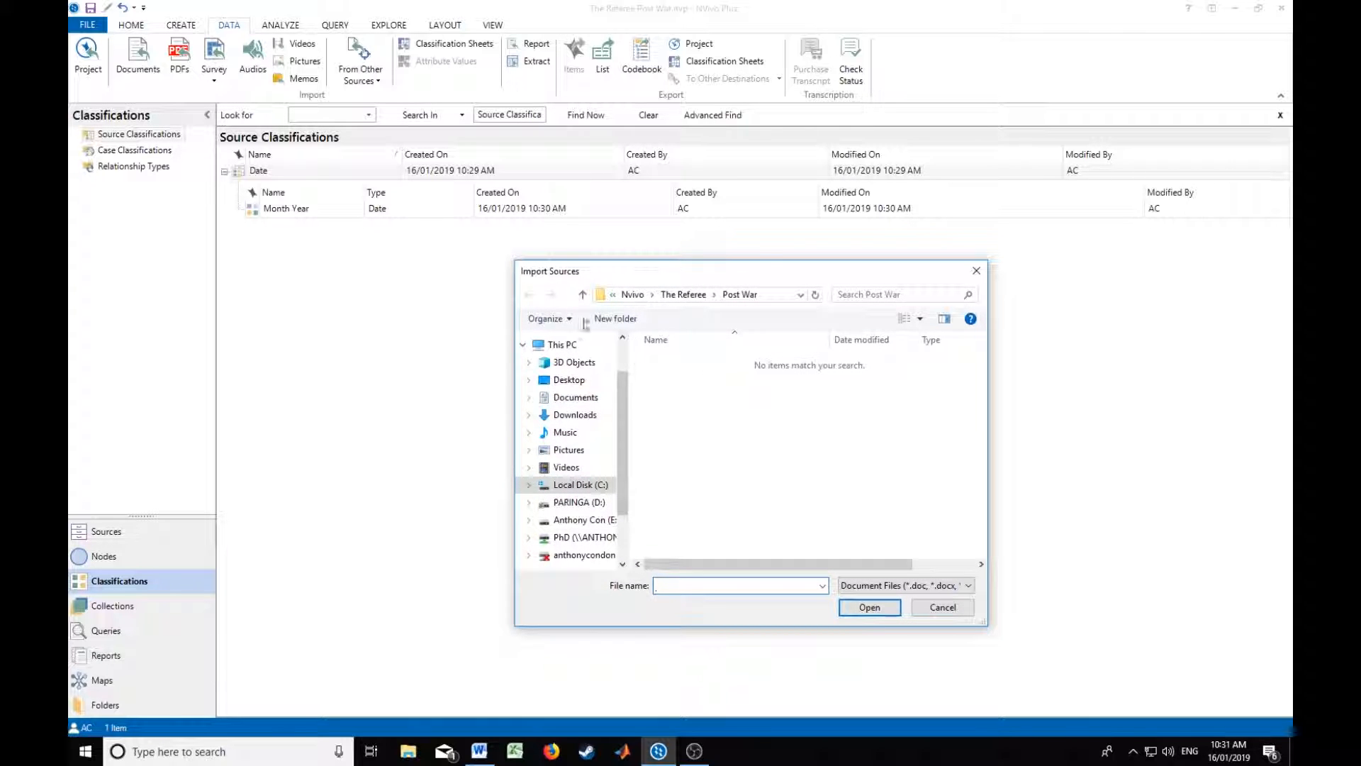
left_click(567, 398)
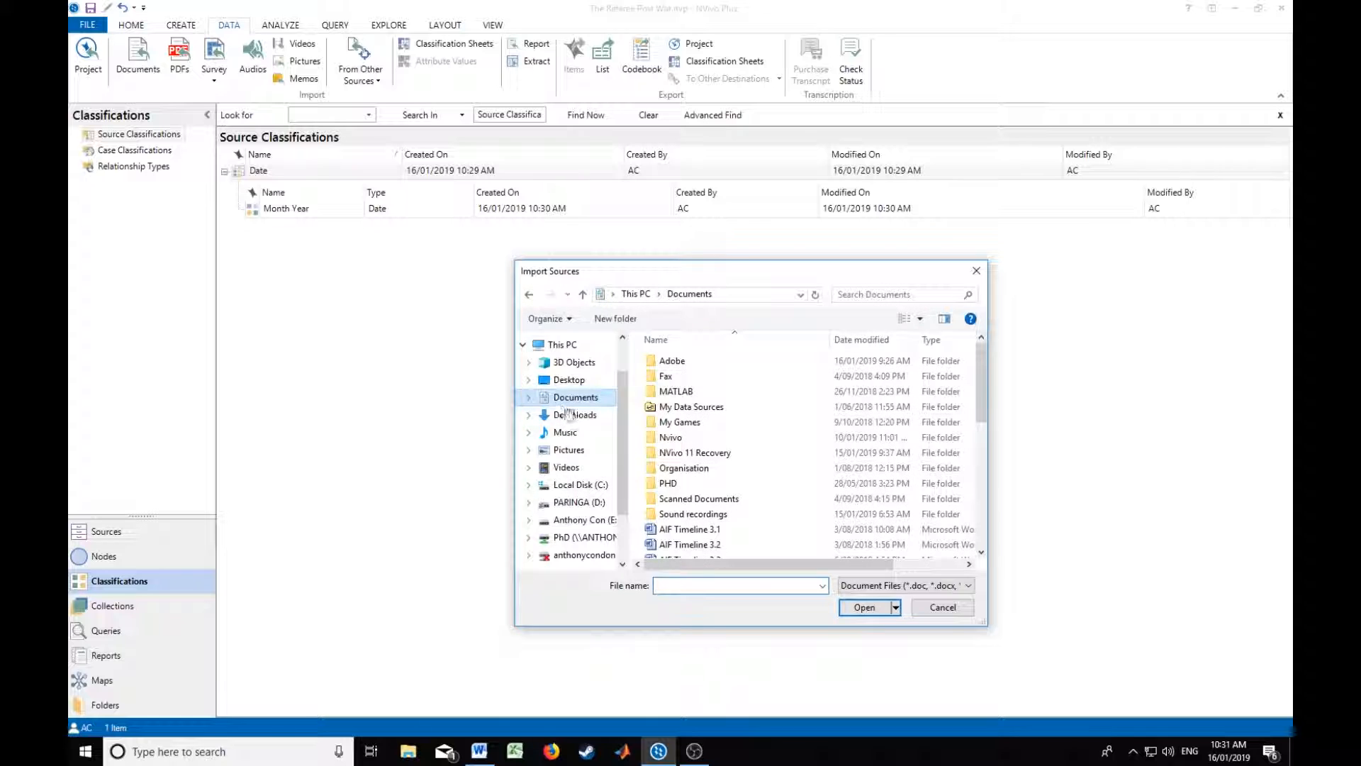
double_click(685, 438)
double_click(669, 361)
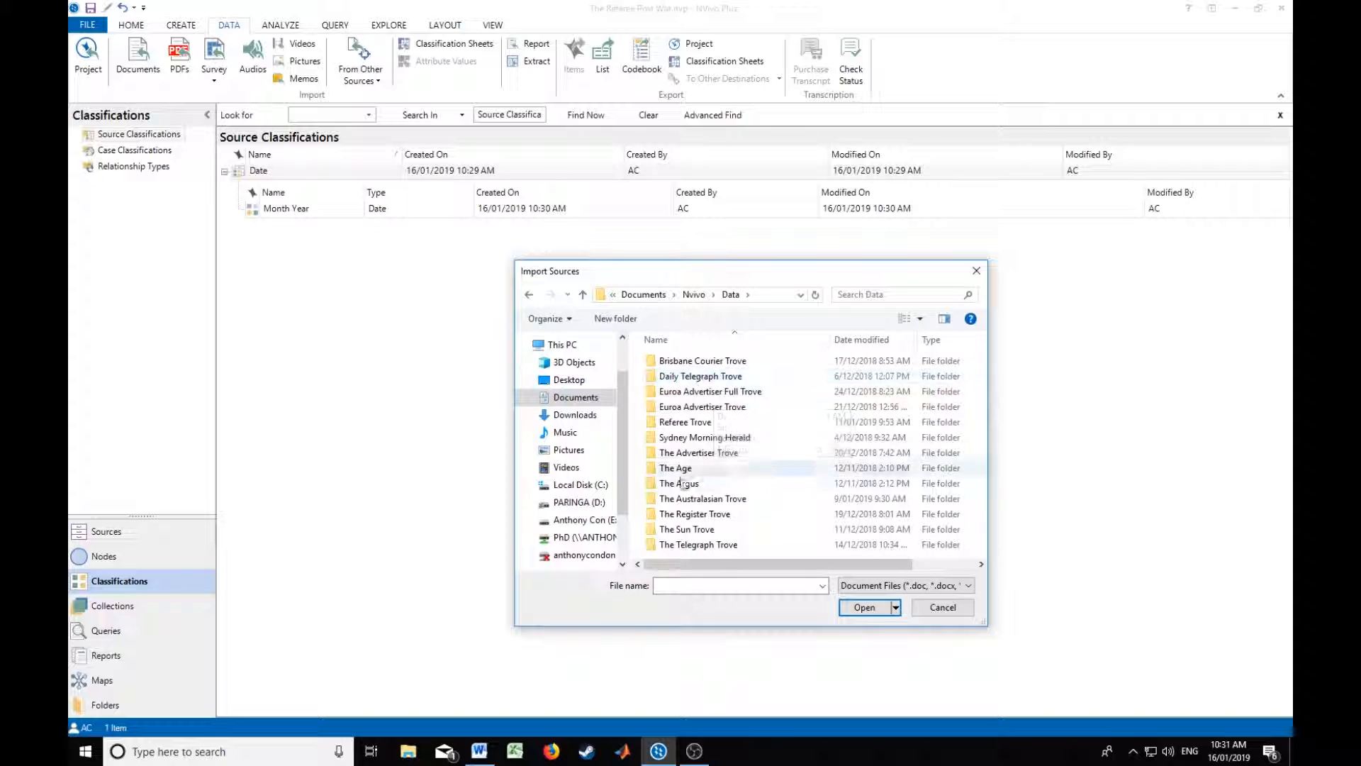
double_click(691, 423)
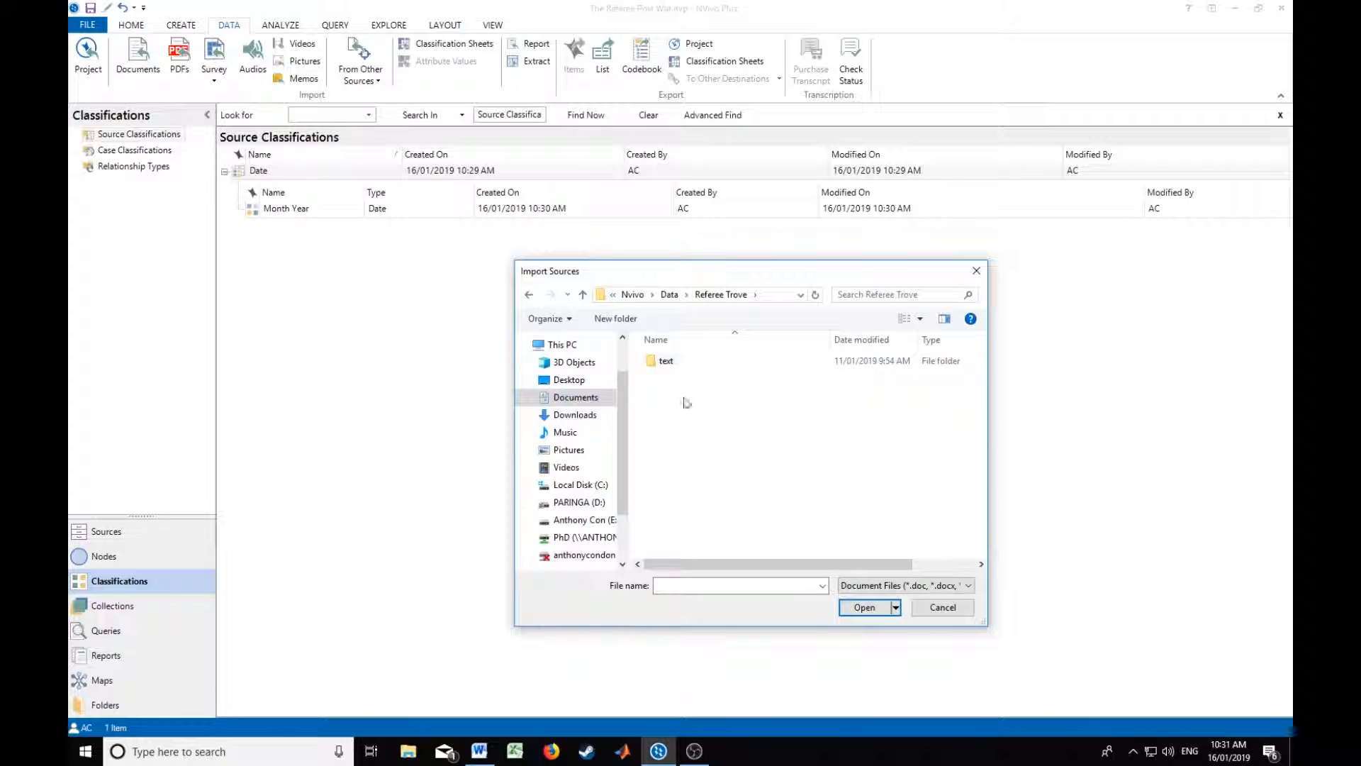
double_click(669, 363)
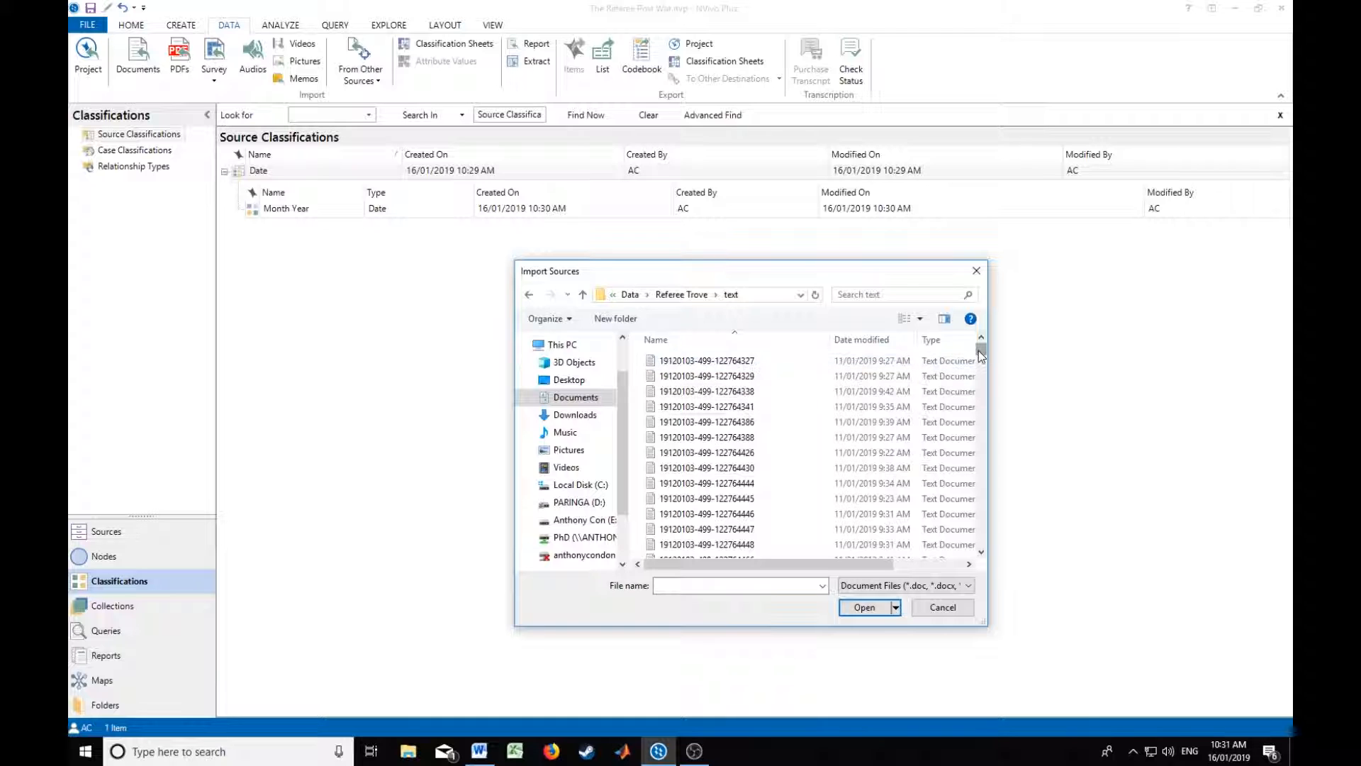
left_click_drag(982, 350, 982, 558)
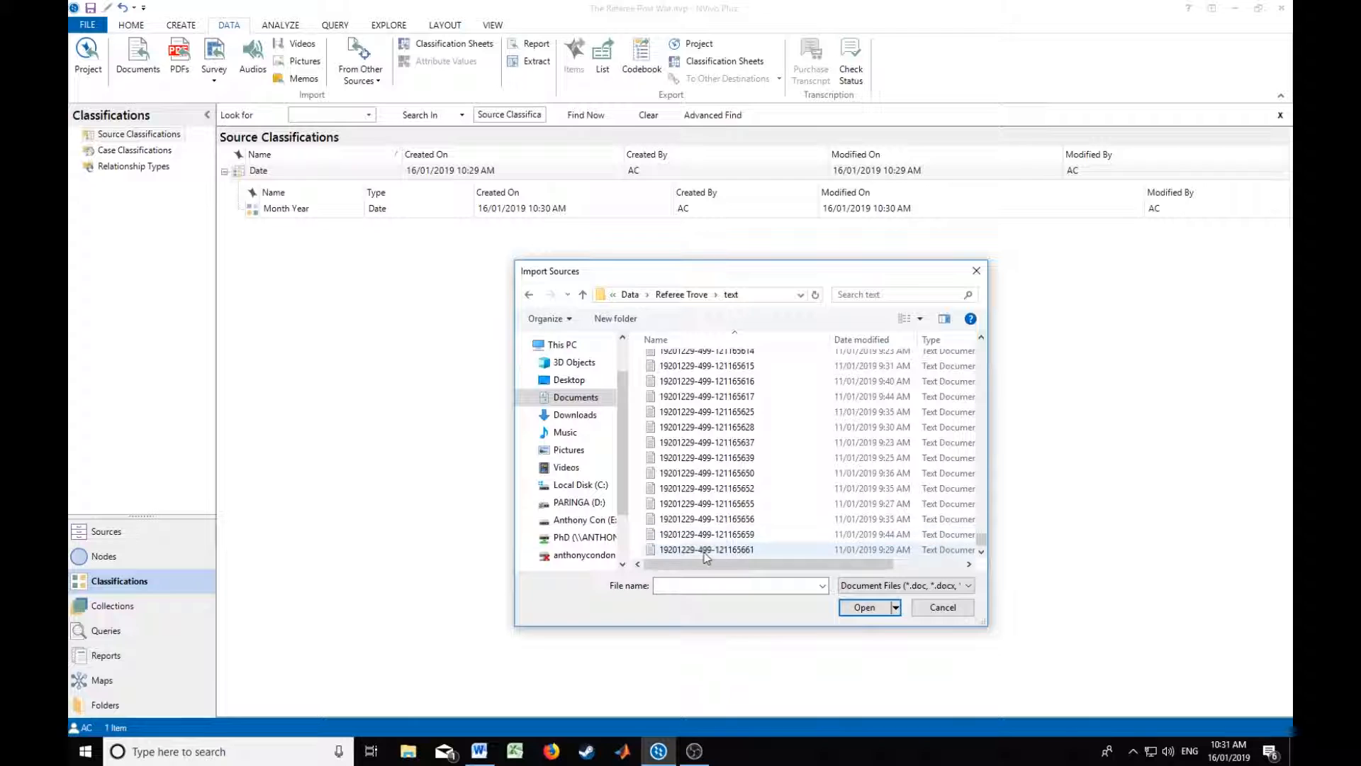
left_click(676, 550)
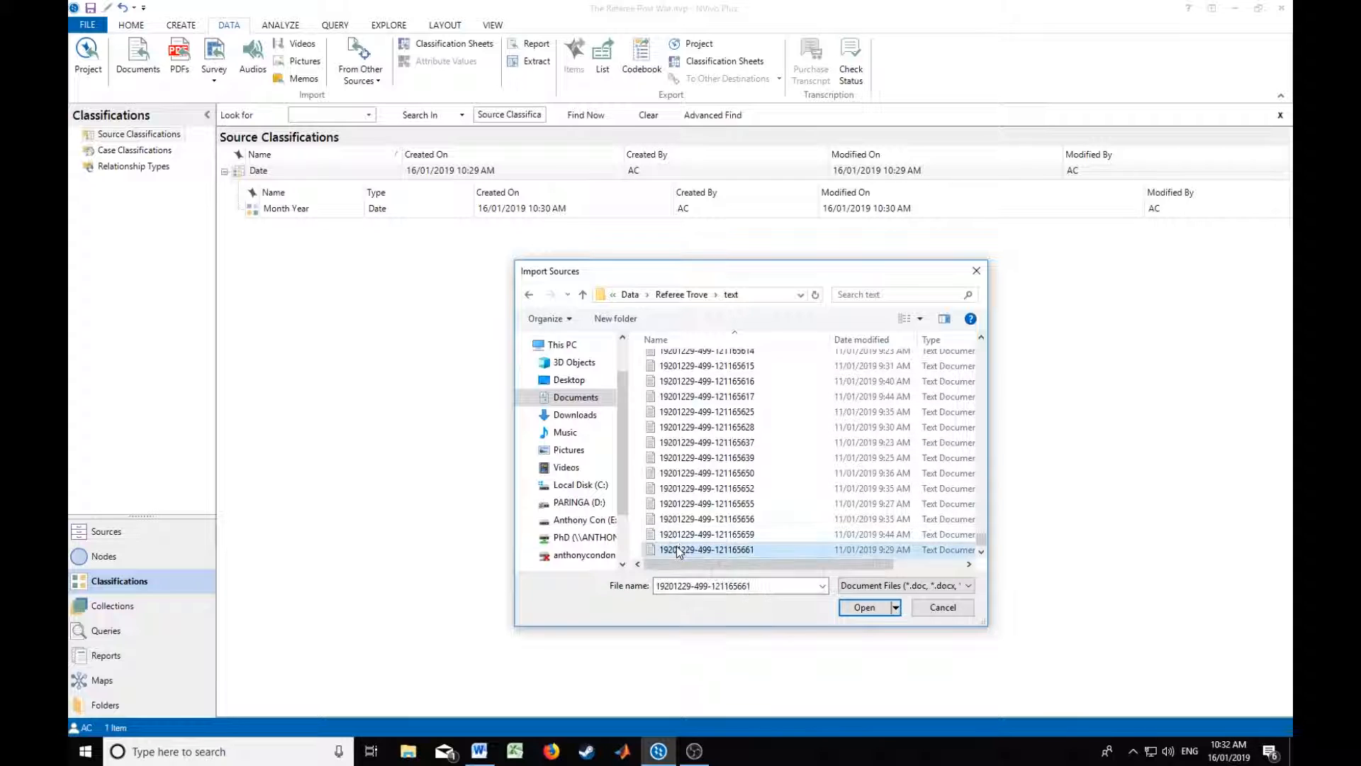
scroll(805, 504, "up", 3)
scroll(799, 507, "up", 6)
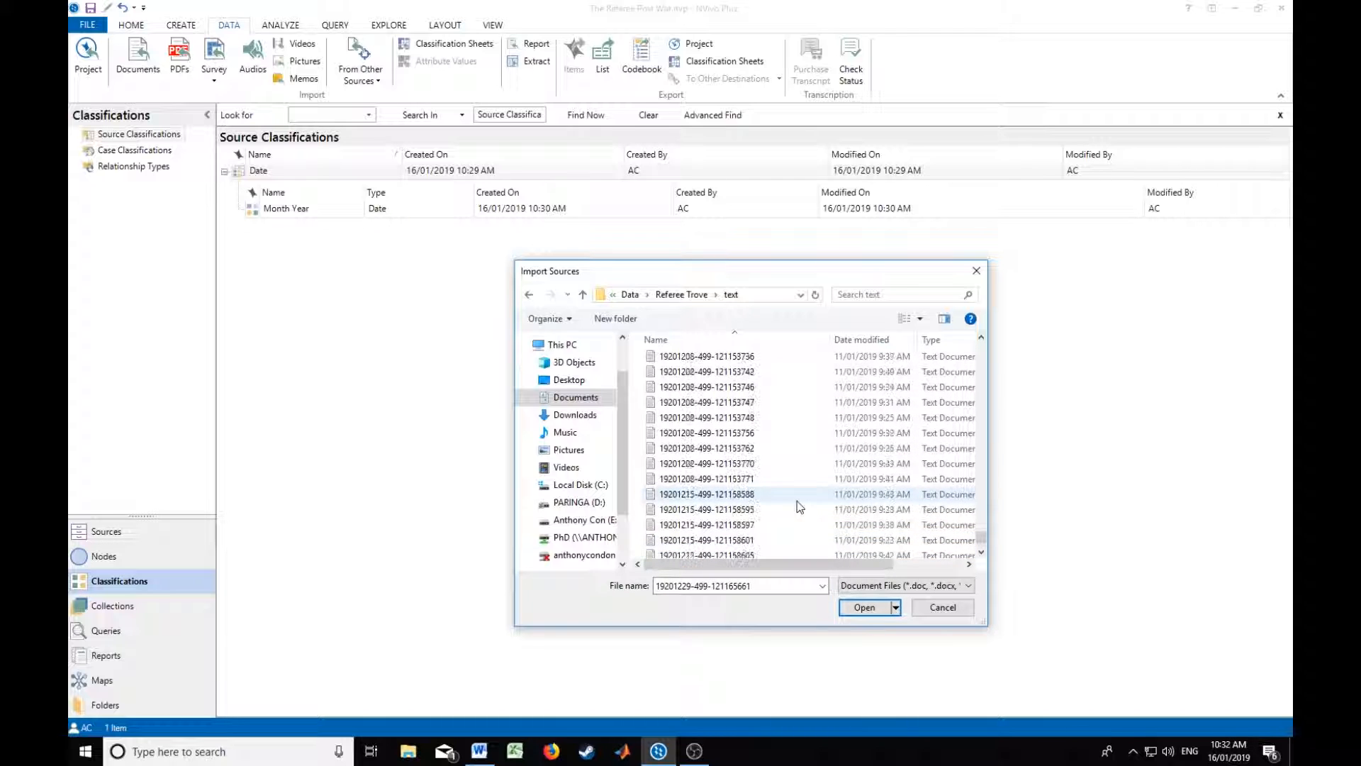
left_click_drag(980, 538, 982, 500)
scroll(849, 490, "up", 5)
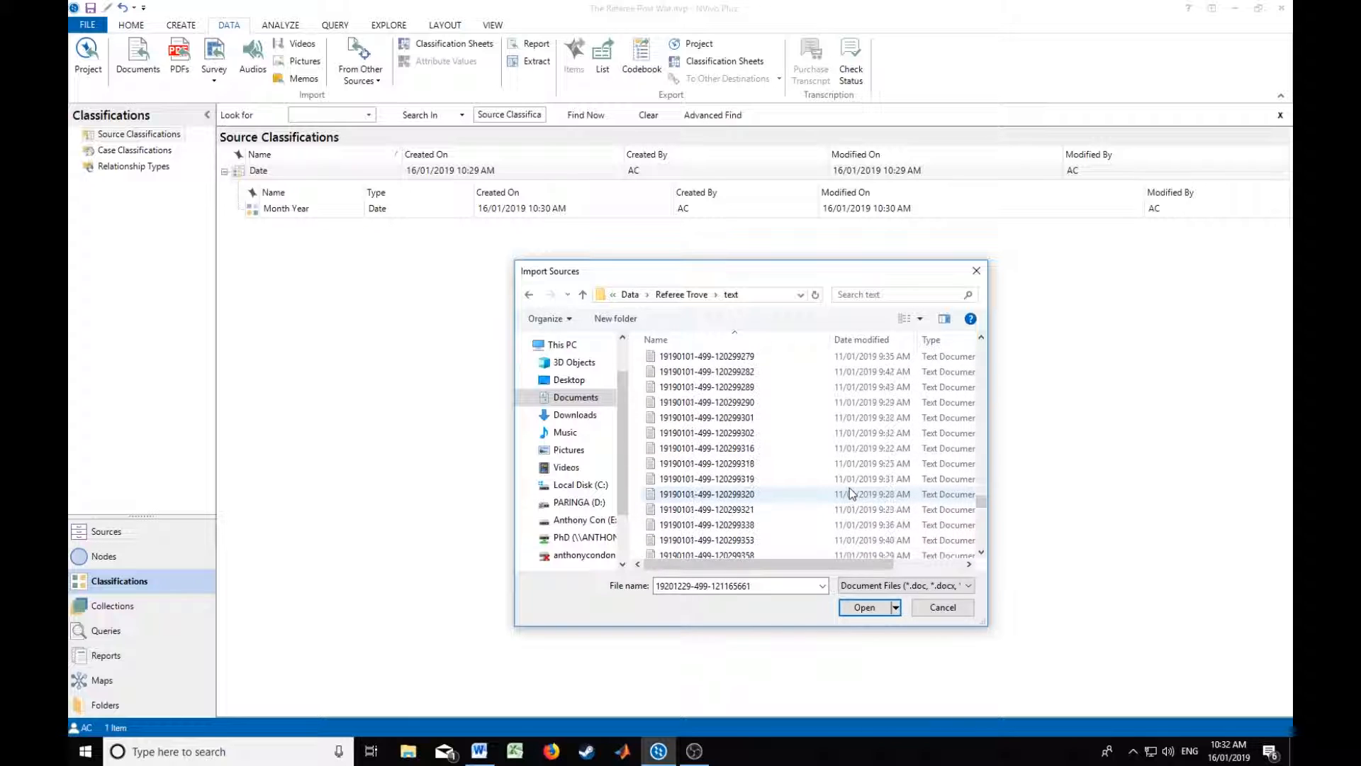
scroll(850, 490, "up", 5)
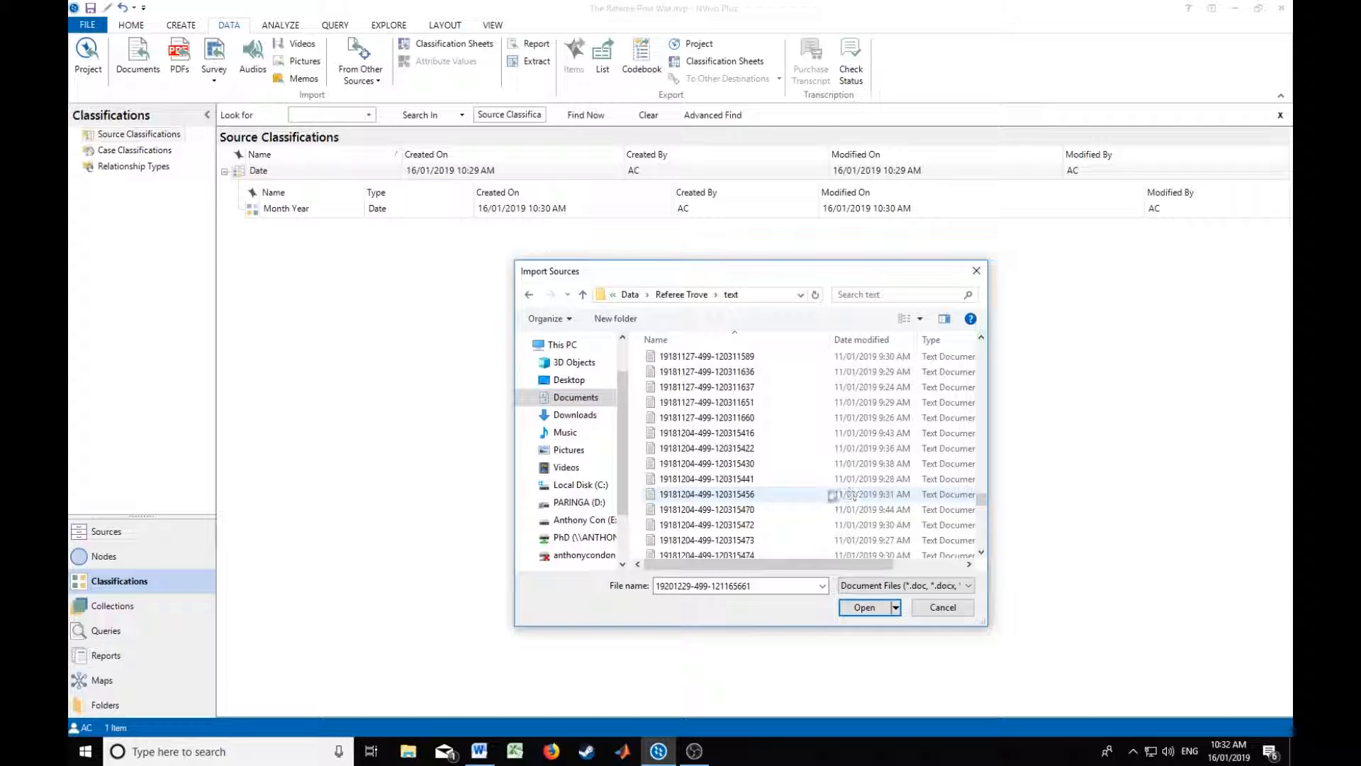
left_click(715, 434, "shift")
left_click(874, 609)
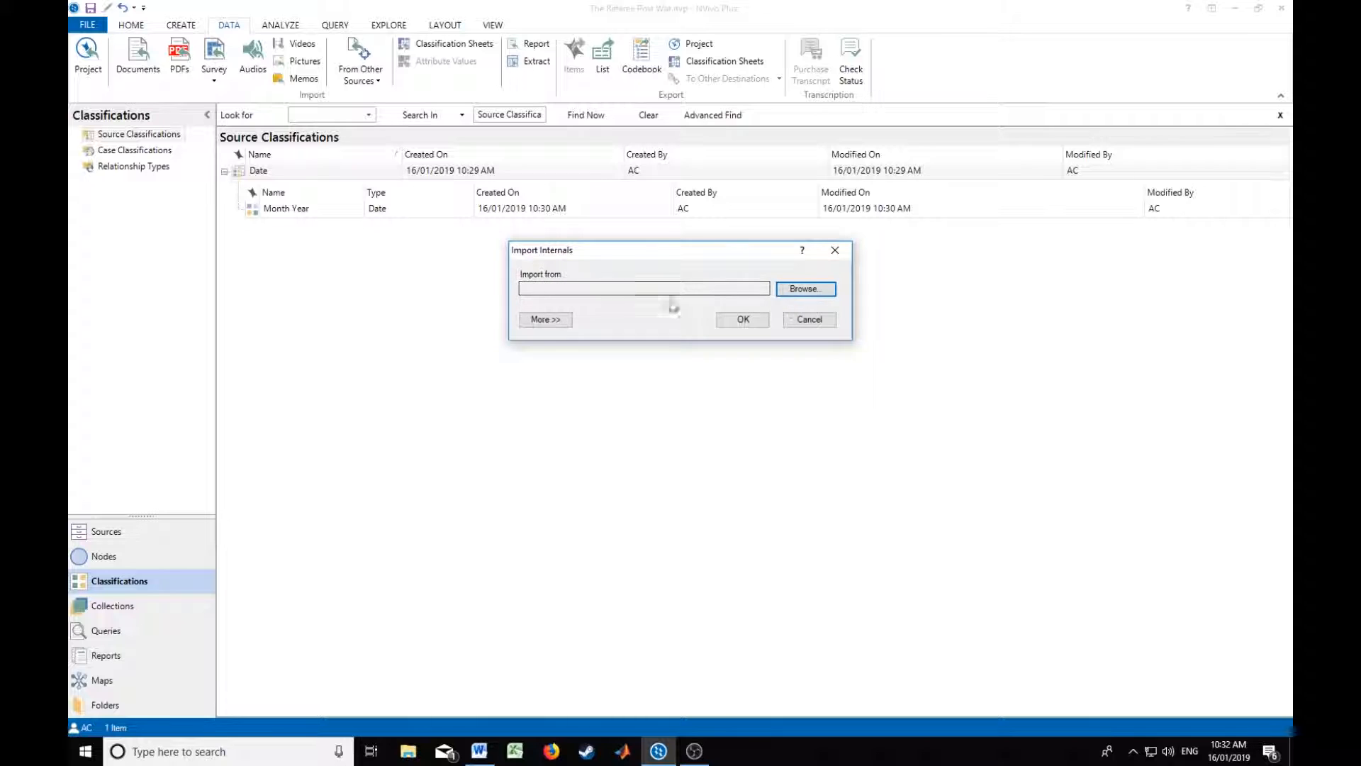
left_click(761, 325)
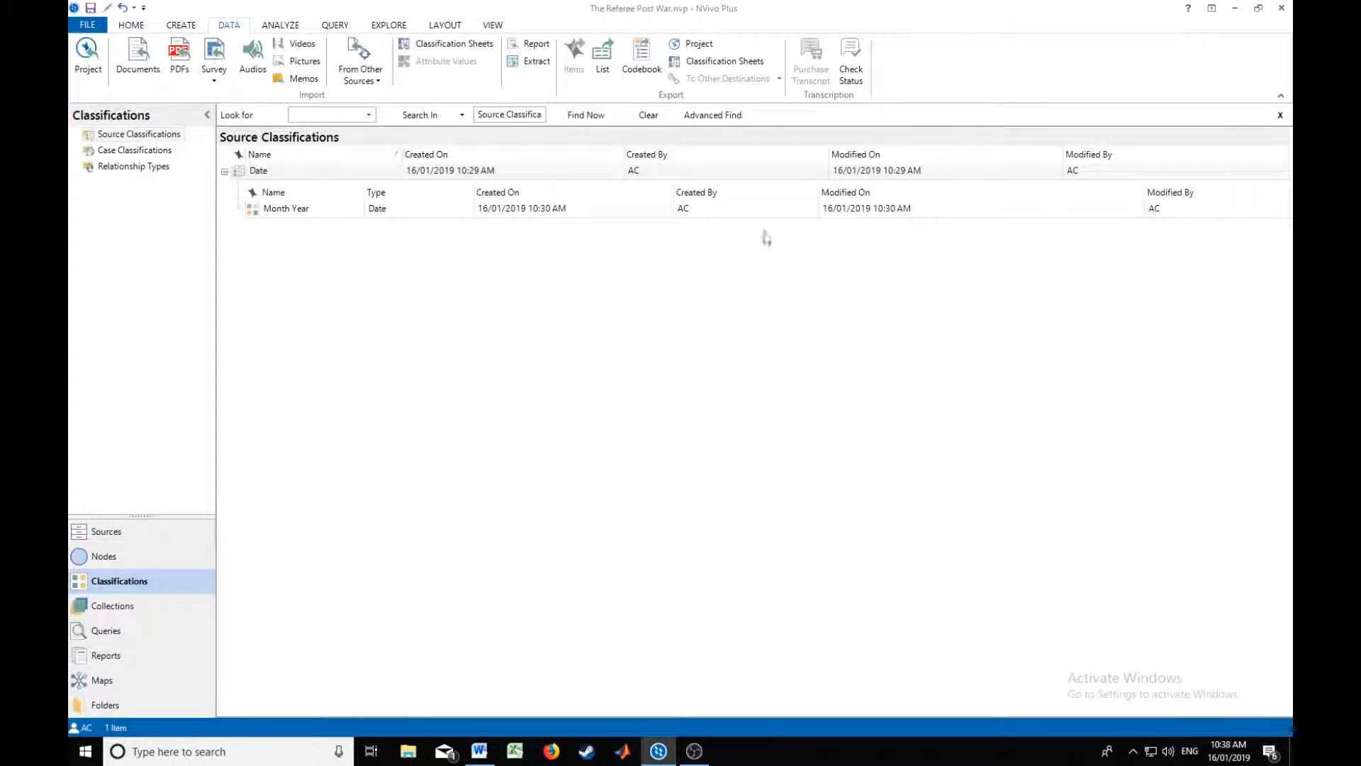
Step: Assign the Date classification to all imported documents in Internals
left_click(141, 525)
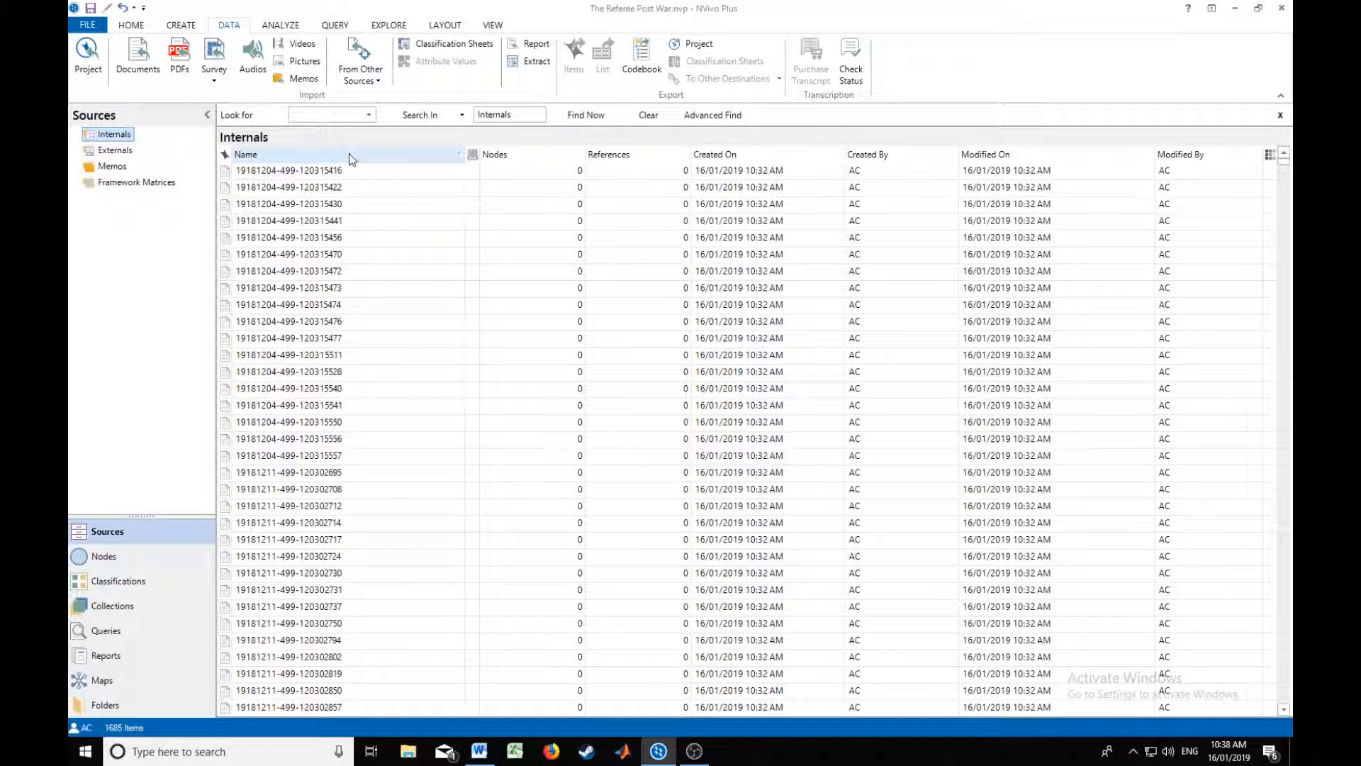
left_click(333, 174)
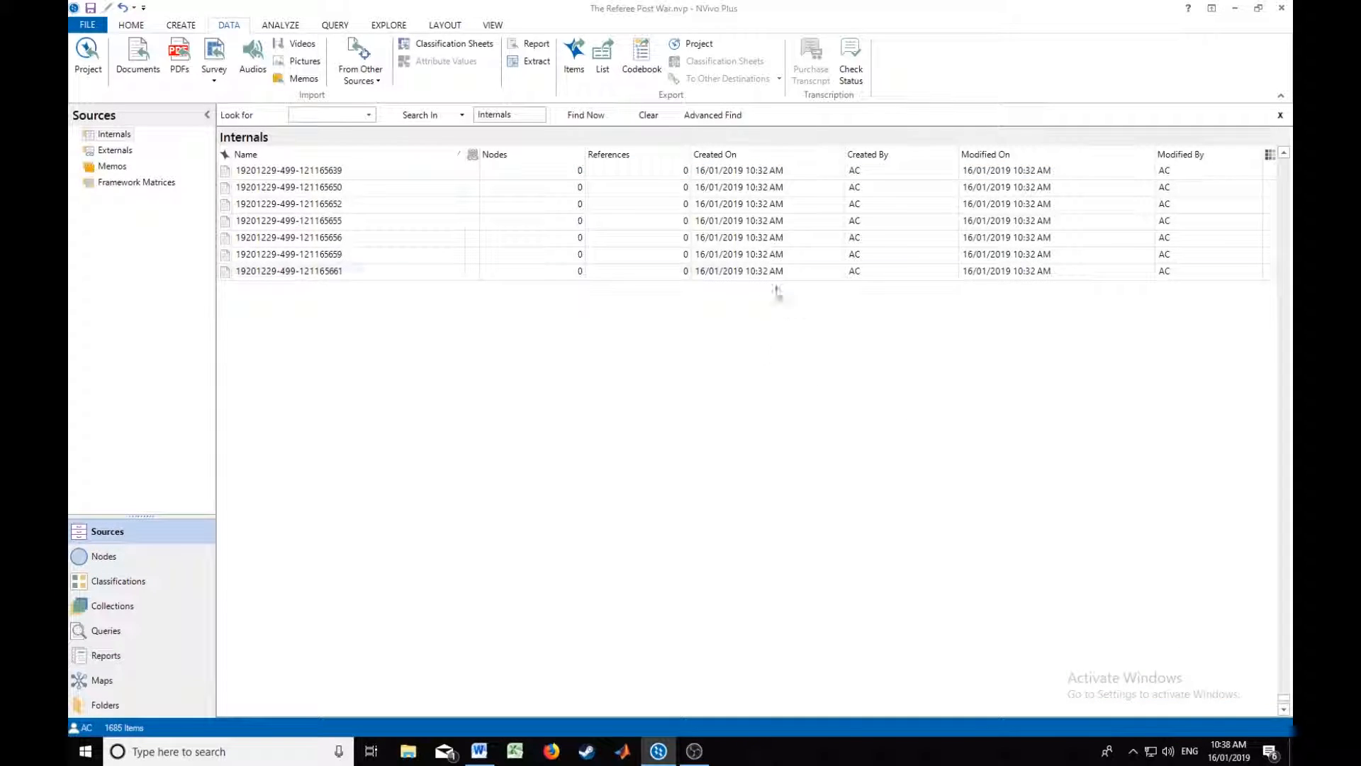
key("ctrl+a")
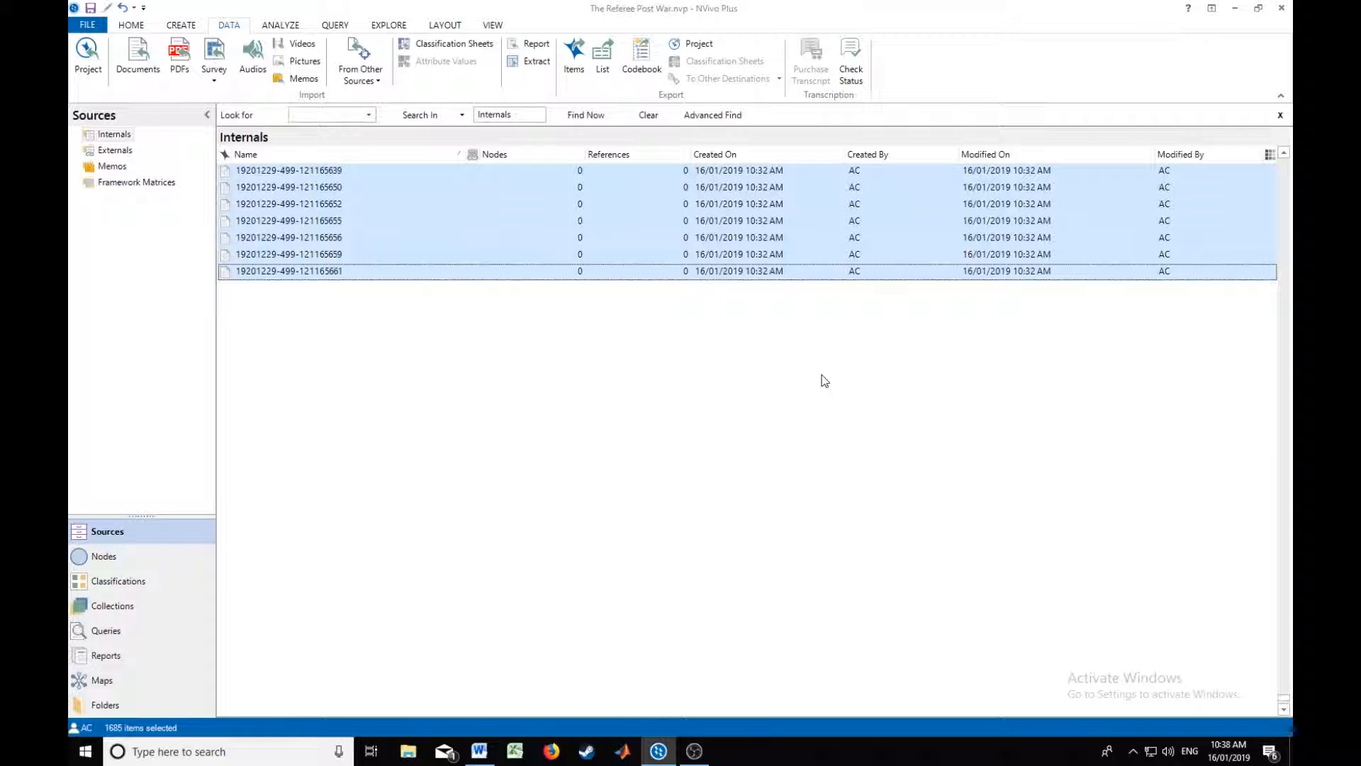
right_click(606, 236)
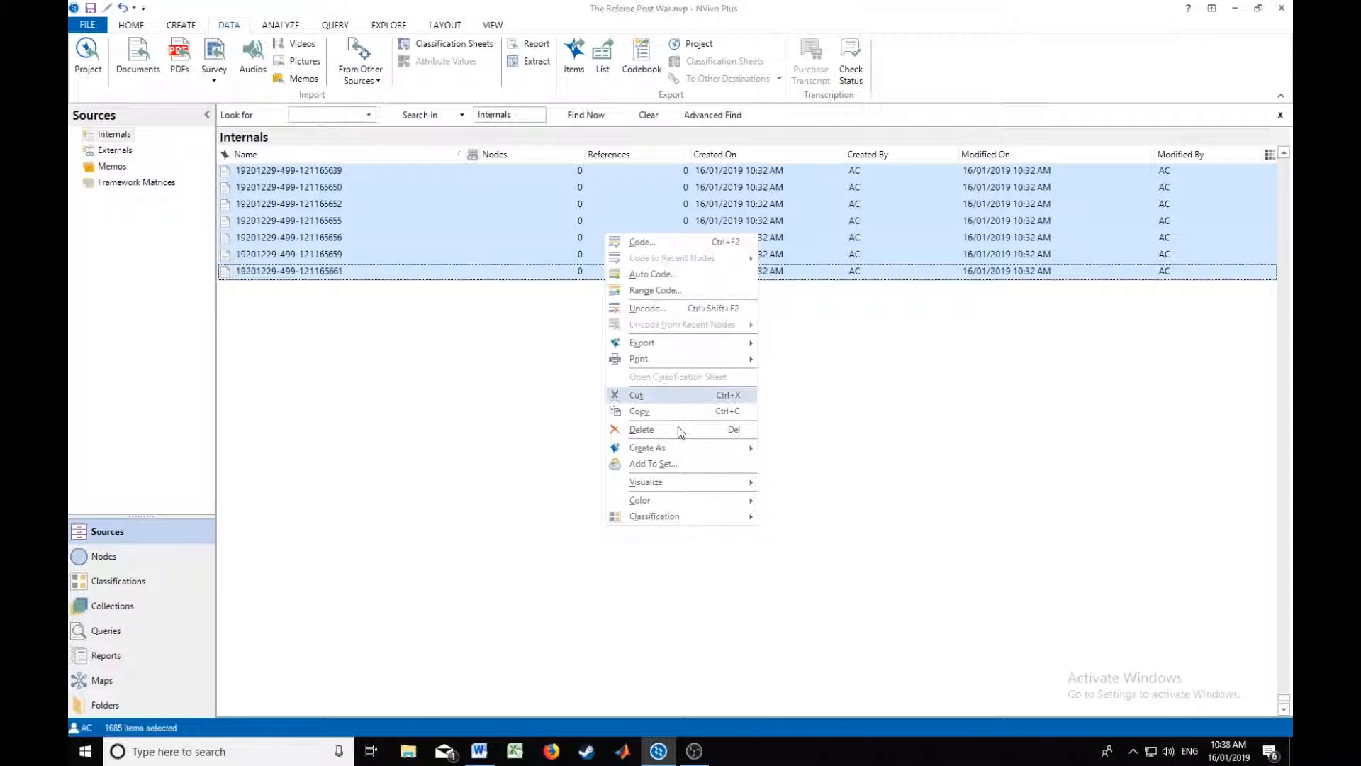
mouse_move(678, 449)
mouse_move(648, 514)
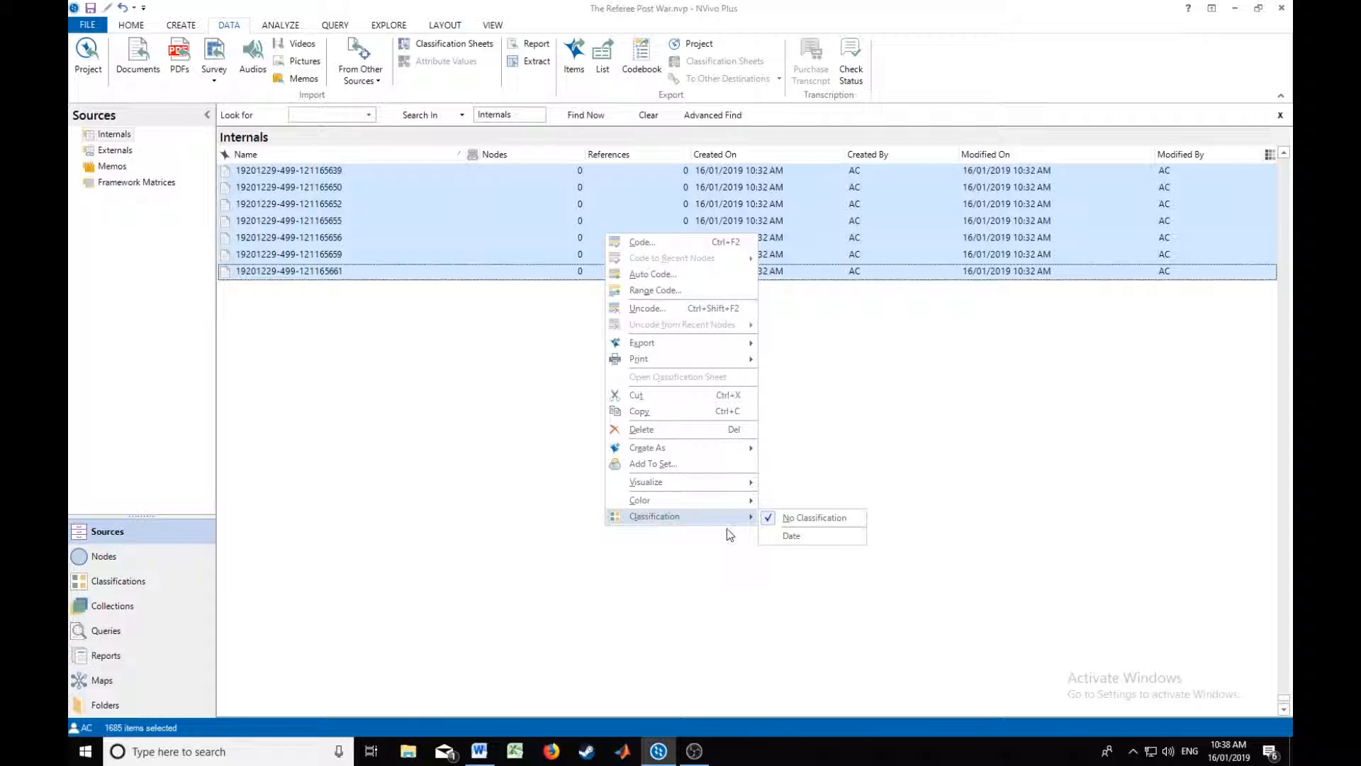
left_click(806, 536)
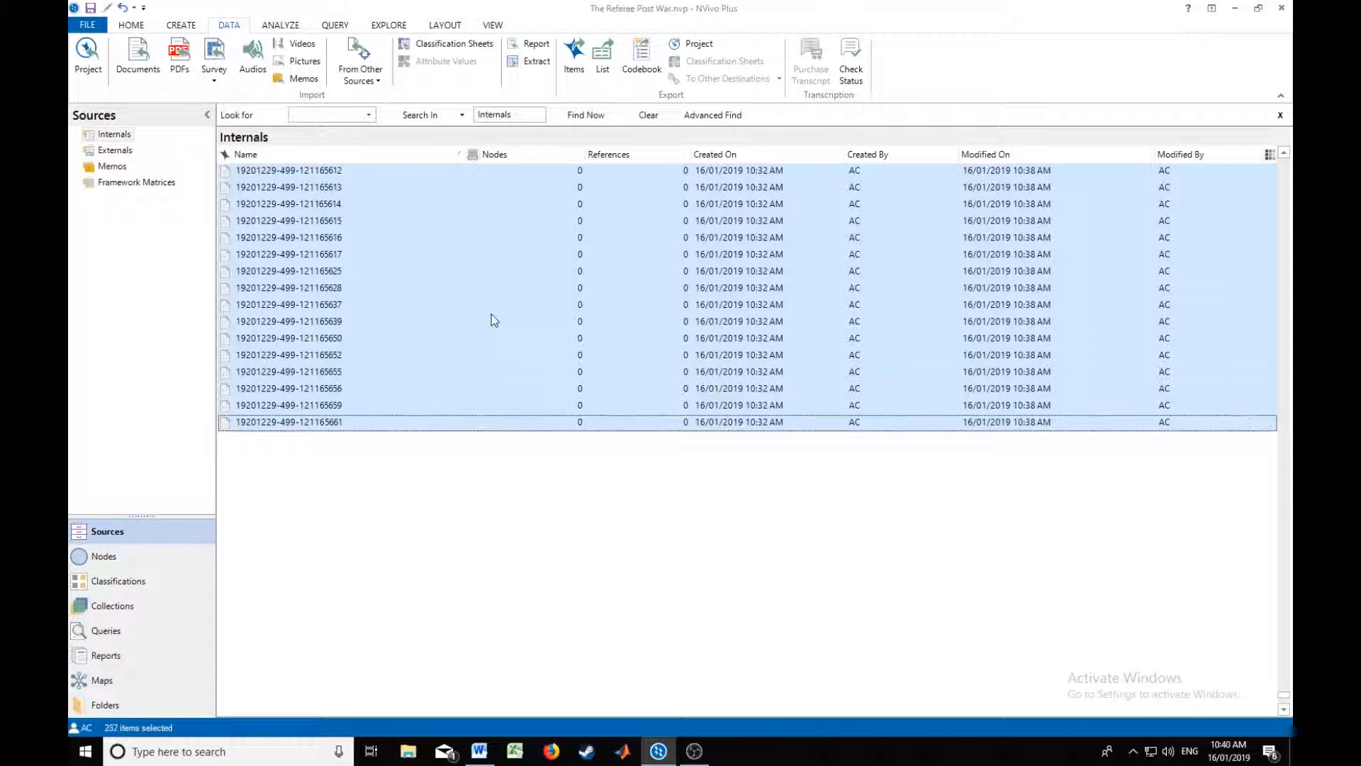
right_click(419, 405)
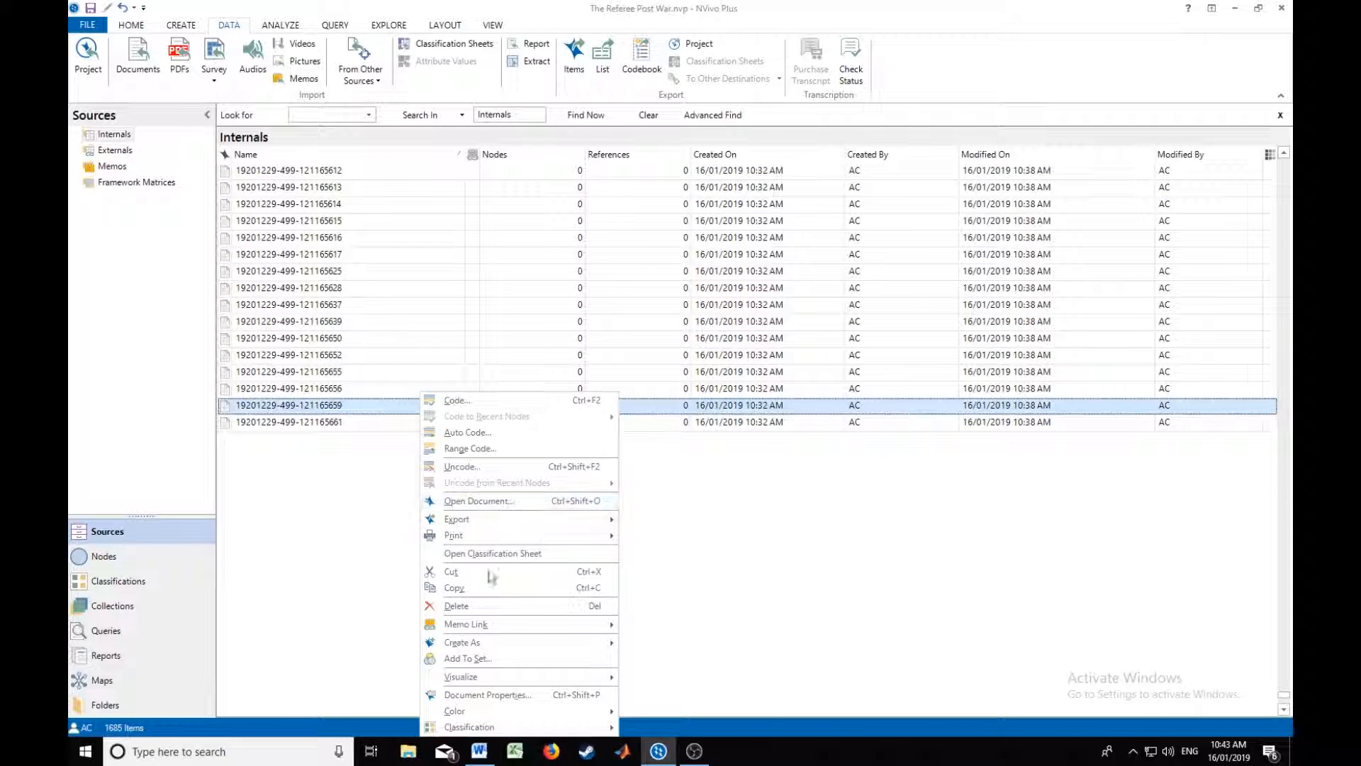
mouse_move(498, 727)
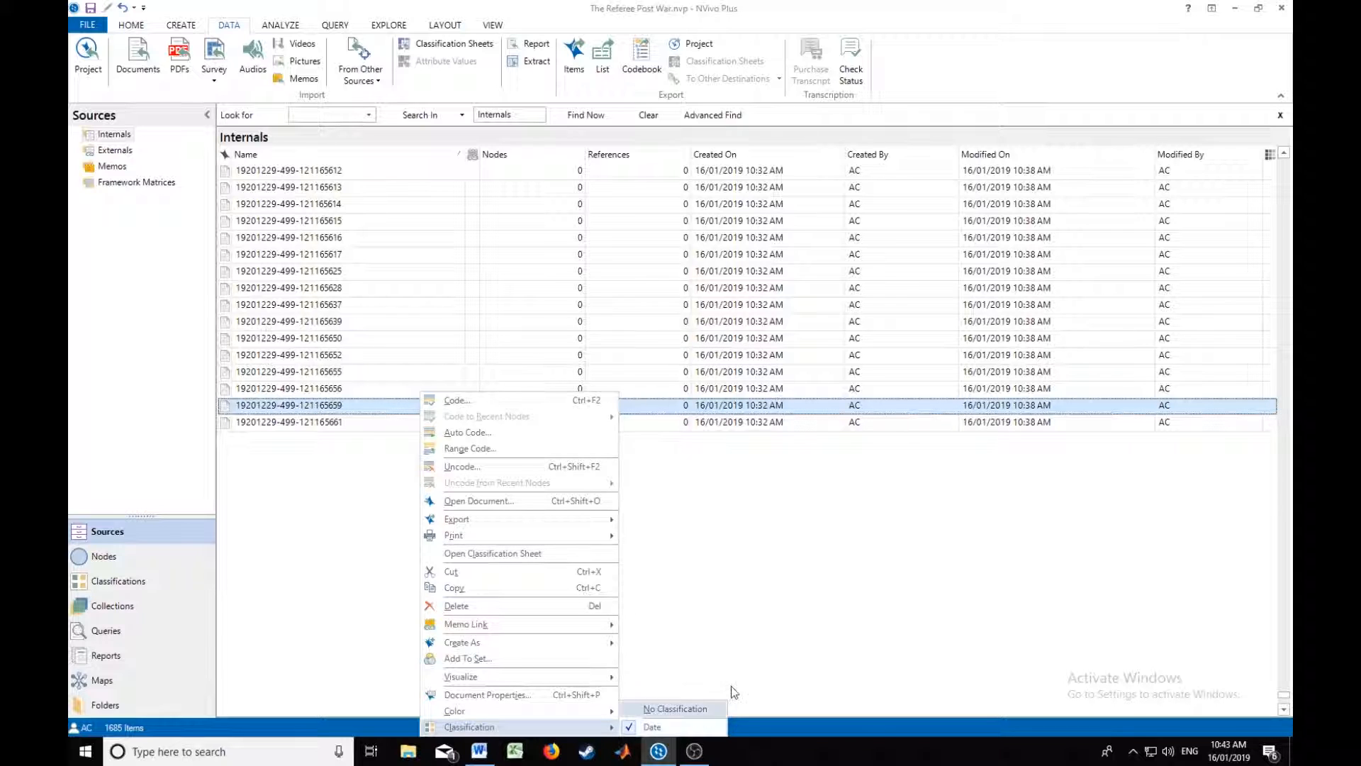
left_click(649, 708)
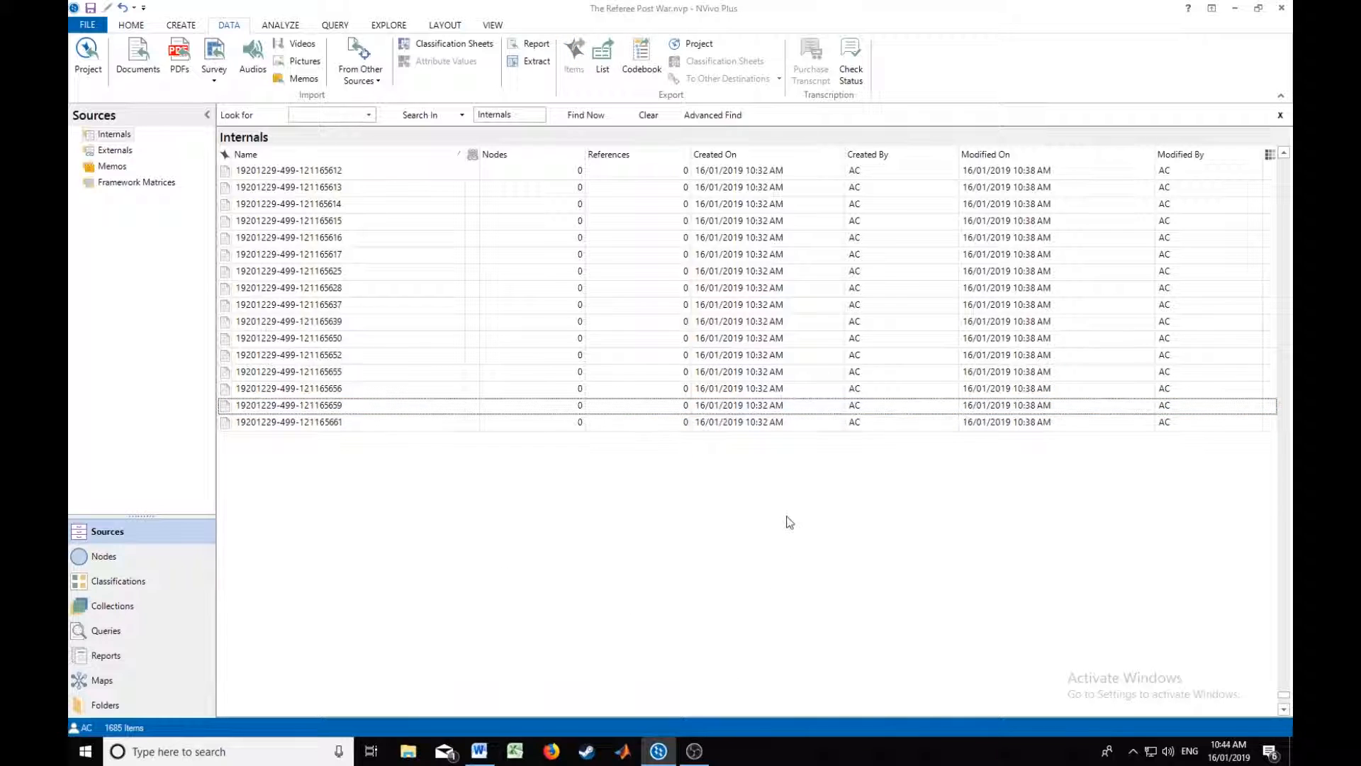
left_click(121, 581)
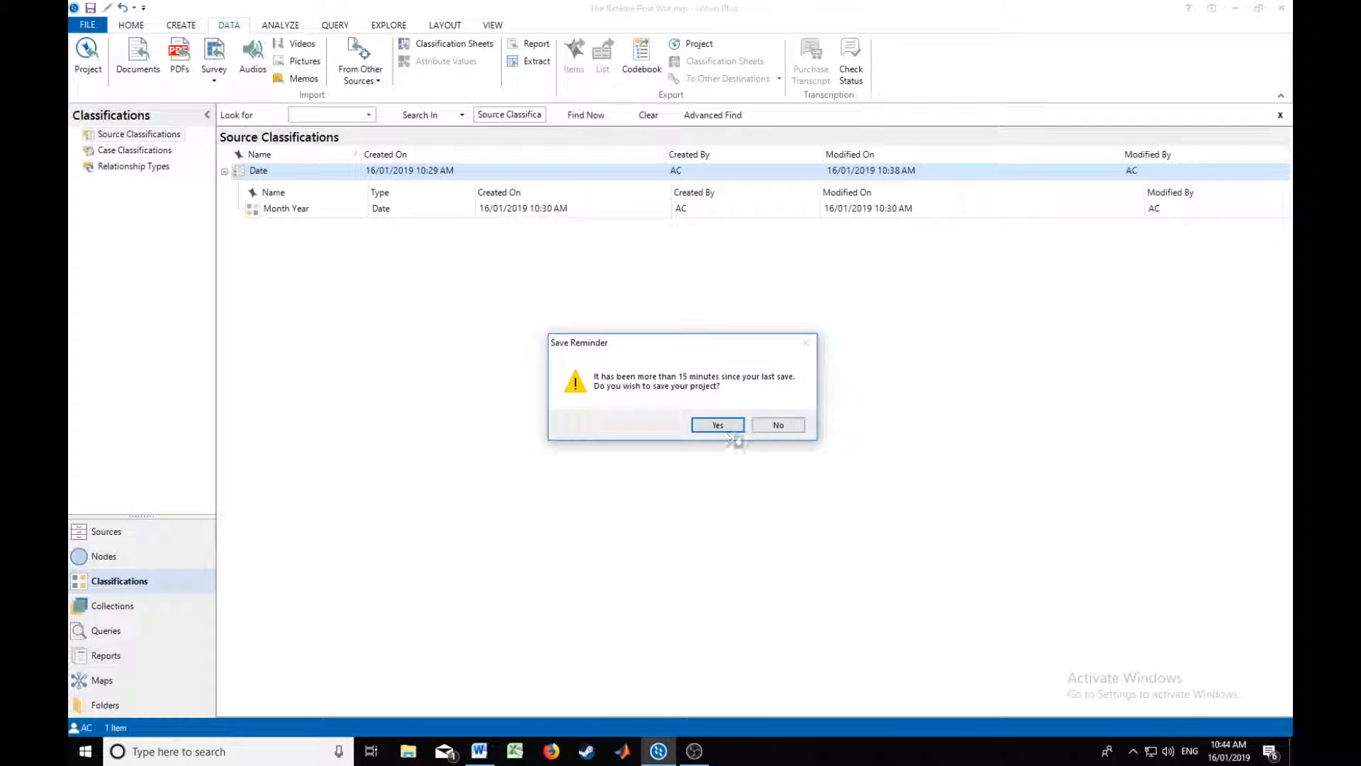
left_click(777, 425)
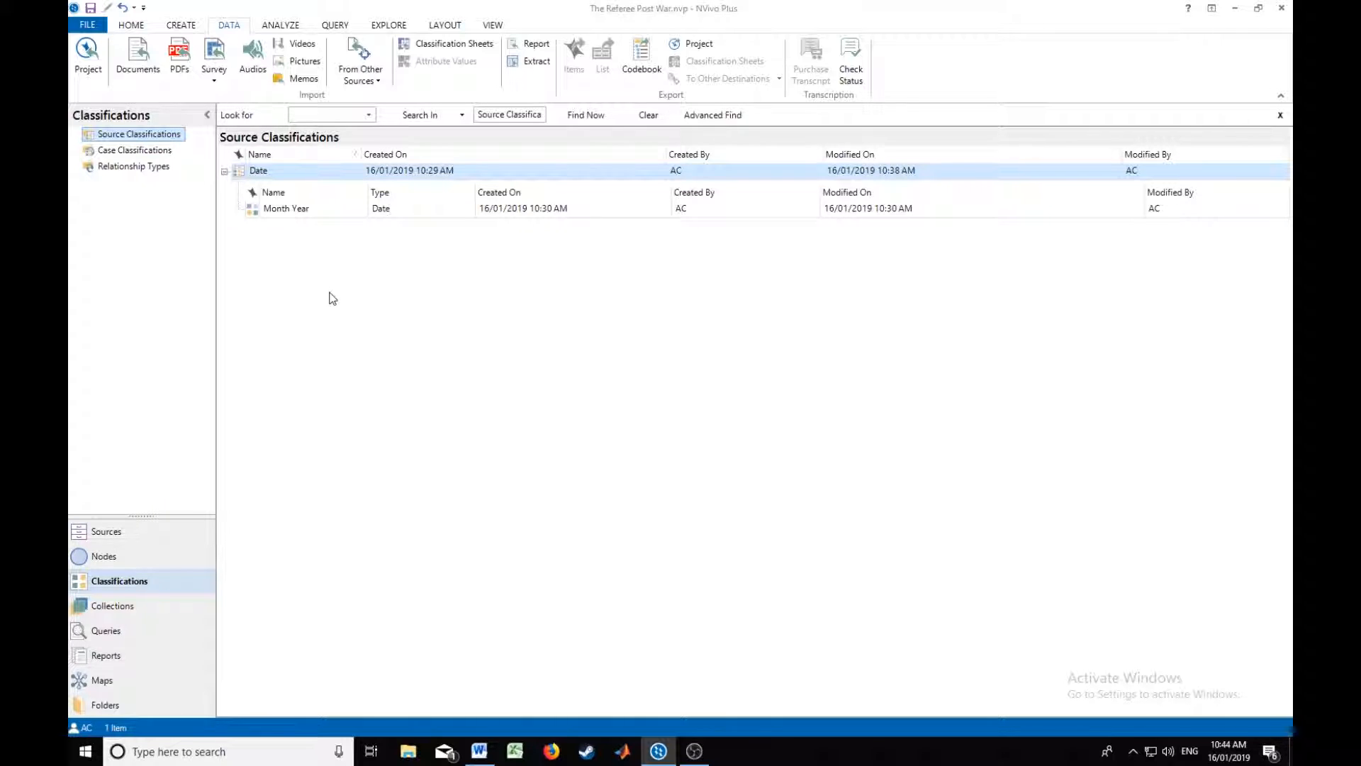
left_click(107, 532)
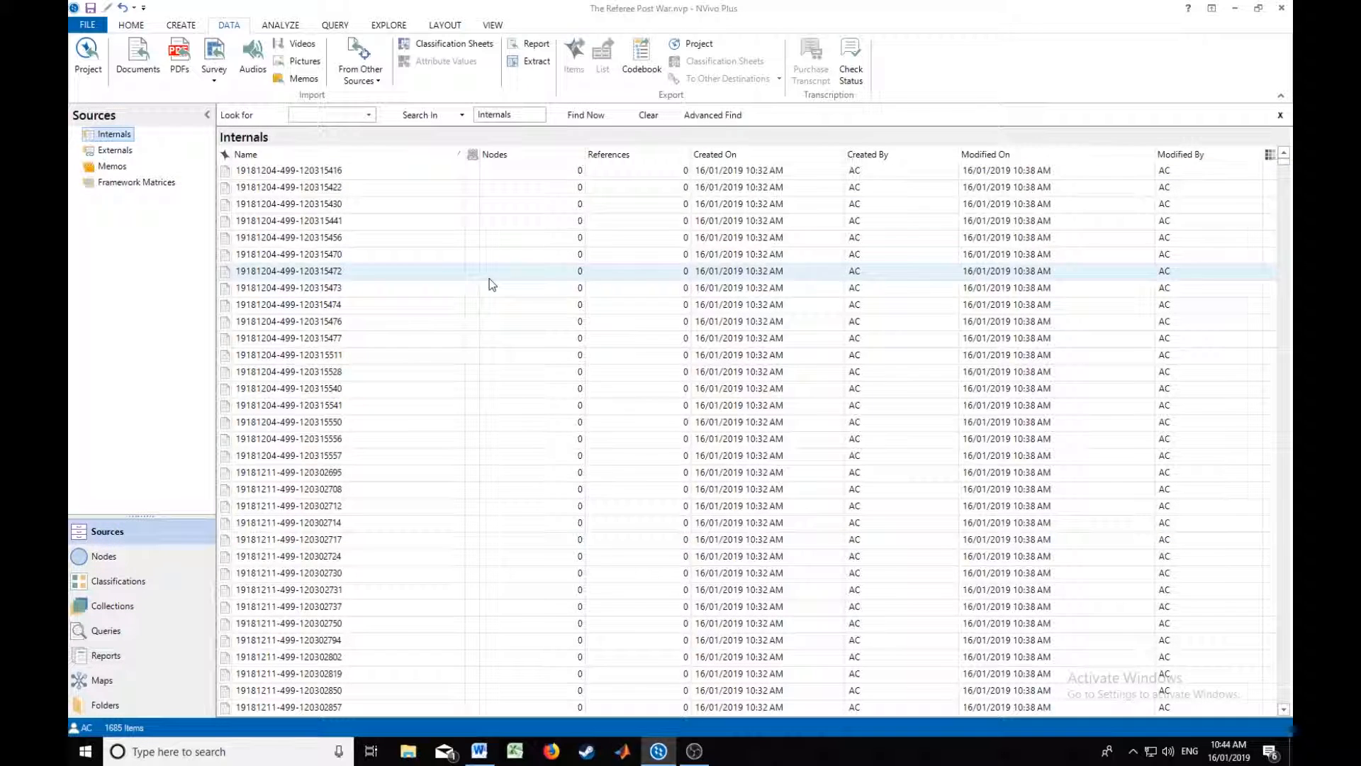
right_click(489, 276)
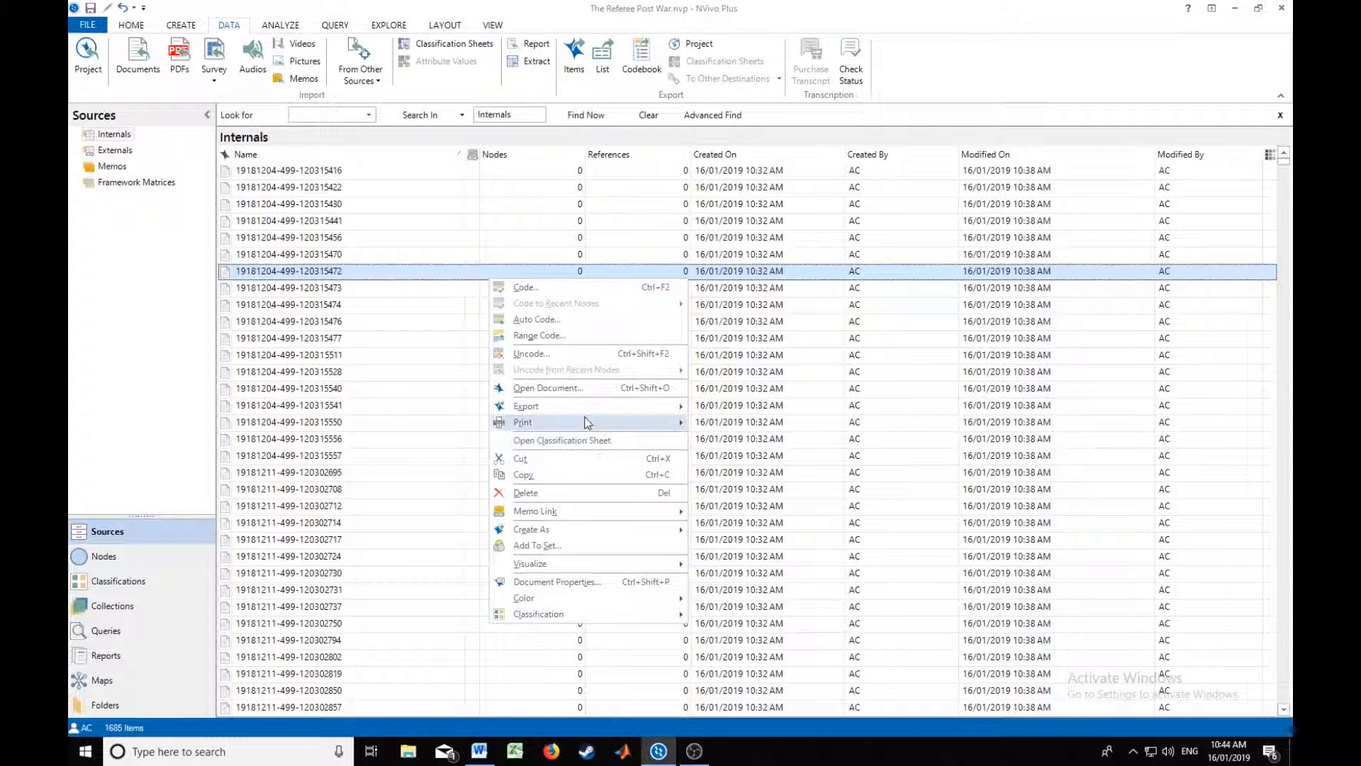
left_click(587, 441)
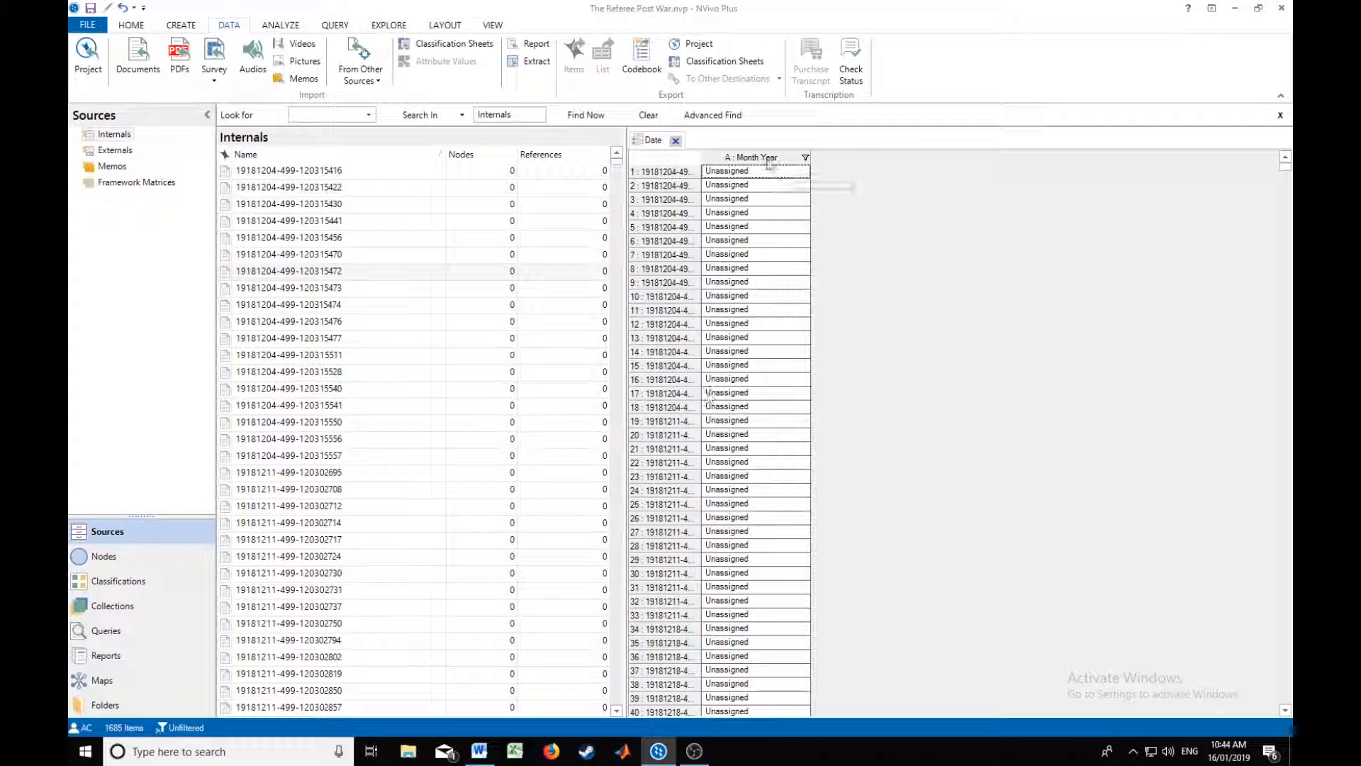
Step: Examine the value options available for the Month Year attribute of the first two sources
left_click(763, 172)
left_click(804, 171)
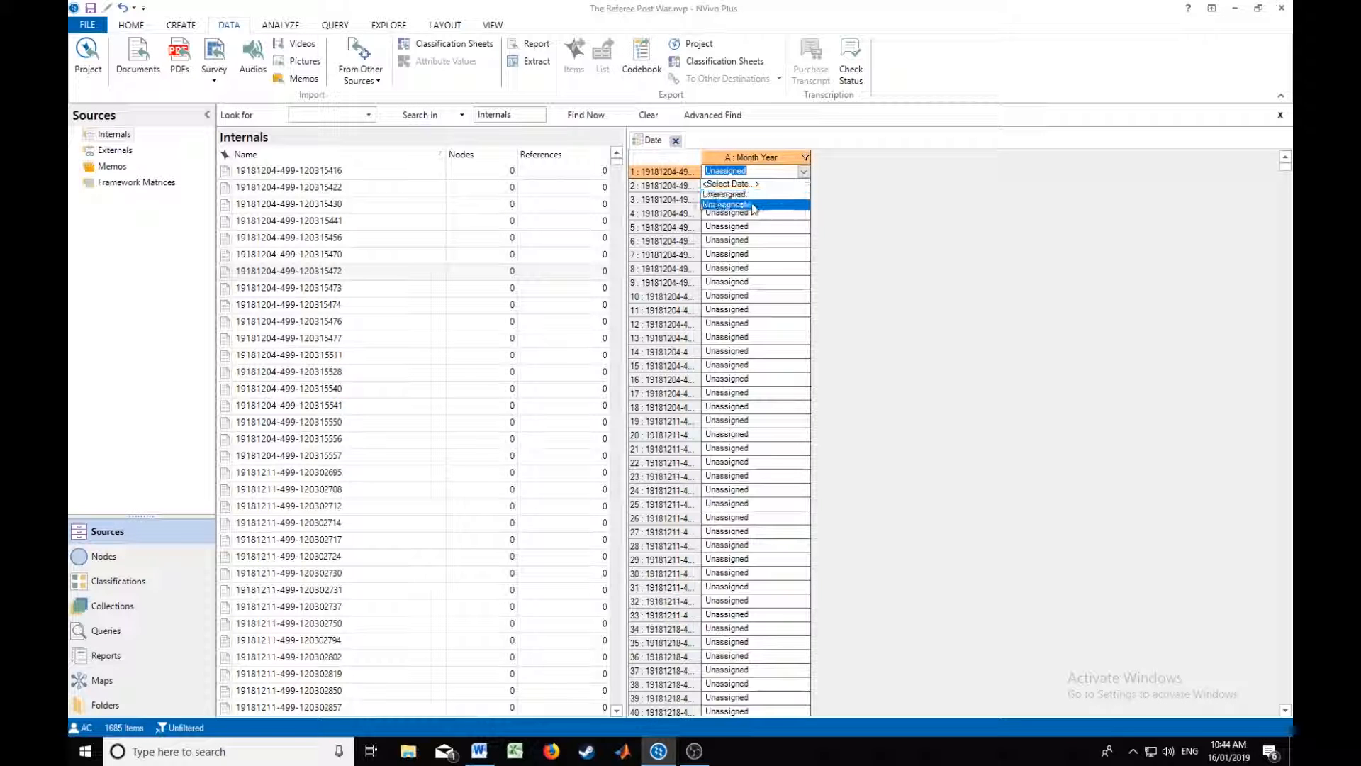
left_click(874, 214)
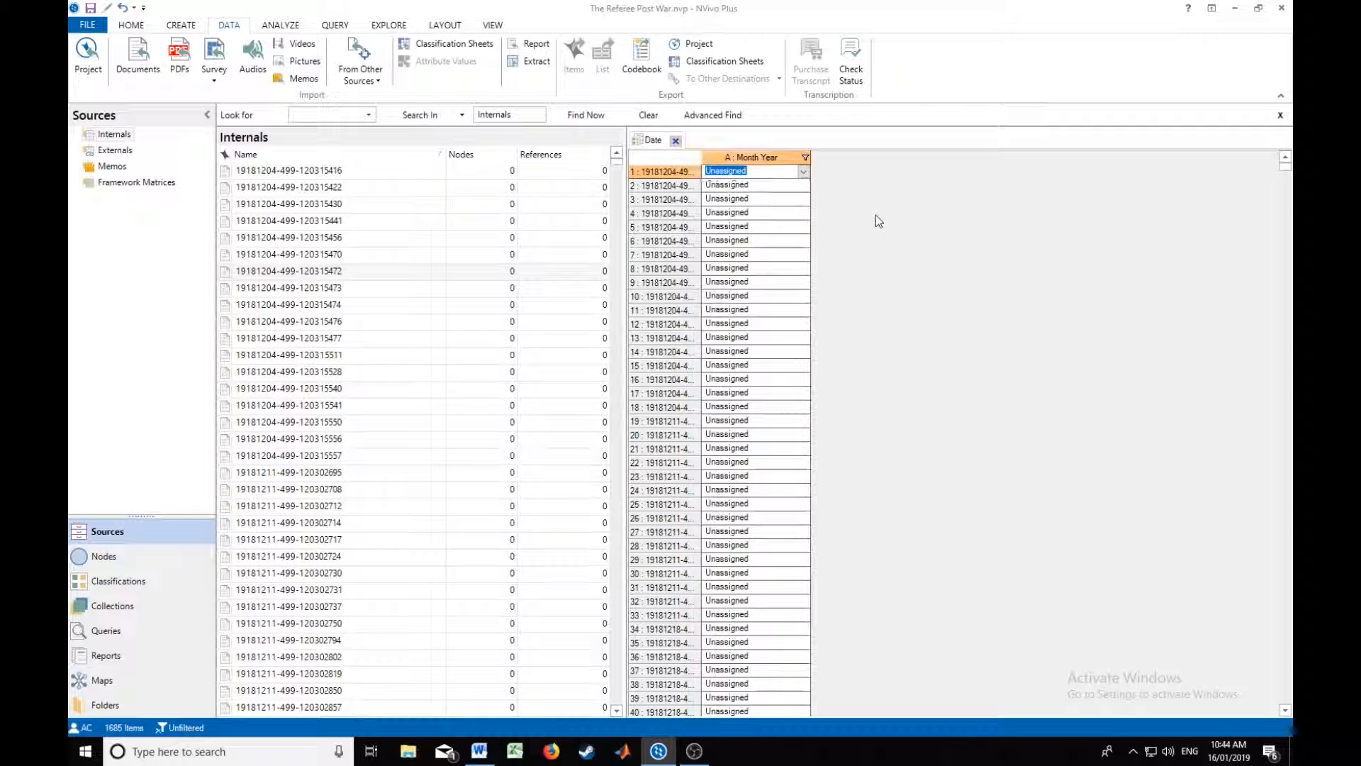
left_click(804, 172)
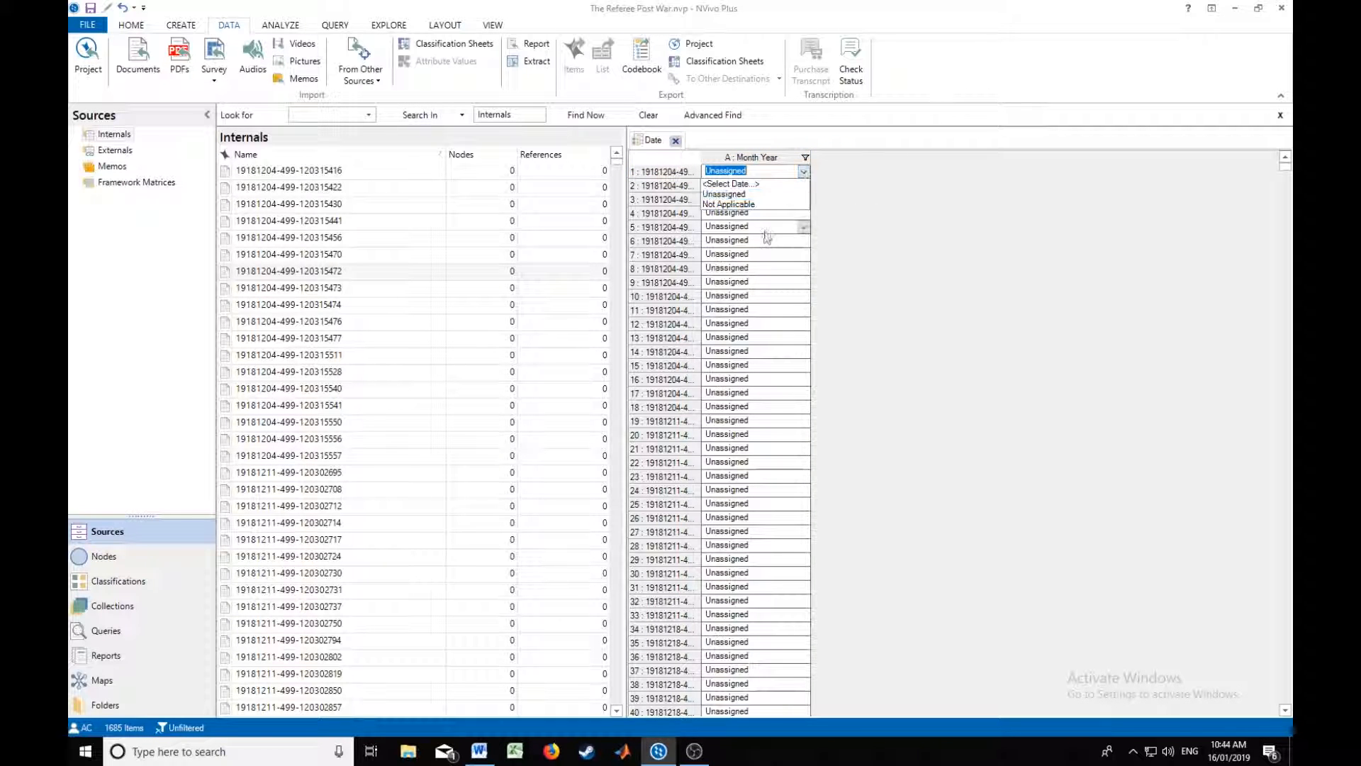
left_click(867, 232)
left_click(804, 186)
left_click(845, 235)
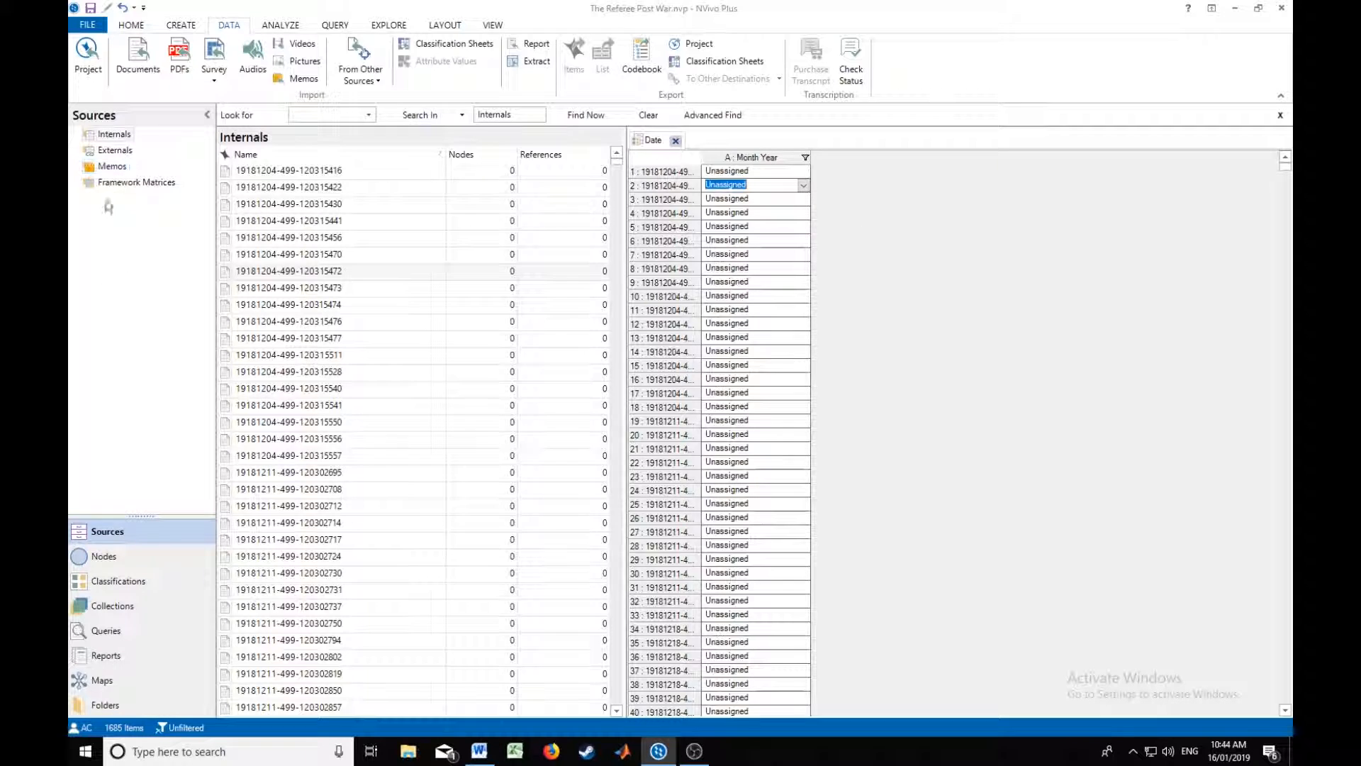
Step: Return to the source classifications and close the open Date classification sheet
left_click(98, 604)
left_click(97, 579)
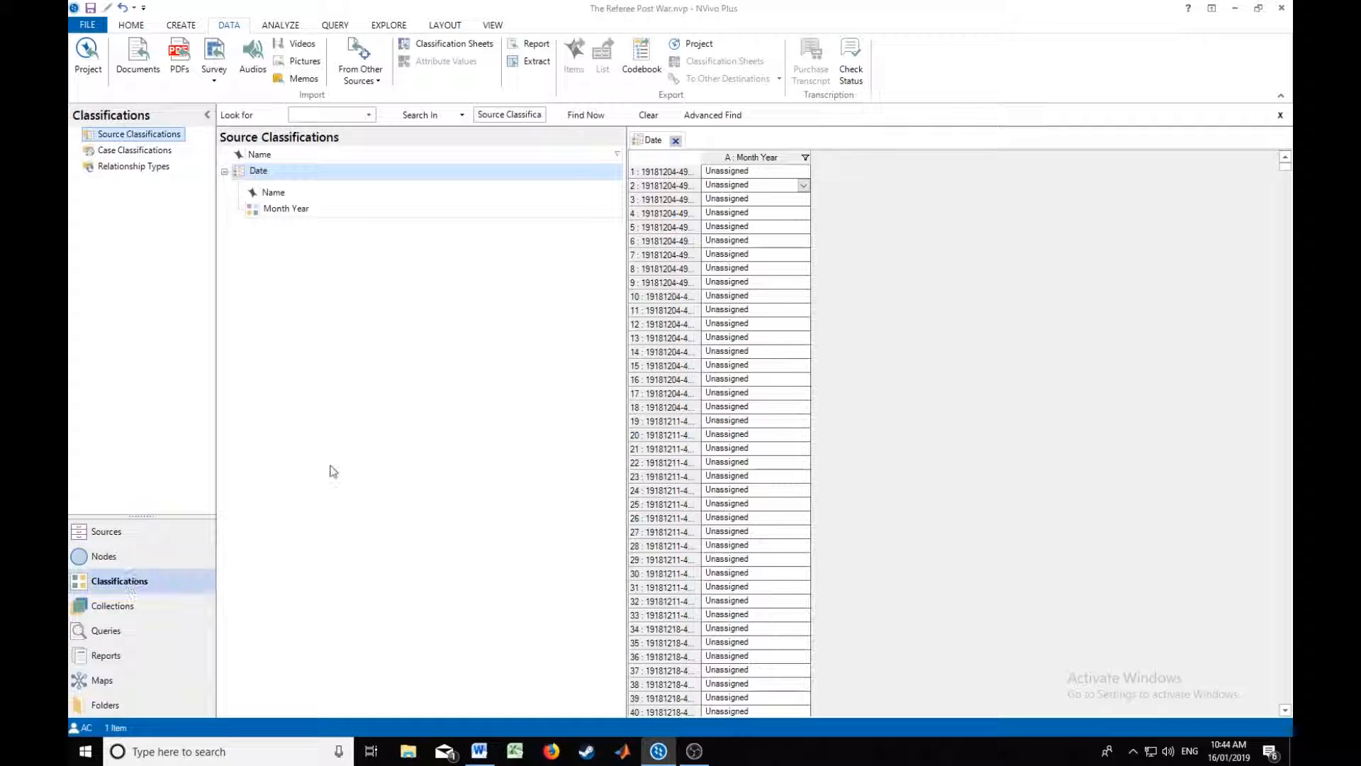
left_click(676, 140)
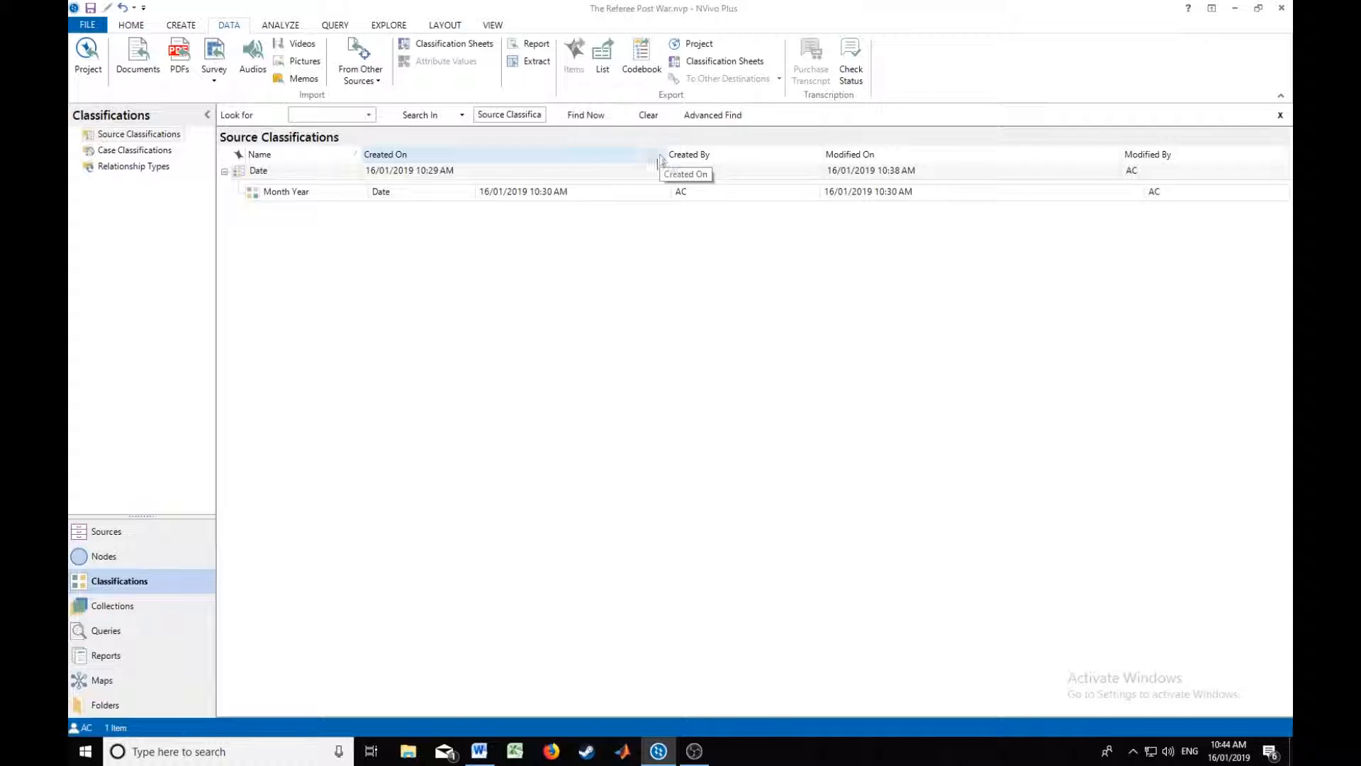
Step: Start exporting the Date classification sheet, with the destination set to Classification Sheet - Date in Nvivo > The Referee > Post War as xlsx
left_click(414, 171)
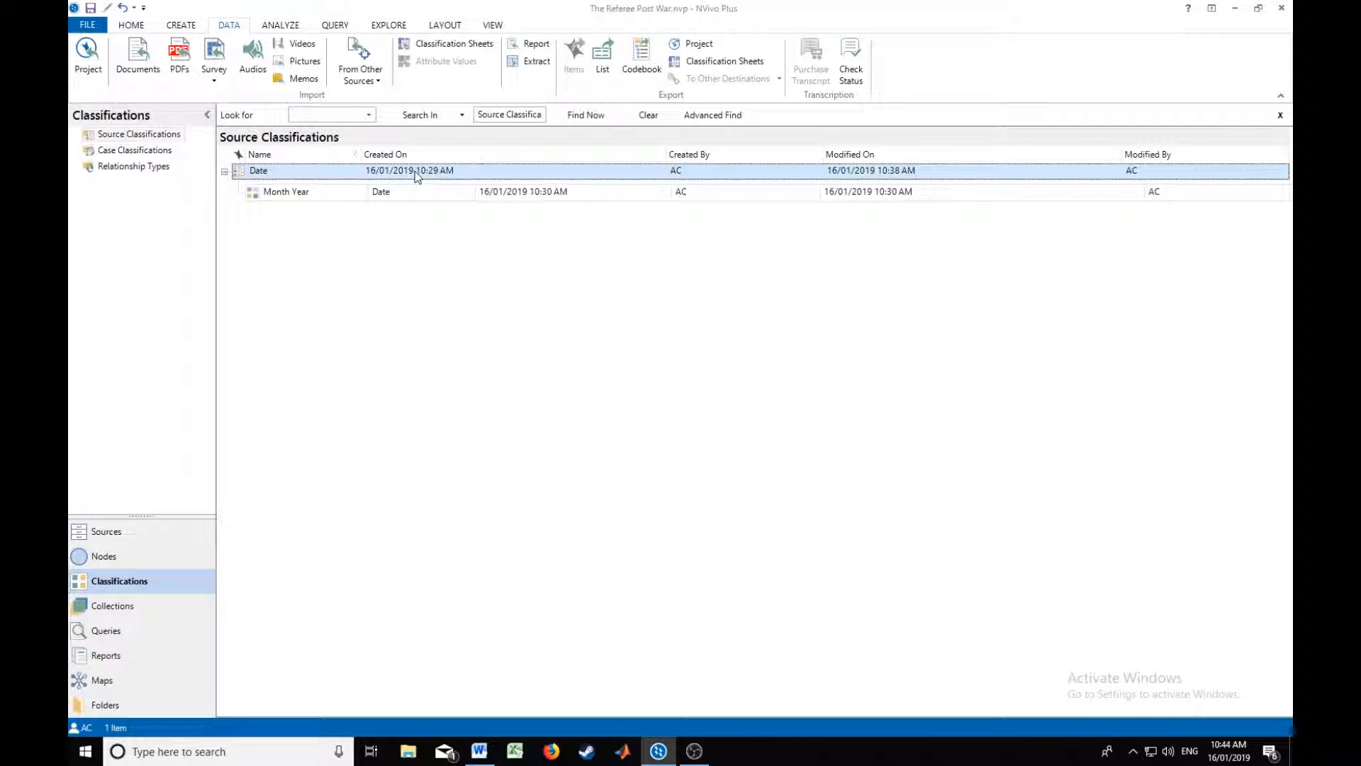
left_click(720, 68)
left_click(834, 246)
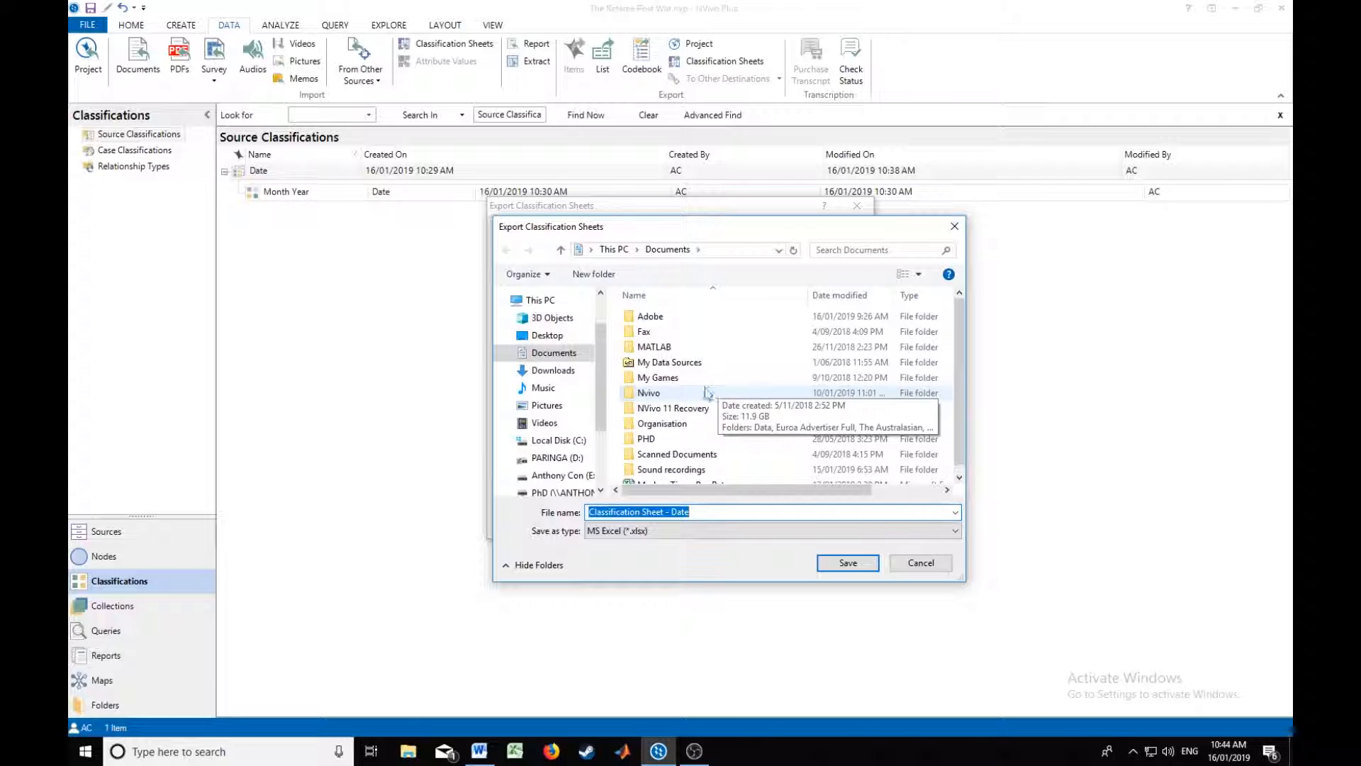
double_click(698, 391)
double_click(659, 362)
double_click(675, 320)
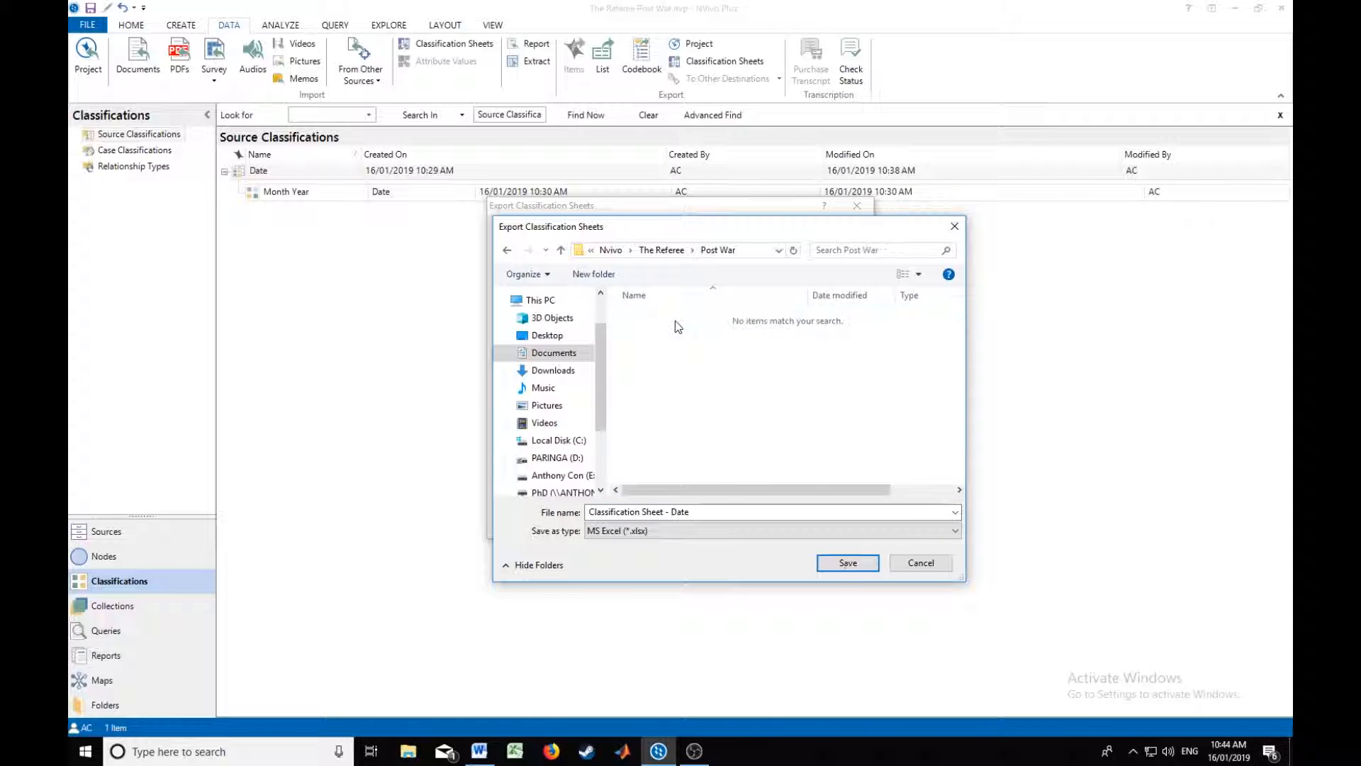
left_click(863, 563)
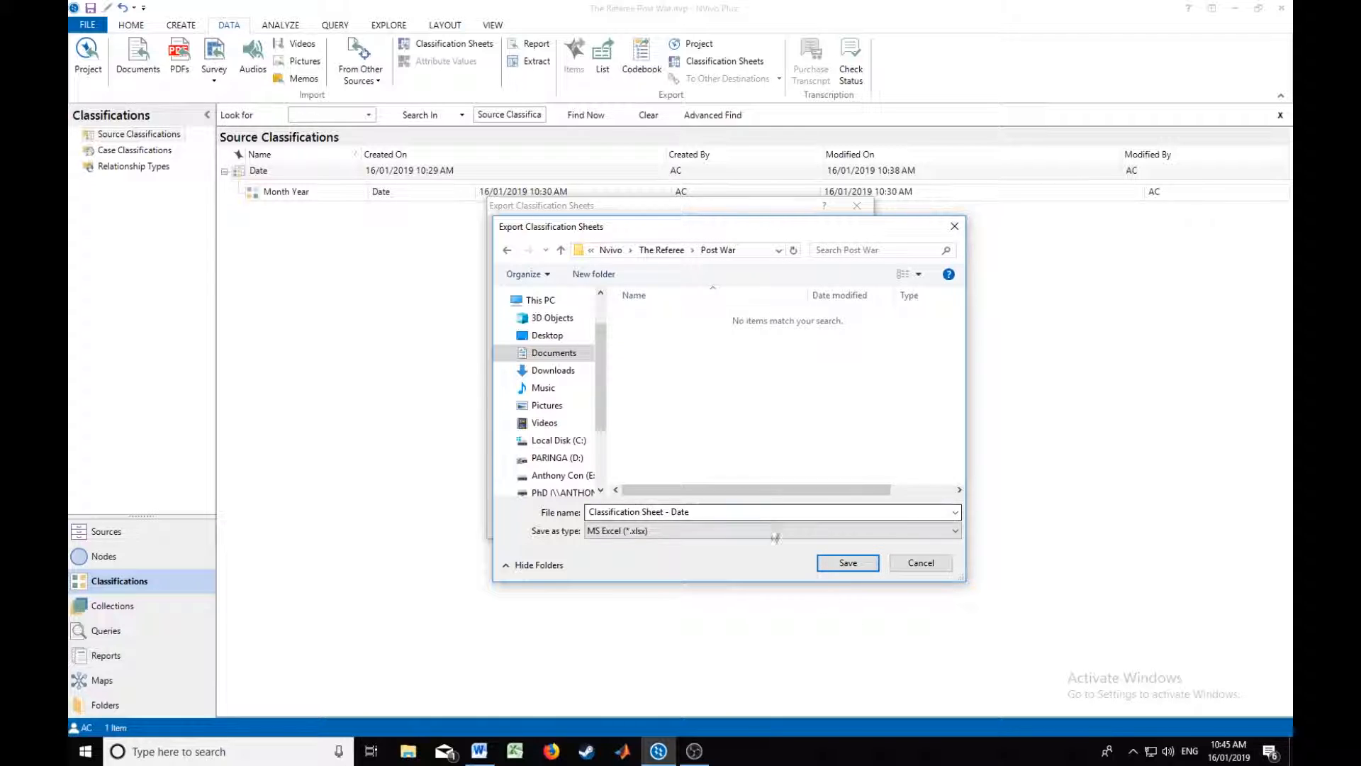
left_click(869, 567)
Step: Set the export's item name format to Name and export the classification sheet
left_click(656, 272)
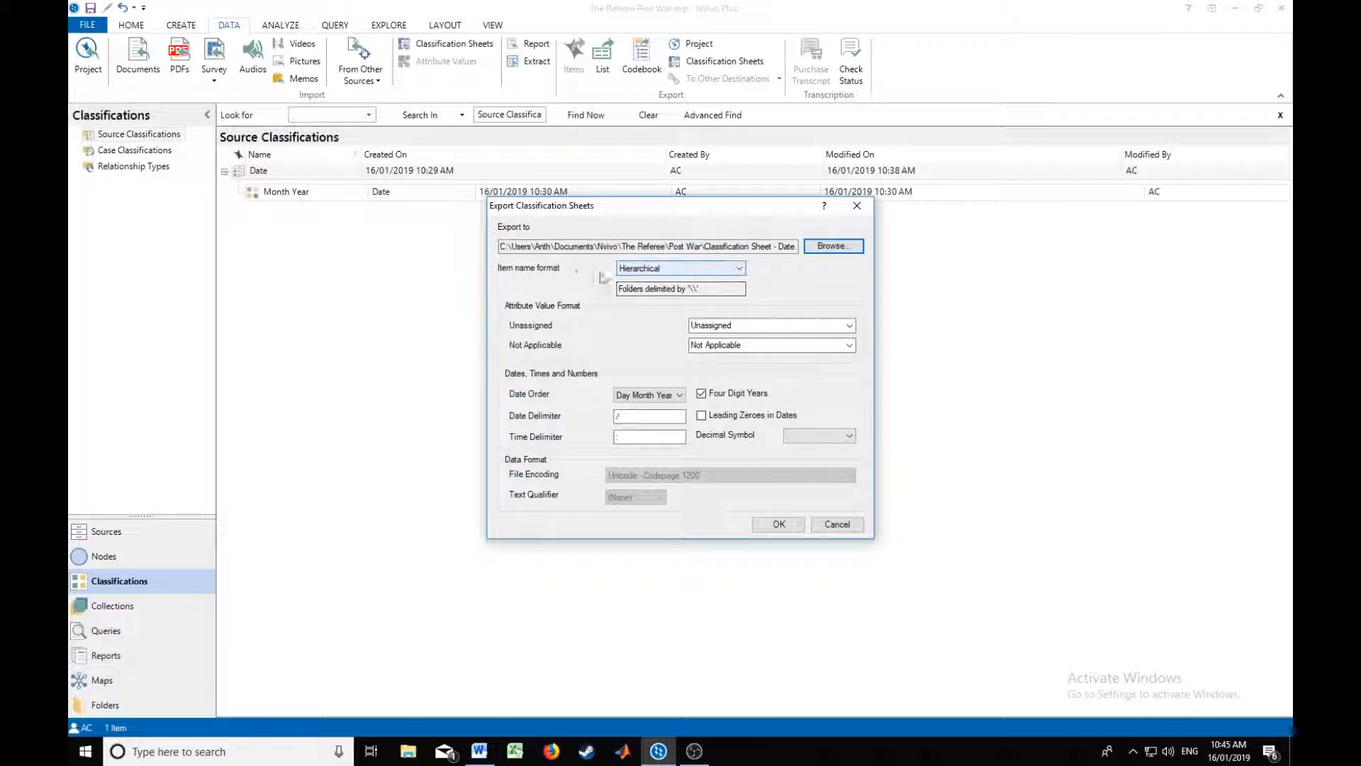
left_click(651, 285)
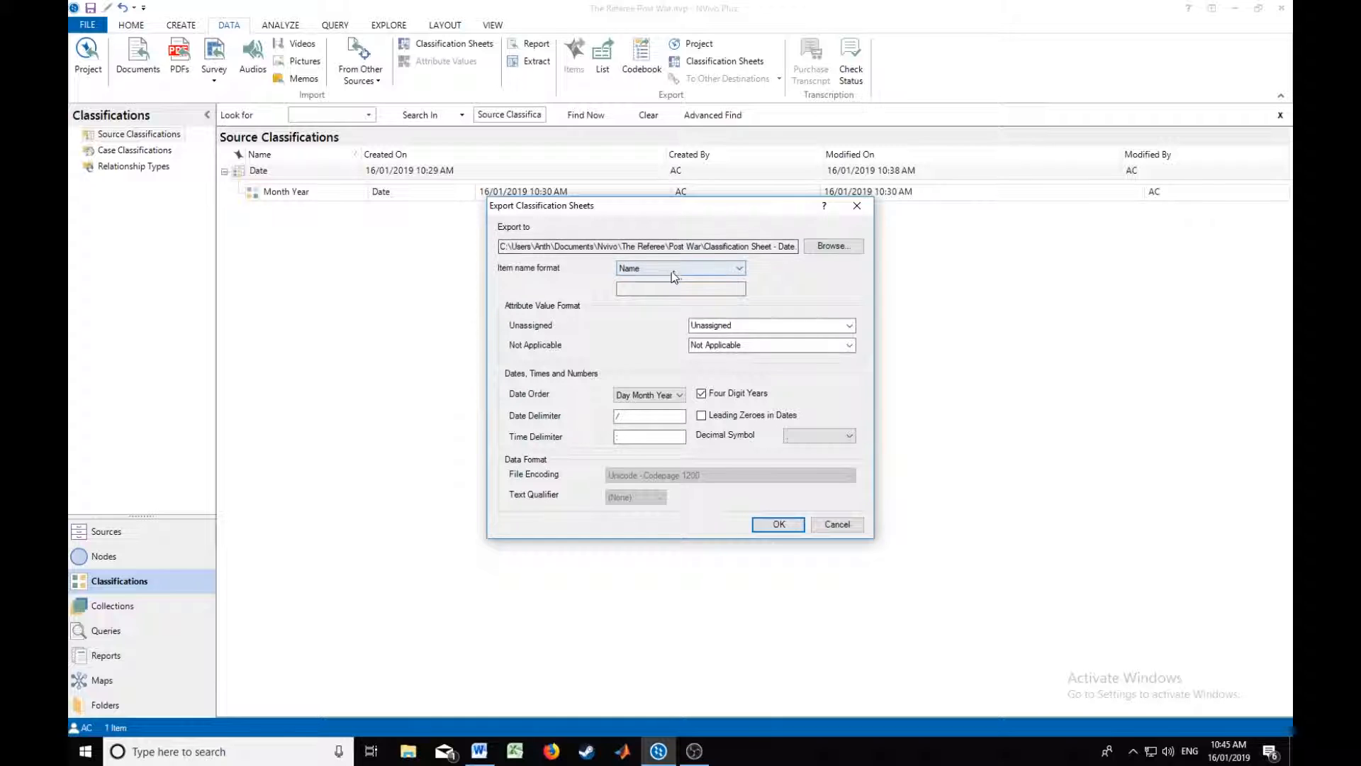
left_click(787, 526)
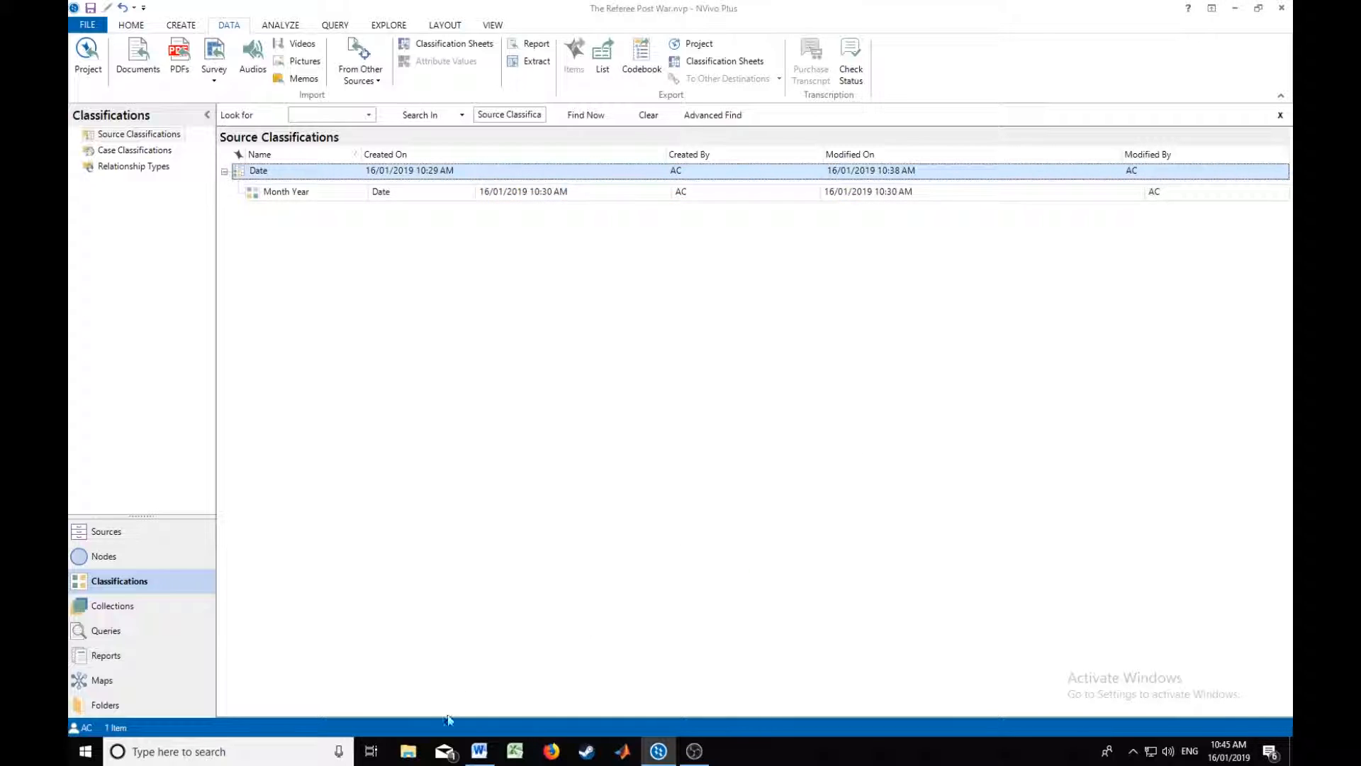
Step: Open the exported Classification Sheet - Date workbook from Documents in Excel and maximize its window
left_click(409, 751)
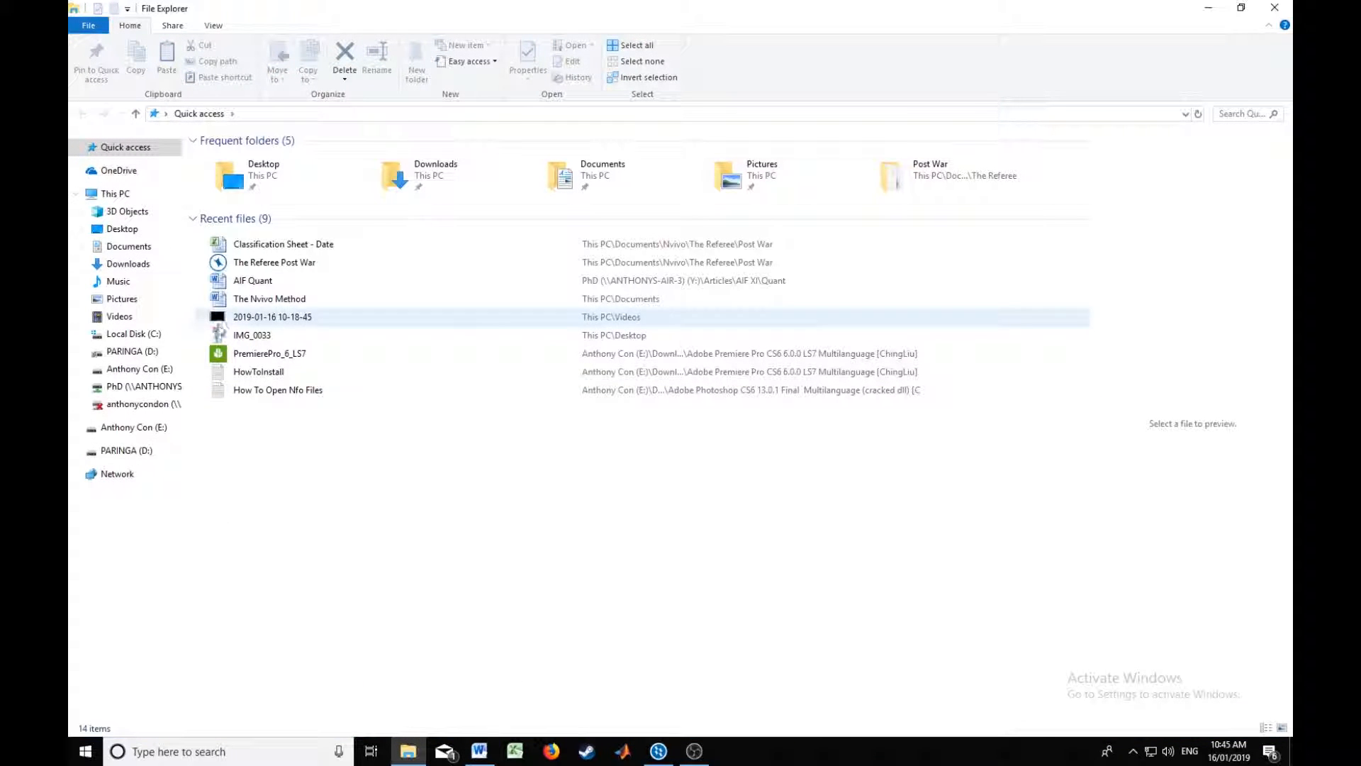
left_click(129, 246)
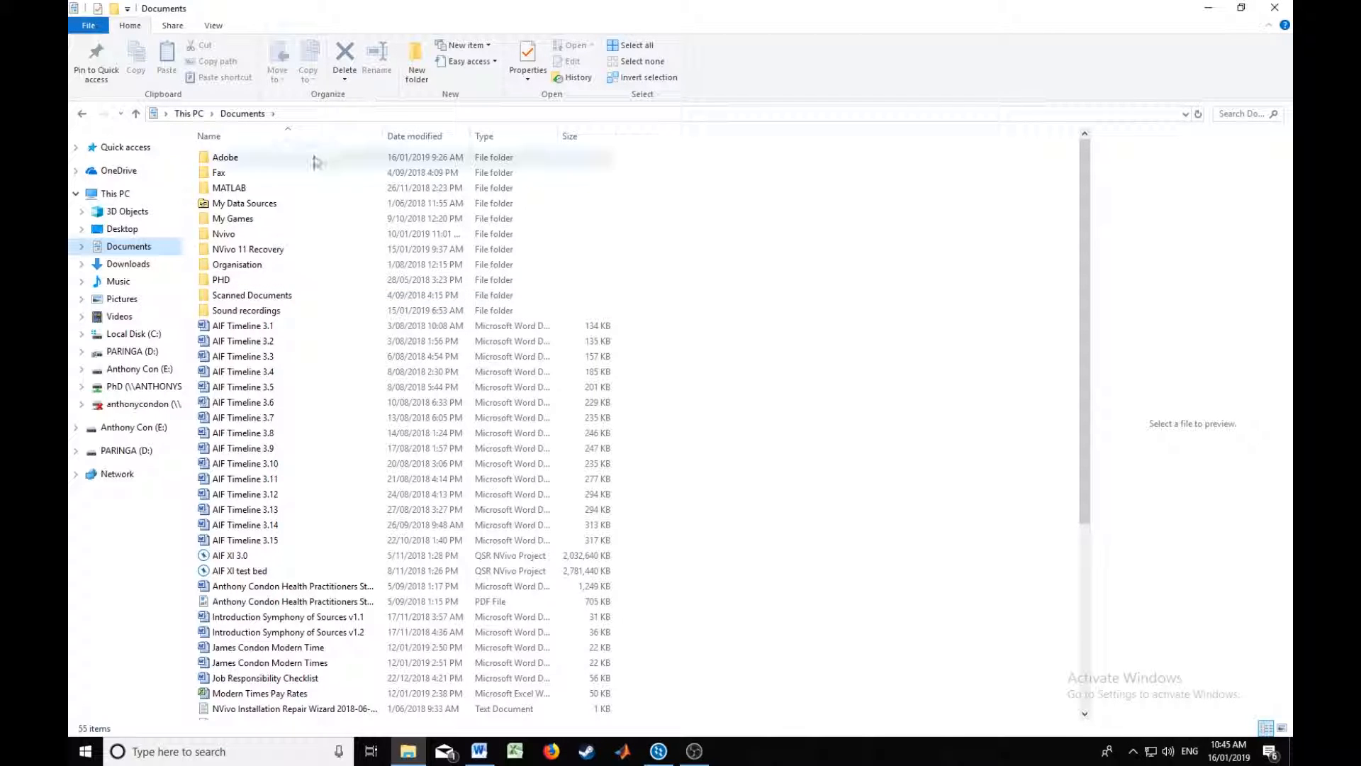
left_click_drag(473, 14, 480, 18)
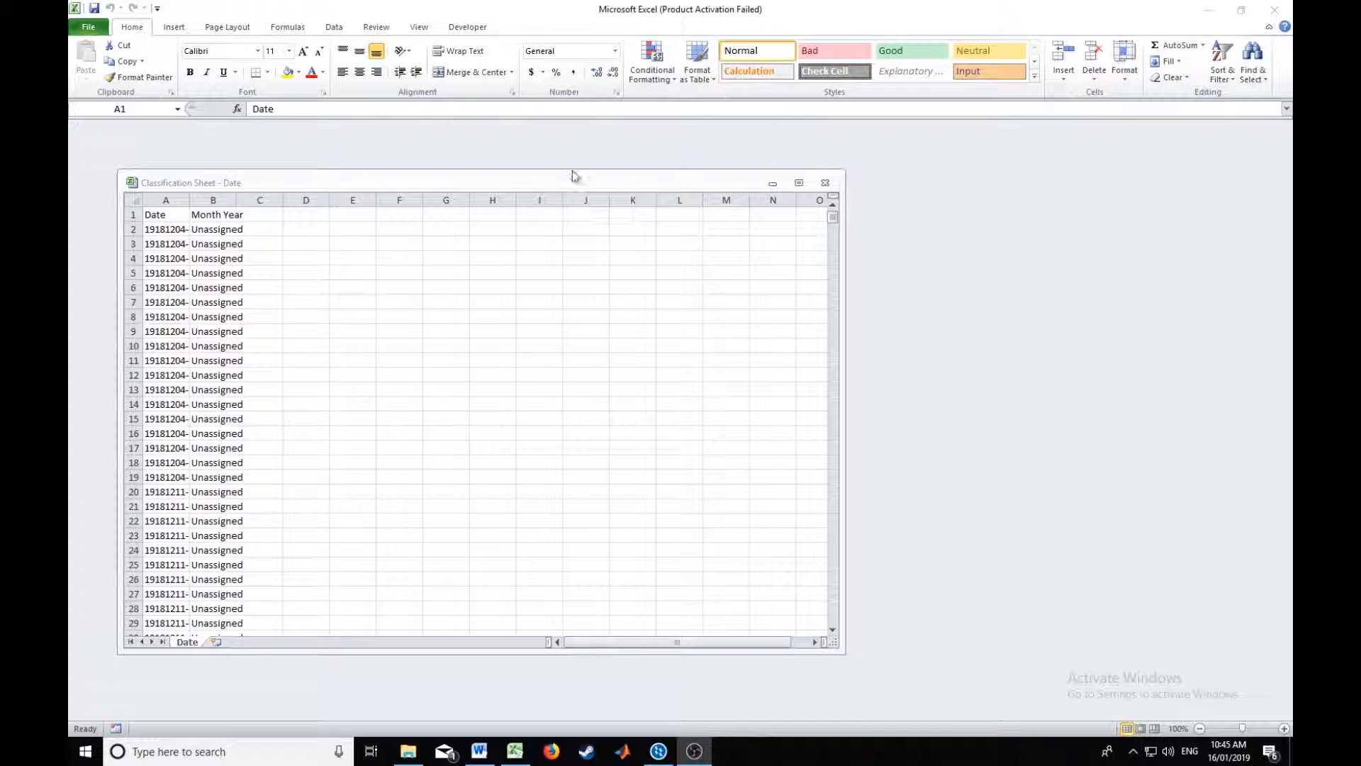
left_click(887, 160)
left_click(800, 182)
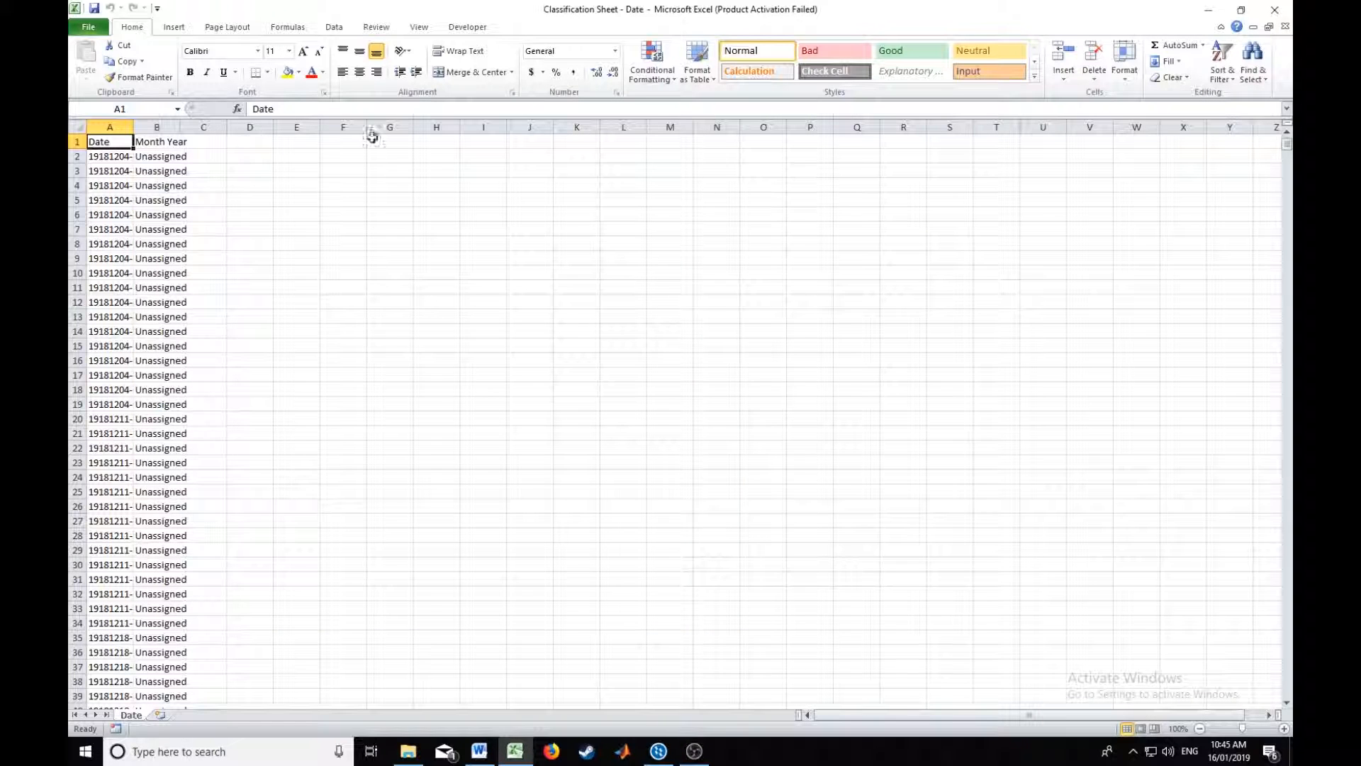
Step: Enter 01/12/1918 as the Month Year value of the first December 1918 source in B2
left_click(162, 156)
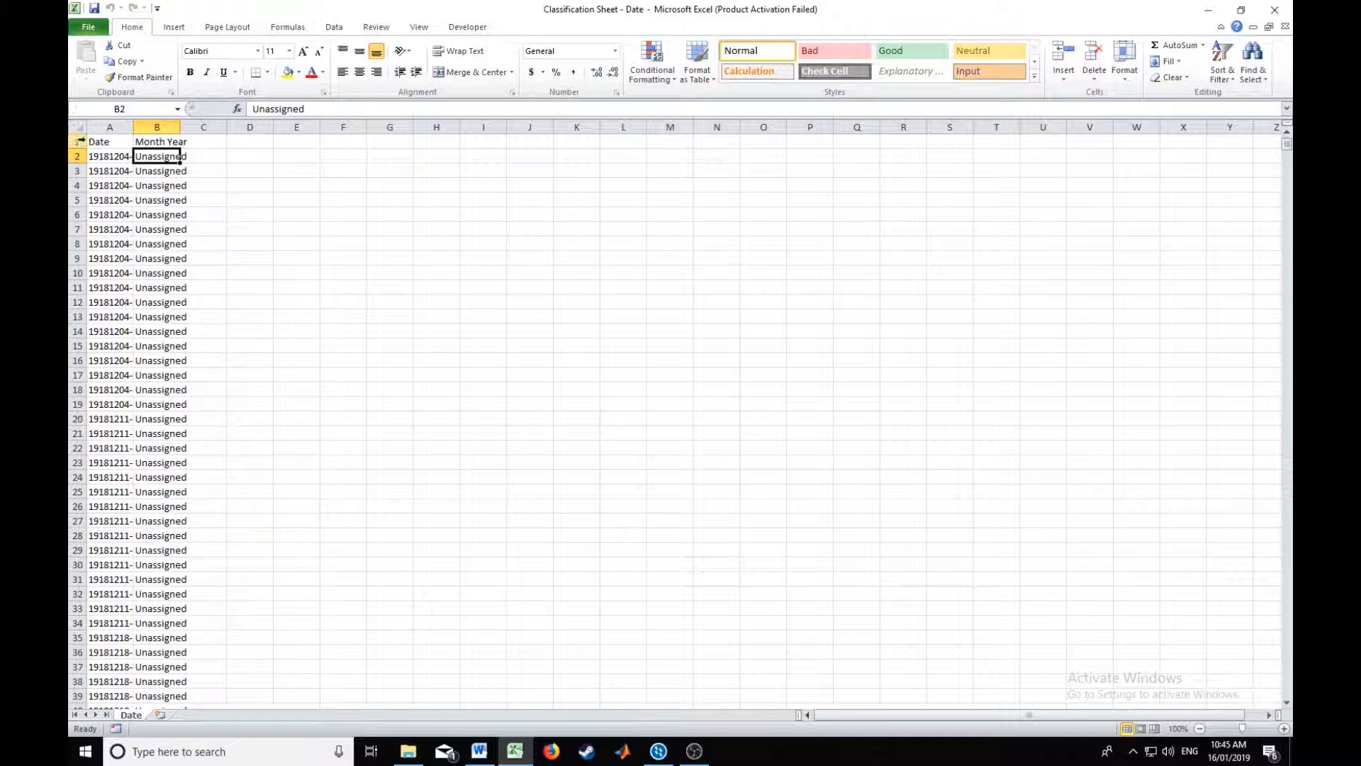
left_click(101, 158)
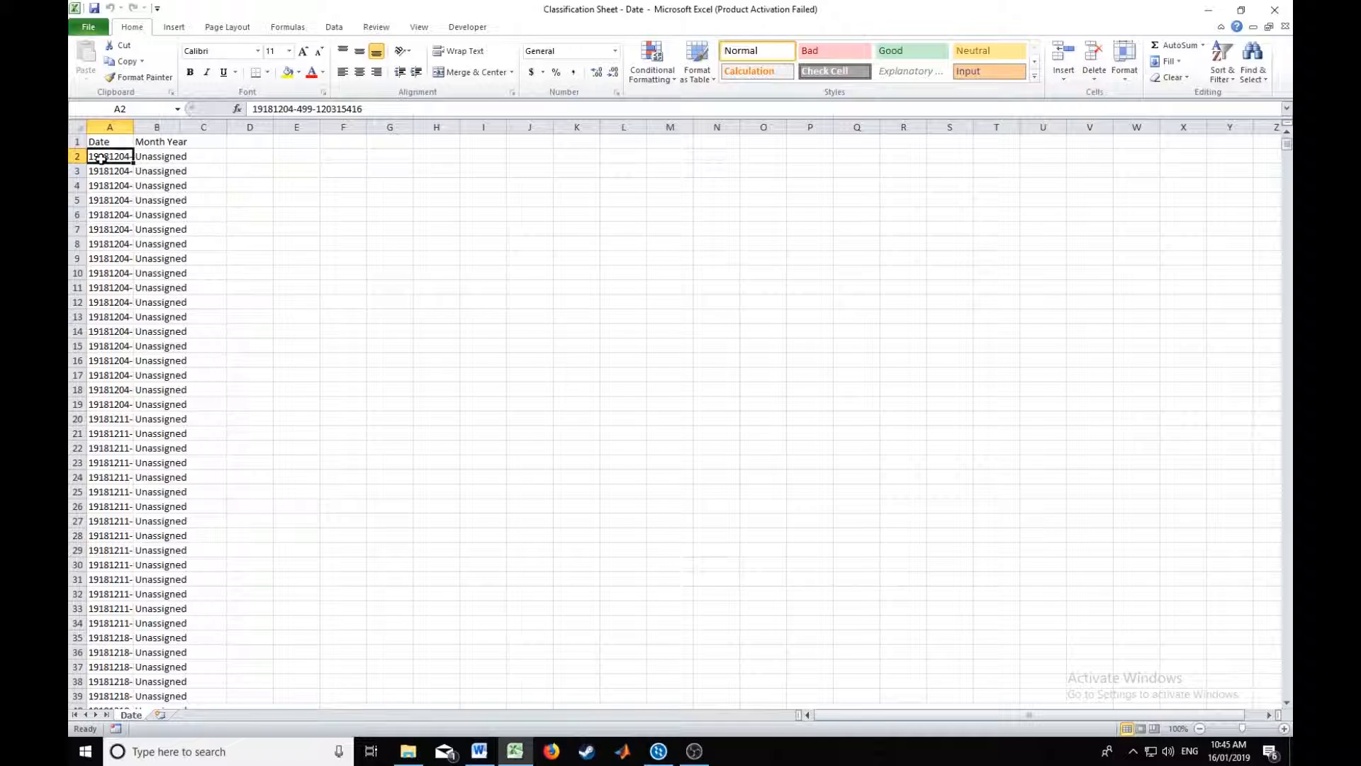
left_click(178, 156)
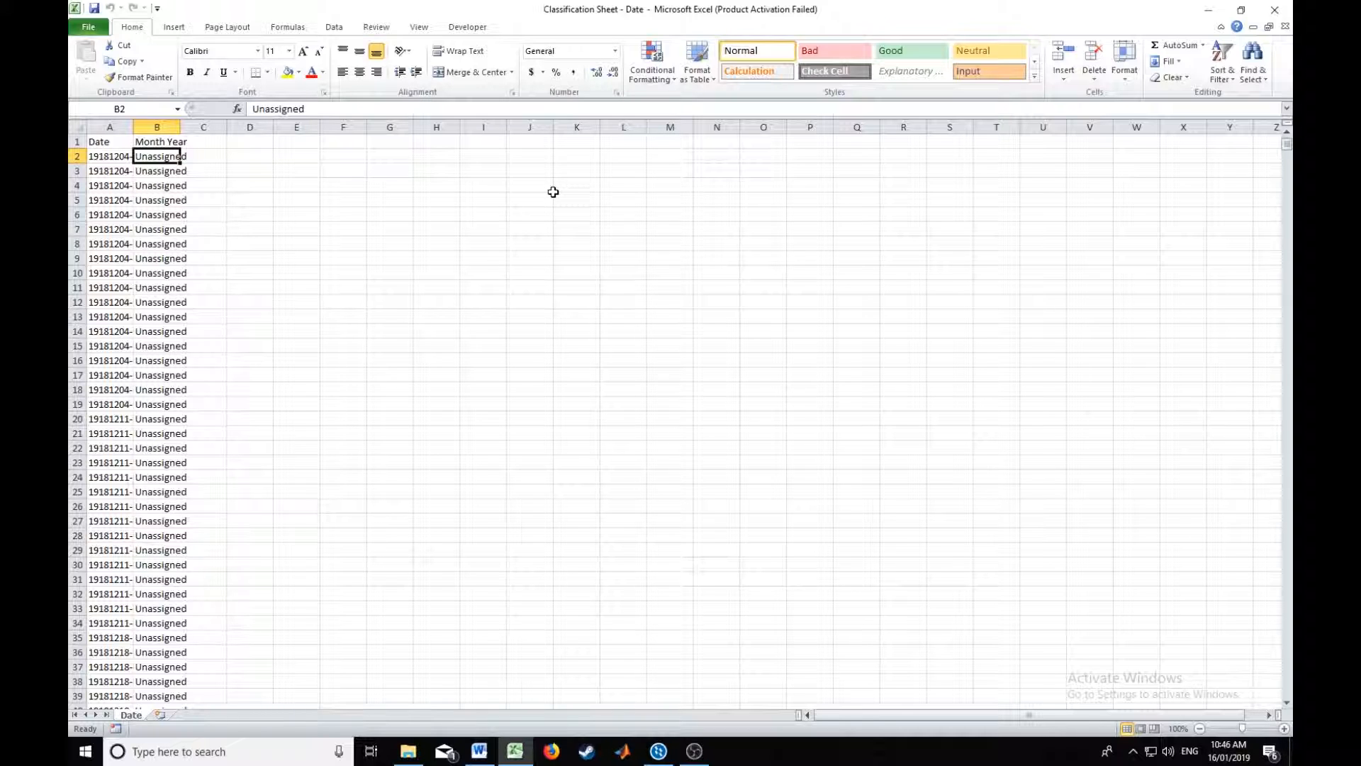
type("01/12/1918")
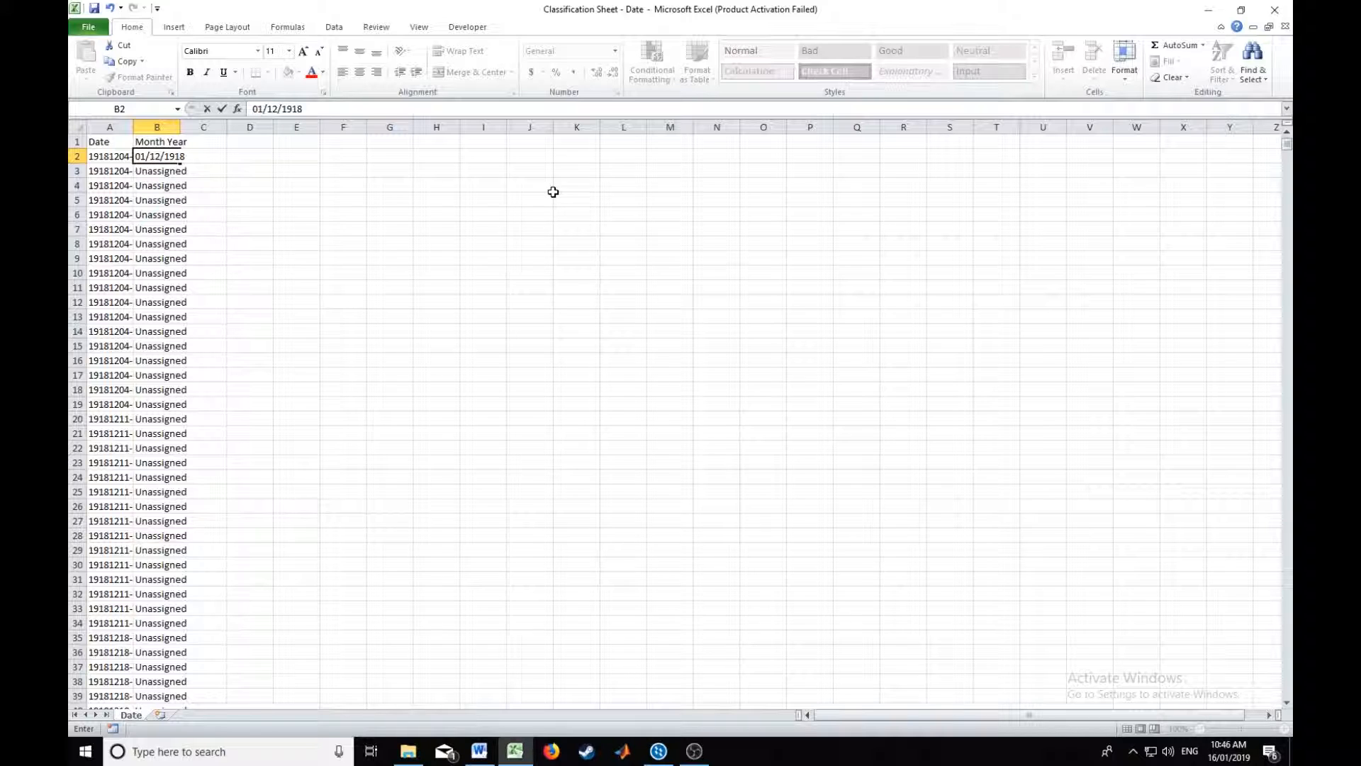
Step: Enter the 01/01 date for January 1919 as the Month Year value of the first 19190101 source in B71
key("Page_Down")
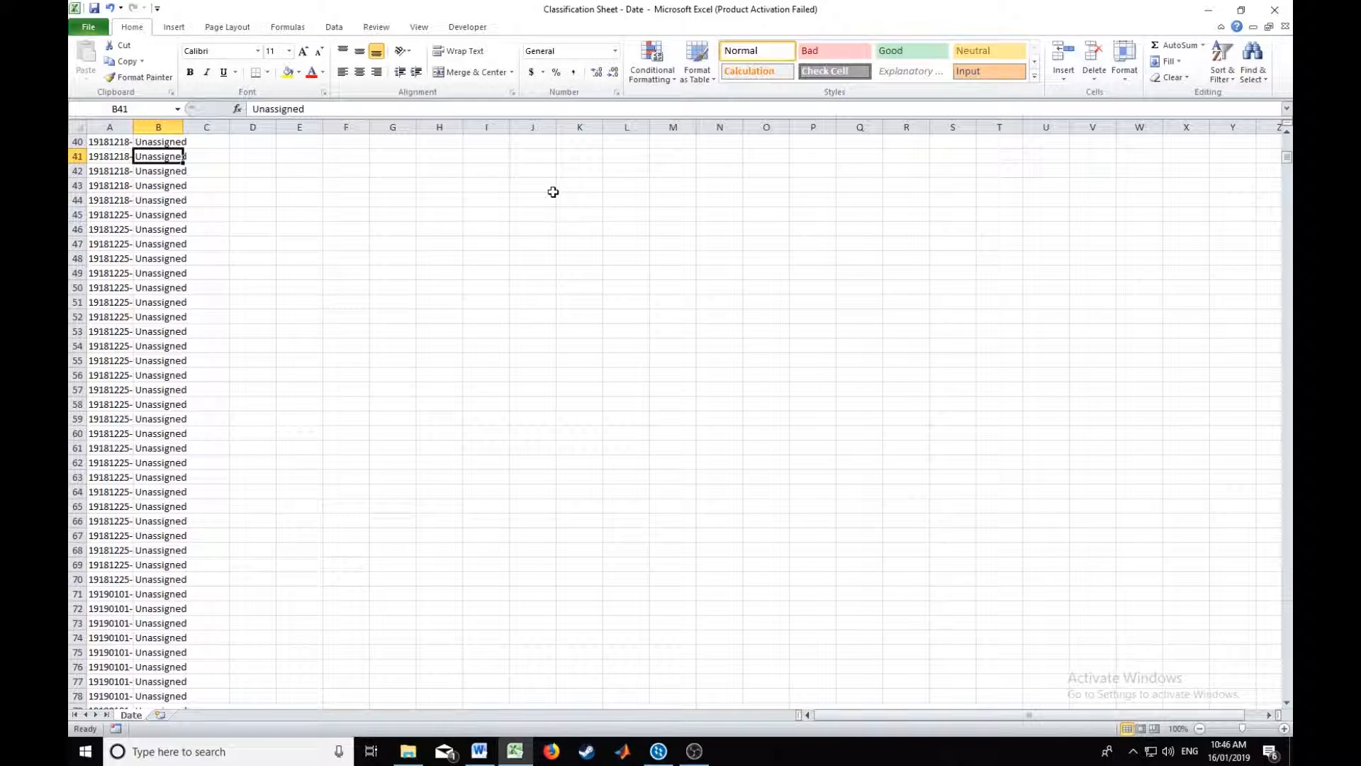
key("Down")
key("Down")
key("Down")
key("Down")
key("Down")
key("Down")
key("Down")
key("Down")
key("Down")
key("Down")
key("Down")
key("Down")
key("Down")
key("Down")
key("Down")
key("Down")
key("Down")
key("Down")
key("Down")
key("Down")
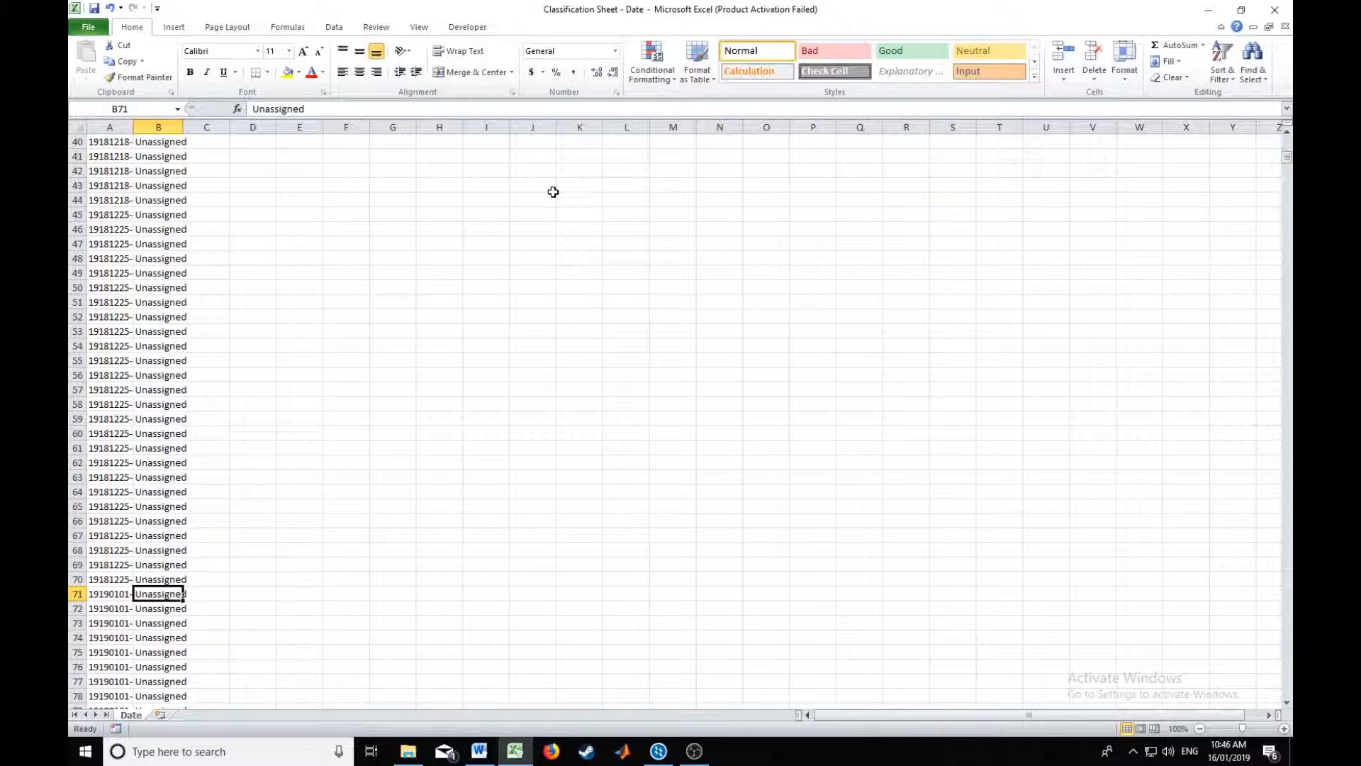
type("191")
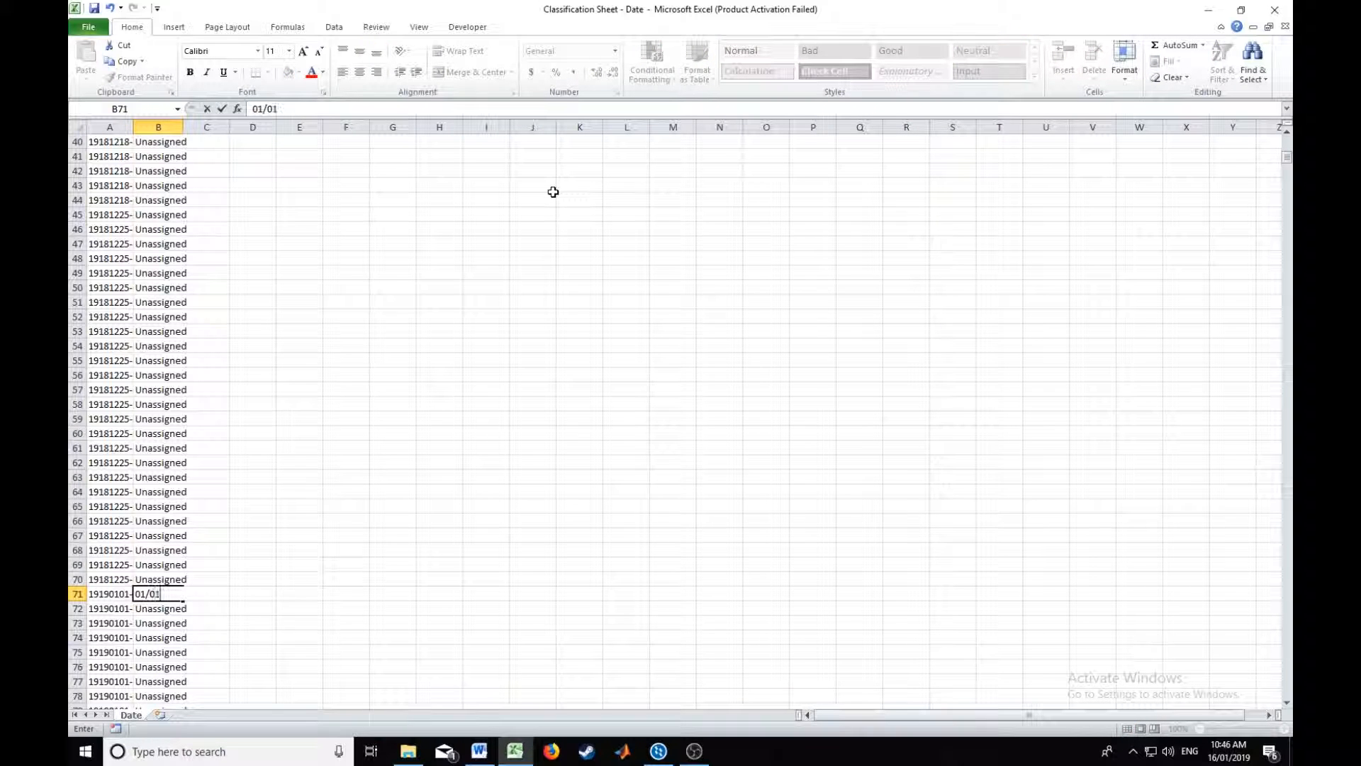
Step: Enter 01/02/1919 as the Month Year value of the first February 1919 source
key("Down")
key("Down")
key("Down")
key("Down")
key("Down")
key("Down")
key("Down")
key("Down")
key("Down")
key("Down")
key("Down")
key("Down")
key("Down")
key("Down")
key("Down")
key("Down")
key("Down")
key("Down")
key("Down")
key("Down")
type("01/02/1919")
Step: Move down the Month Year column to locate the first March 1919 source, whose name starts with 19190305
key("Down")
key("Down")
key("Down")
key("Down")
key("Down")
key("Down")
key("Down")
key("Down")
key("Down")
key("Down")
key("Down")
key("Down")
key("Down")
key("Down")
key("Down")
key("Down")
key("Down")
key("Down")
key("Down")
key("Down")
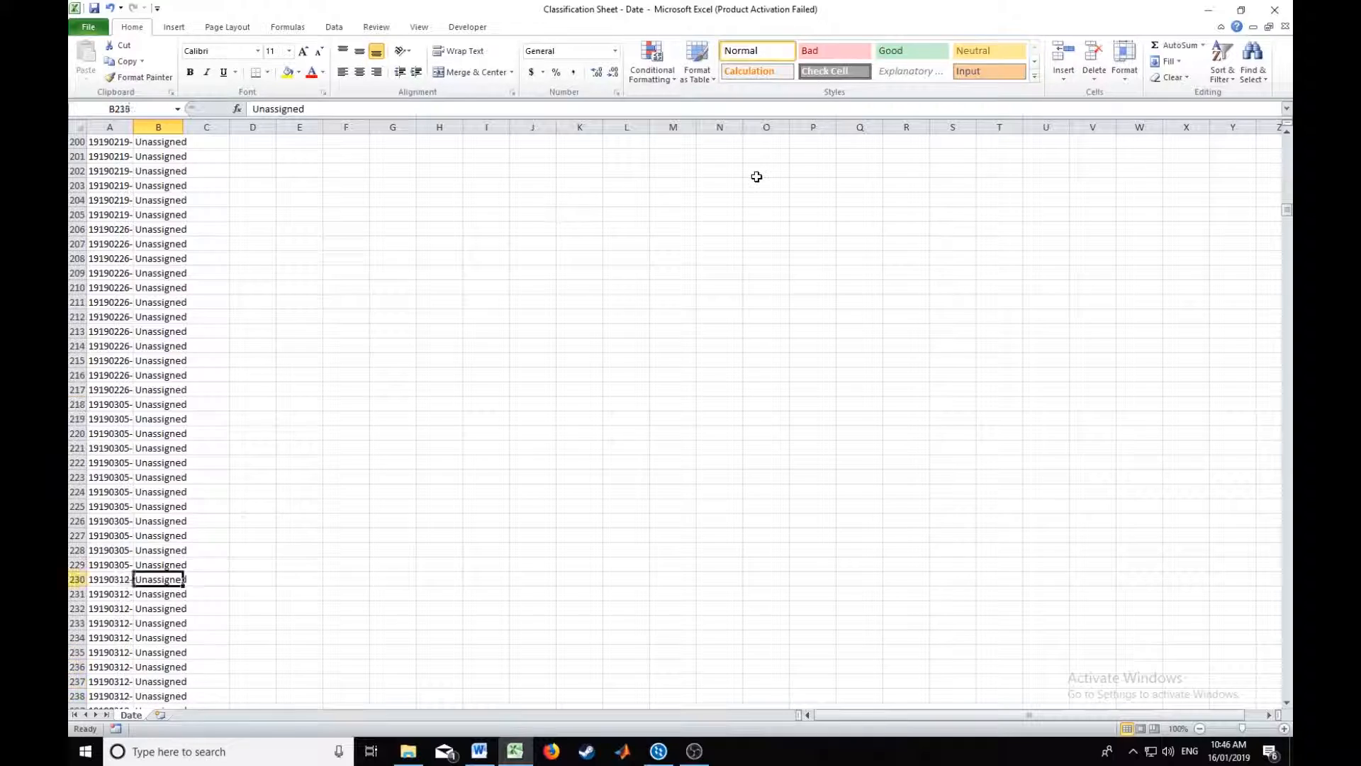
Step: Enter 01/03/1919 as the Month Year value of the first March 1919 source, whose name starts with 19190305
type("01/03/1919")
key("Down")
Step: Enter 01/04/1919 as the Month Year value of the first April 1919 source
key("Down")
key("Down")
key("Down")
key("Down")
key("Down")
key("Down")
key("Down")
key("Down")
key("Down")
key("Down")
key("Down")
key("Down")
key("Down")
key("Down")
key("Down")
key("Down")
key("Down")
key("Down")
key("Down")
type("01/04/1919")
key("Down")
Step: Enter 01/05/1919 as the Month Year value of the first May 1919 source
key("Down")
key("Down")
key("Down")
key("Down")
key("Down")
key("Down")
key("Down")
key("Down")
key("Down")
key("Down")
key("Down")
key("Down")
key("Down")
key("Down")
key("Down")
key("Down")
key("Down")
key("Down")
key("Down")
type("01/05/1919")
key("Down")
Step: Enter 01/06/1919 as the Month Year value of the first June 1919 source
key("Down")
key("Down")
key("Down")
key("Down")
key("Down")
key("Down")
key("Down")
key("Down")
key("Down")
key("Down")
key("Down")
key("Down")
key("Down")
key("Down")
key("Down")
key("Down")
key("Down")
key("Down")
key("Down")
type("01/06/1919")
key("Down")
Step: Enter 01/07/1919 as the Month Year value of the first July 1919 source
key("Down")
key("Down")
key("Down")
key("Down")
key("Down")
key("Down")
key("Down")
key("Down")
key("Down")
key("Down")
key("Down")
key("Down")
key("Down")
key("Down")
key("Down")
key("Down")
key("Down")
key("Down")
key("Down")
type("01/07/1919")
key("Down")
Step: Enter 01/08/1919 as the Month Year value of the first August 1919 source
key("Down")
key("Down")
key("Down")
key("Down")
key("Down")
key("Down")
key("Down")
key("Down")
key("Down")
key("Down")
key("Down")
key("Down")
key("Down")
key("Down")
key("Down")
key("Down")
key("Down")
key("Down")
key("Down")
type("01/08/1919")
key("Down")
Step: Enter 01/09/1919 as the Month Year value of the first September 1919 source
key("Down")
key("Down")
key("Down")
key("Down")
key("Down")
key("Down")
key("Down")
key("Down")
key("Down")
key("Down")
key("Down")
key("Down")
key("Down")
key("Down")
key("Down")
key("Down")
key("Down")
key("Down")
key("Down")
type("01/09/1919")
key("Down")
Step: Enter 01/12/1919 as the Month Year value of the first December 1919 source
key("Down")
key("Down")
key("Down")
key("Down")
key("Down")
key("Down")
key("Down")
key("Down")
key("Down")
key("Down")
key("Down")
key("Down")
key("Down")
key("Down")
key("Down")
key("Down")
key("Down")
key("Down")
key("Down")
type("01/12/1919")
key("Down")
Step: Enter 01/01/1920 as the Month Year value of the first January 1920 source
key("Down")
key("Down")
key("Down")
key("Down")
key("Down")
key("Down")
key("Down")
key("Down")
key("Down")
key("Down")
key("Down")
key("Down")
key("Down")
key("Down")
key("Down")
key("Down")
key("Down")
key("Down")
key("Down")
type("01/01/1920")
key("Down")
Step: Move down the Month Year column to locate the first February 1920 source, whose name starts with 19200204
key("Down")
key("Down")
key("Down")
key("Down")
key("Down")
key("Down")
key("Down")
key("Down")
key("Down")
key("Down")
key("Down")
key("Down")
key("Down")
key("Down")
key("Down")
key("Down")
key("Down")
key("Down")
key("Down")
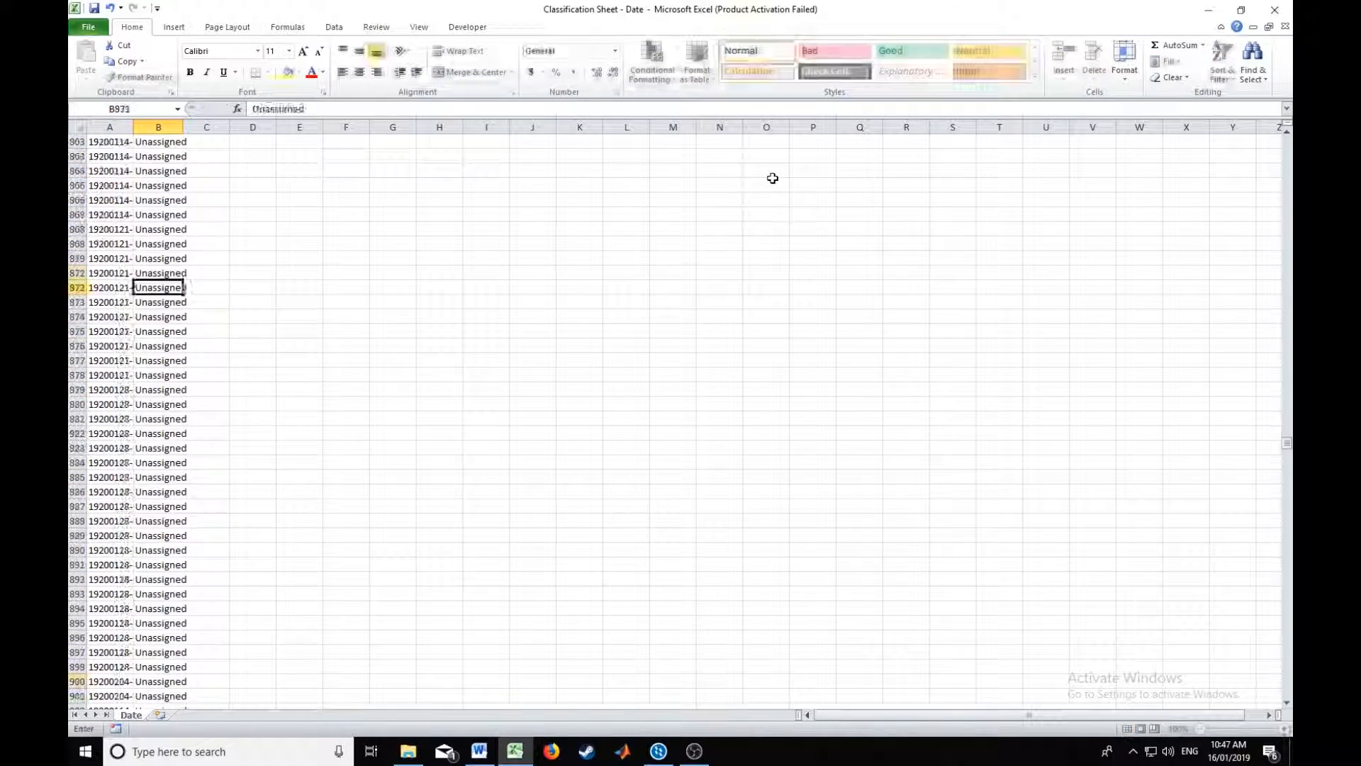
Step: Enter 01/02/1920, 01/03/1920 and 01/05/1920 as the Month Year values of the first February, March and May 1920 sources respectively
type("01/02/1920")
key("Down")
key("Down")
key("Down")
key("Down")
key("Down")
key("Down")
key("Down")
key("Down")
key("Down")
key("Down")
key("Down")
key("Down")
key("Down")
key("Down")
key("Down")
key("Down")
key("Down")
key("Down")
key("Down")
key("Down")
type("01/03/192001/05/1920")
Step: Enter 01/06/1920 as the Month Year value of the first June 1920 source
key("Down")
key("Down")
key("Down")
key("Down")
key("Down")
key("Down")
key("Down")
key("Down")
key("Down")
key("Down")
key("Down")
key("Down")
key("Down")
key("Down")
key("Down")
key("Down")
key("Down")
key("Down")
key("Down")
key("Down")
type("01/06/1920")
Step: Enter 01/07/1920 as the Month Year value of the first July 1920 source
key("Down")
key("Down")
key("Down")
key("Down")
key("Down")
key("Down")
key("Down")
key("Down")
key("Down")
key("Down")
key("Down")
key("Down")
key("Down")
key("Down")
key("Down")
key("Down")
key("Down")
key("Down")
key("Down")
key("Down")
type("01/07/1920")
Step: Enter 01/08/1920 as the Month Year value of the first August 1920 source
key("Down")
key("Down")
key("Down")
key("Down")
key("Down")
key("Down")
key("Down")
key("Down")
key("Down")
key("Down")
key("Down")
key("Down")
key("Down")
key("Down")
key("Down")
key("Down")
key("Down")
key("Down")
key("Down")
key("Down")
type("01/08/1920")
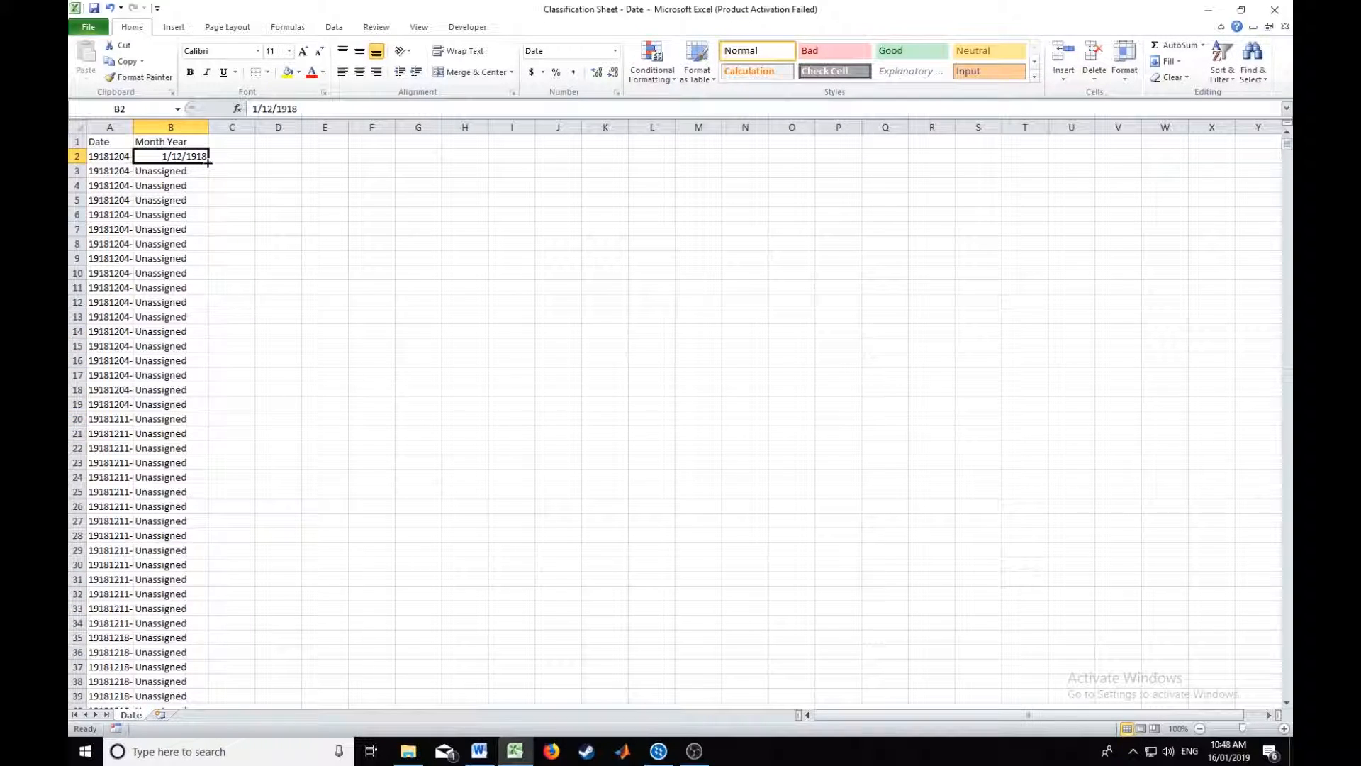
Step: Fill 1/12/1918 from B2 down to B70 for all December 1918 sources, copying the cell instead of filling a series
left_click_drag(208, 162, 205, 627)
left_click(217, 637)
left_click(225, 503)
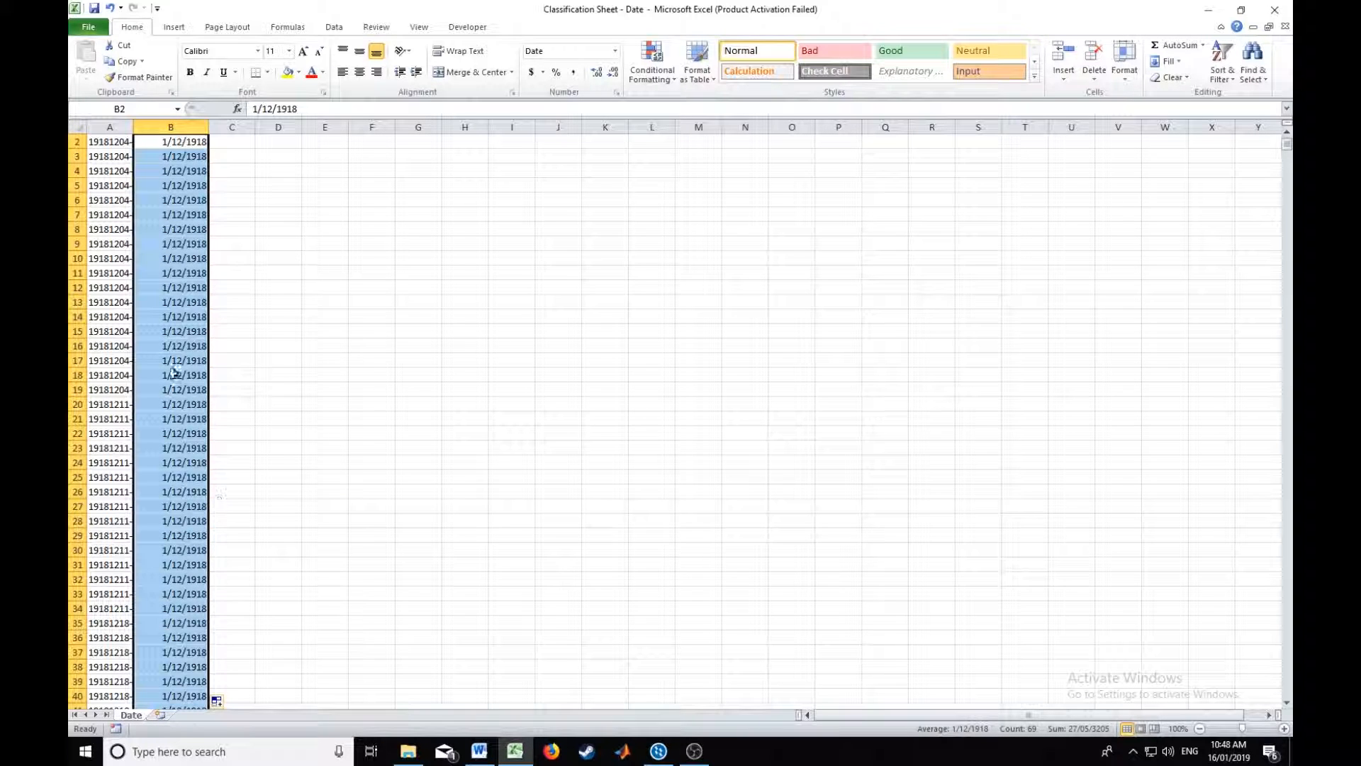
Step: Fill 1/01/1919 from B71 down to B158 for all January 1919 sources as copied cells
scroll(186, 496, "down", 17)
left_click(192, 406)
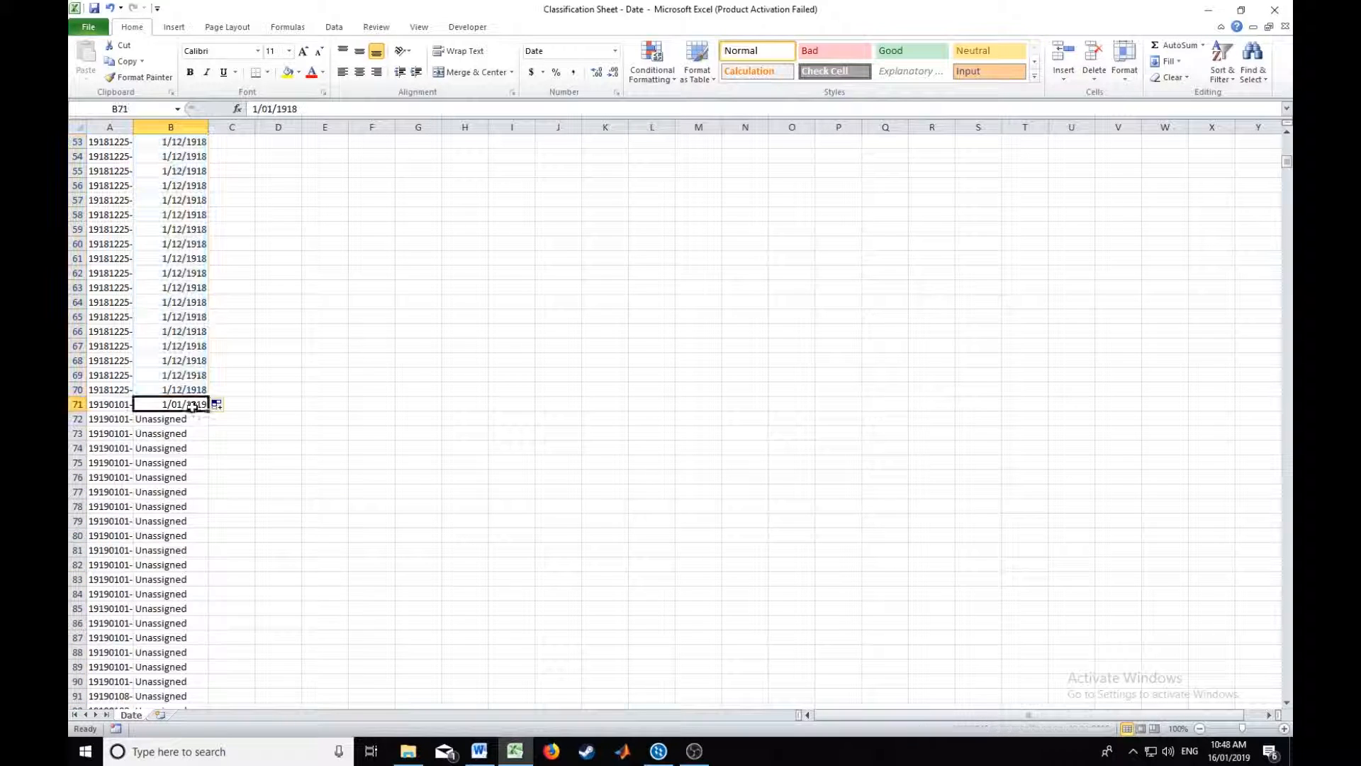
left_click_drag(207, 410, 203, 325)
left_click(217, 332)
left_click(245, 351)
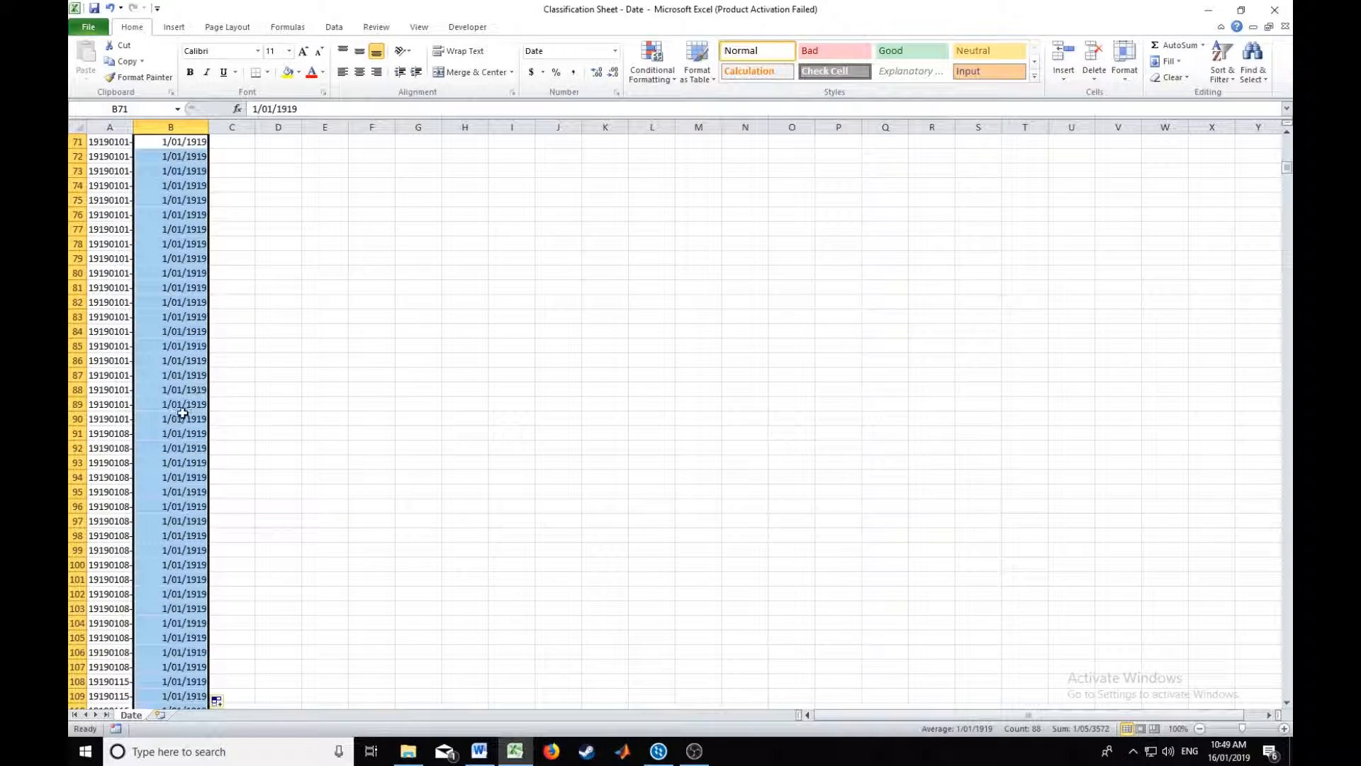
Step: Fill 1/02/1919 from B159 down to B217 for all February 1919 sources as copied cells
scroll(188, 425, "down", 11)
left_click(198, 200)
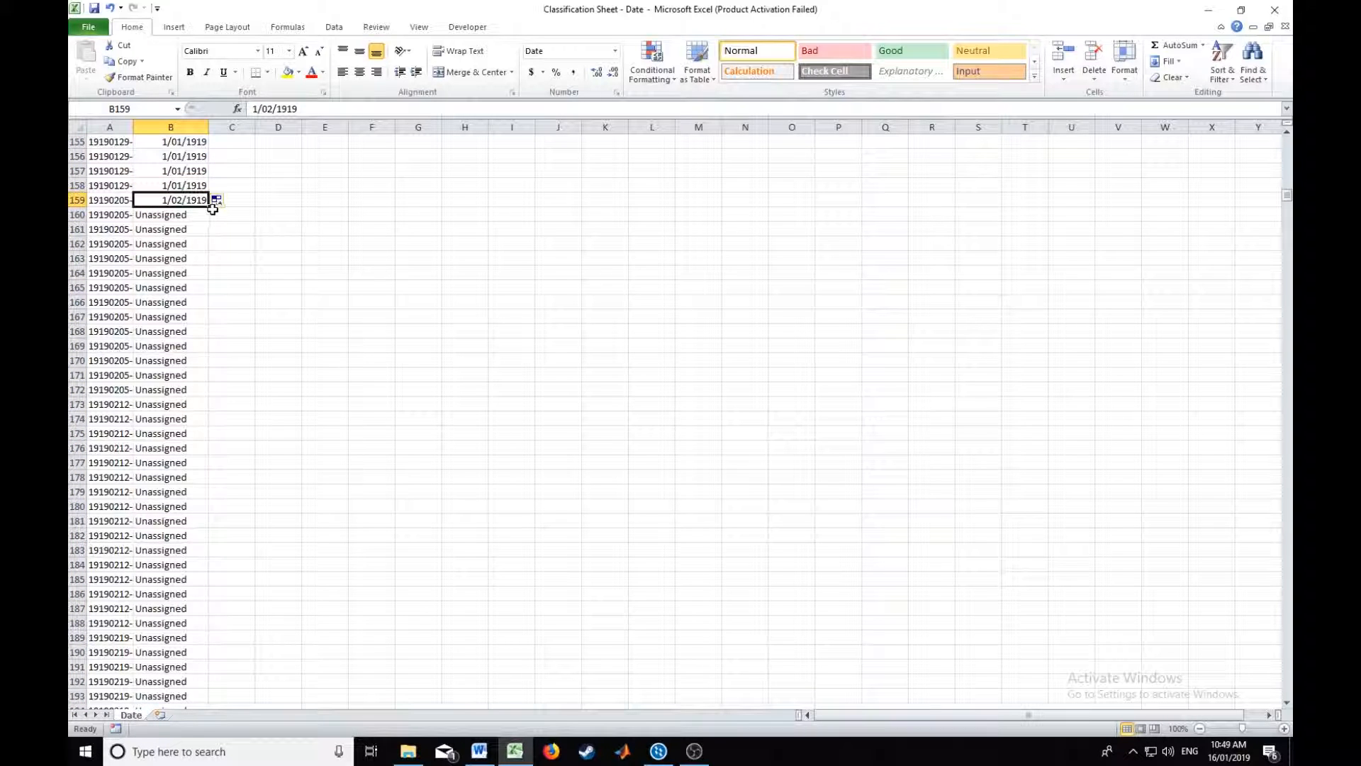
left_click(208, 207)
left_click_drag(207, 206, 207, 585)
left_click(220, 594)
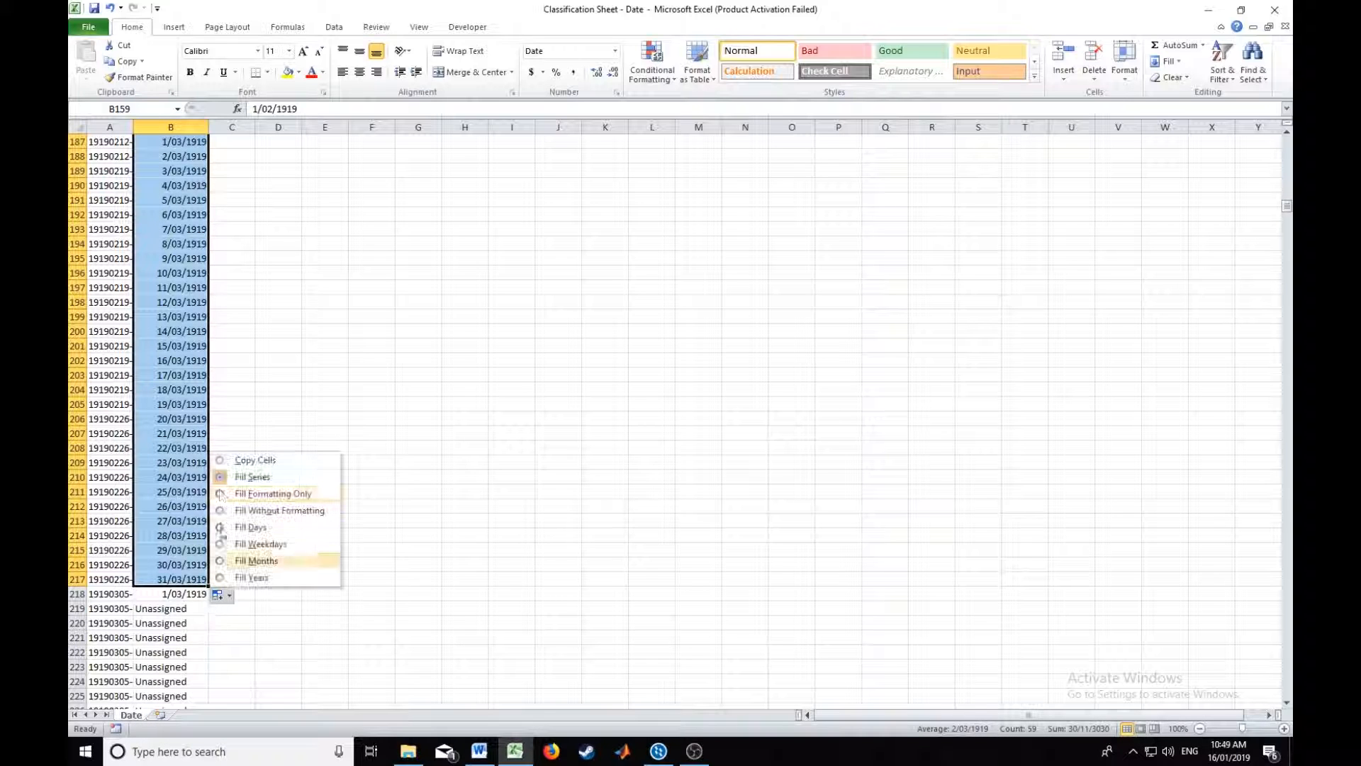
left_click(221, 461)
Step: Fill 1/03/1919 from B218 down to B262 for all March 1919 sources as copied cells
scroll(151, 567, "down", 10)
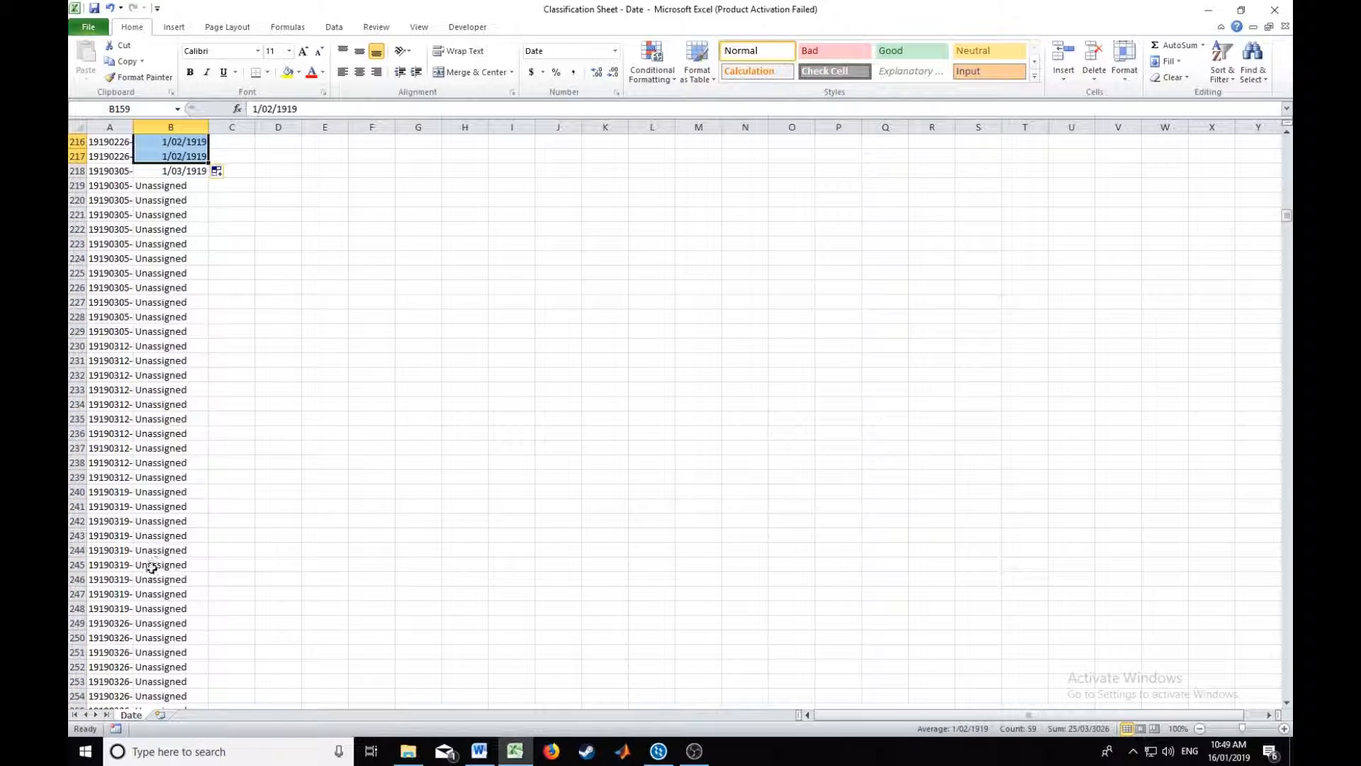
left_click(195, 171)
left_click_drag(207, 178, 216, 383)
left_click(220, 407)
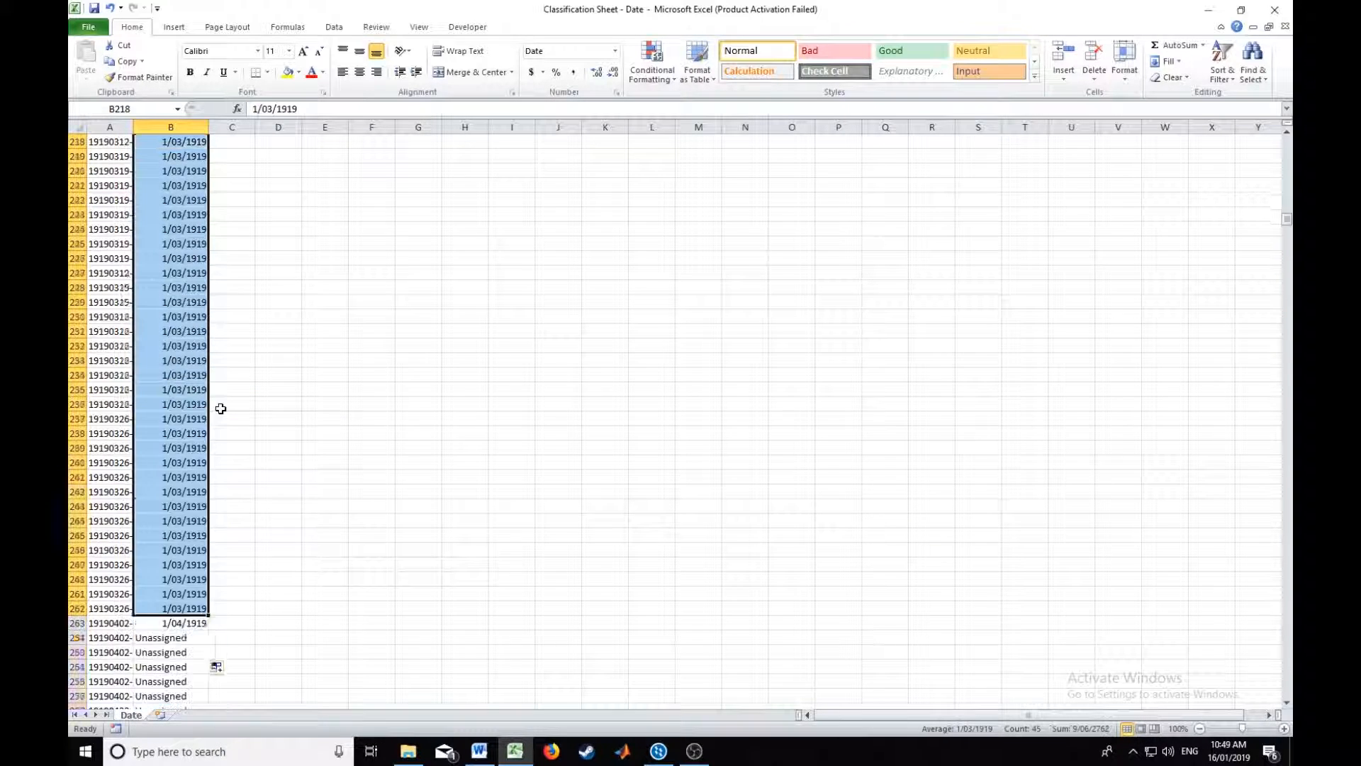
Step: Fill 1/04/1919 from B263 down to B328 for all April 1919 sources as copied cells
scroll(220, 409, "down", 12)
left_click(171, 228)
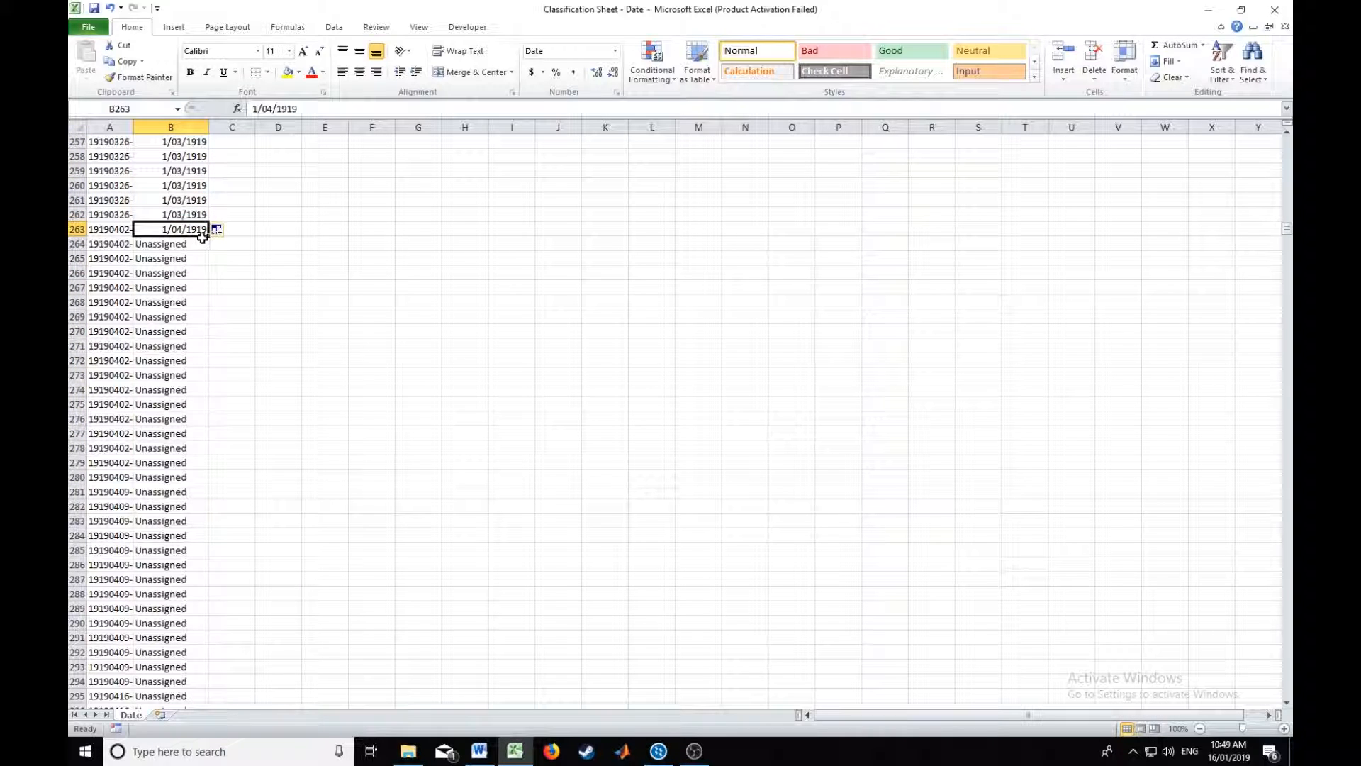
left_click_drag(209, 236, 204, 531)
left_click(217, 536)
left_click(219, 552)
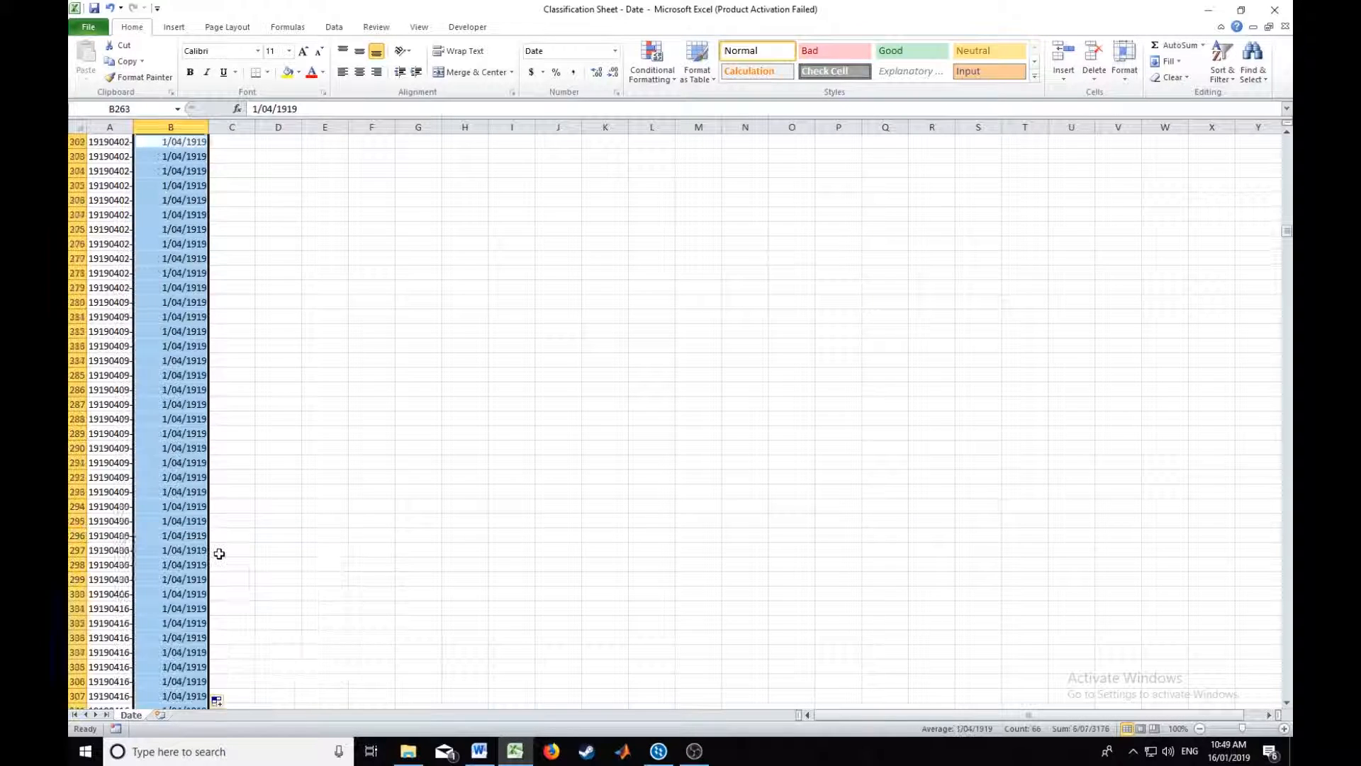
Step: Fill 1/05/1919 from B329 down to B398 for all May 1919 sources as copied cells
scroll(219, 539, "down", 14)
left_click(186, 186)
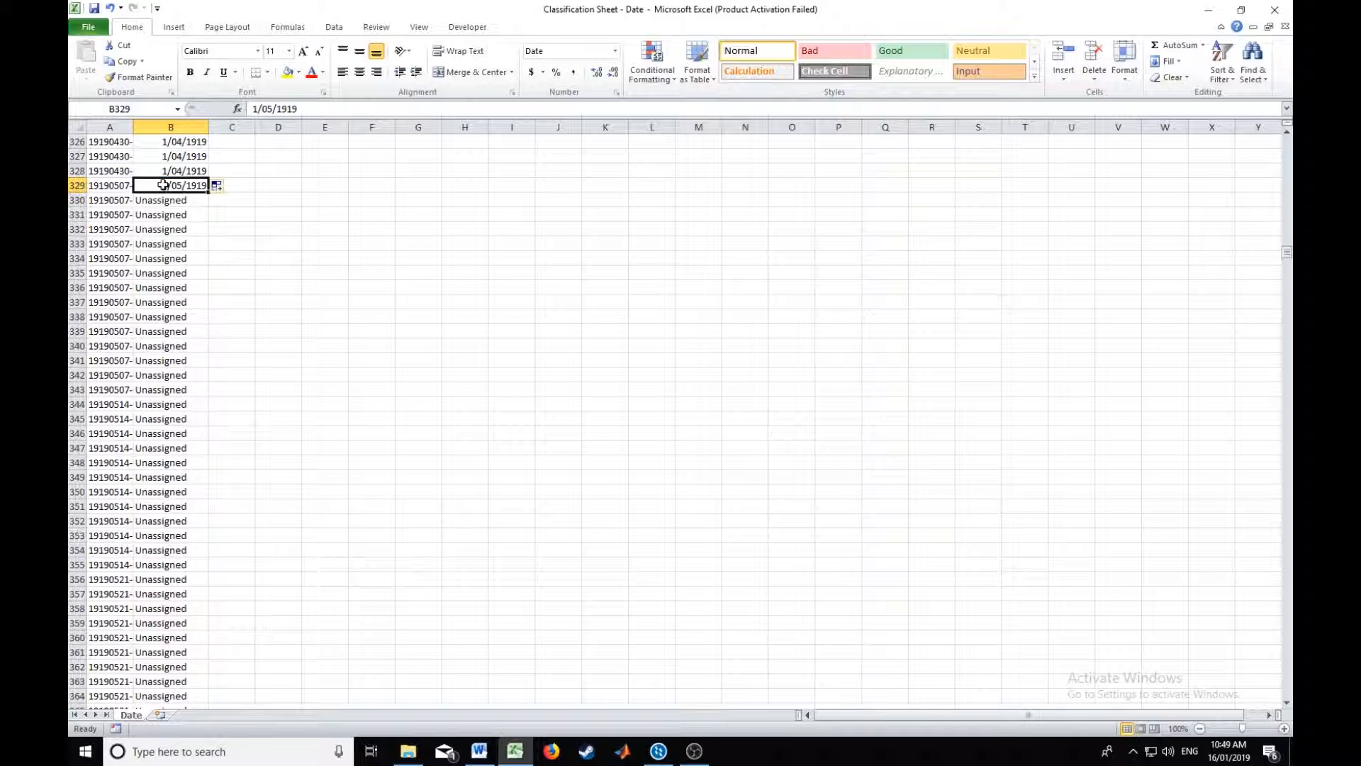
left_click_drag(208, 193, 211, 614)
left_click(218, 625)
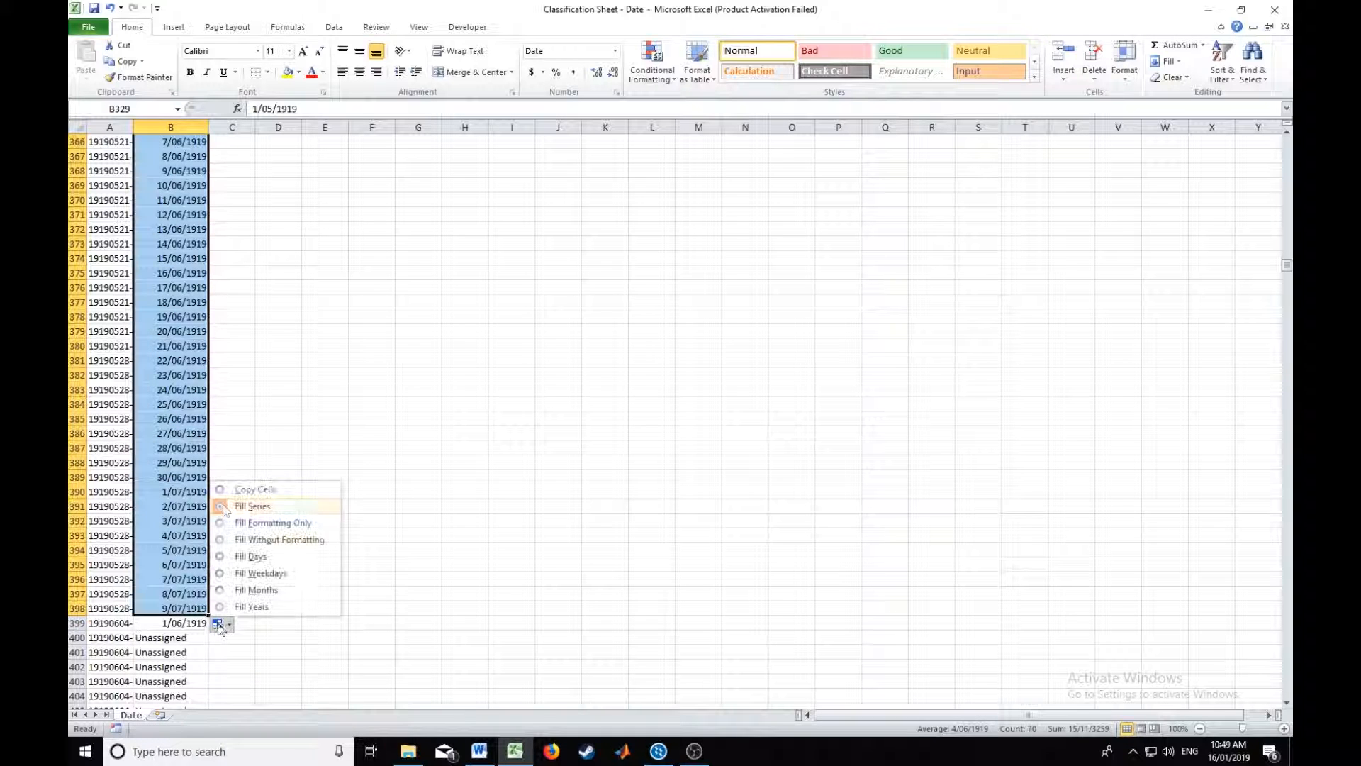
left_click(224, 489)
Step: Fill 1/06/1919 from B399 down to B478 for all June 1919 sources as copied cells
scroll(212, 497, "down", 10)
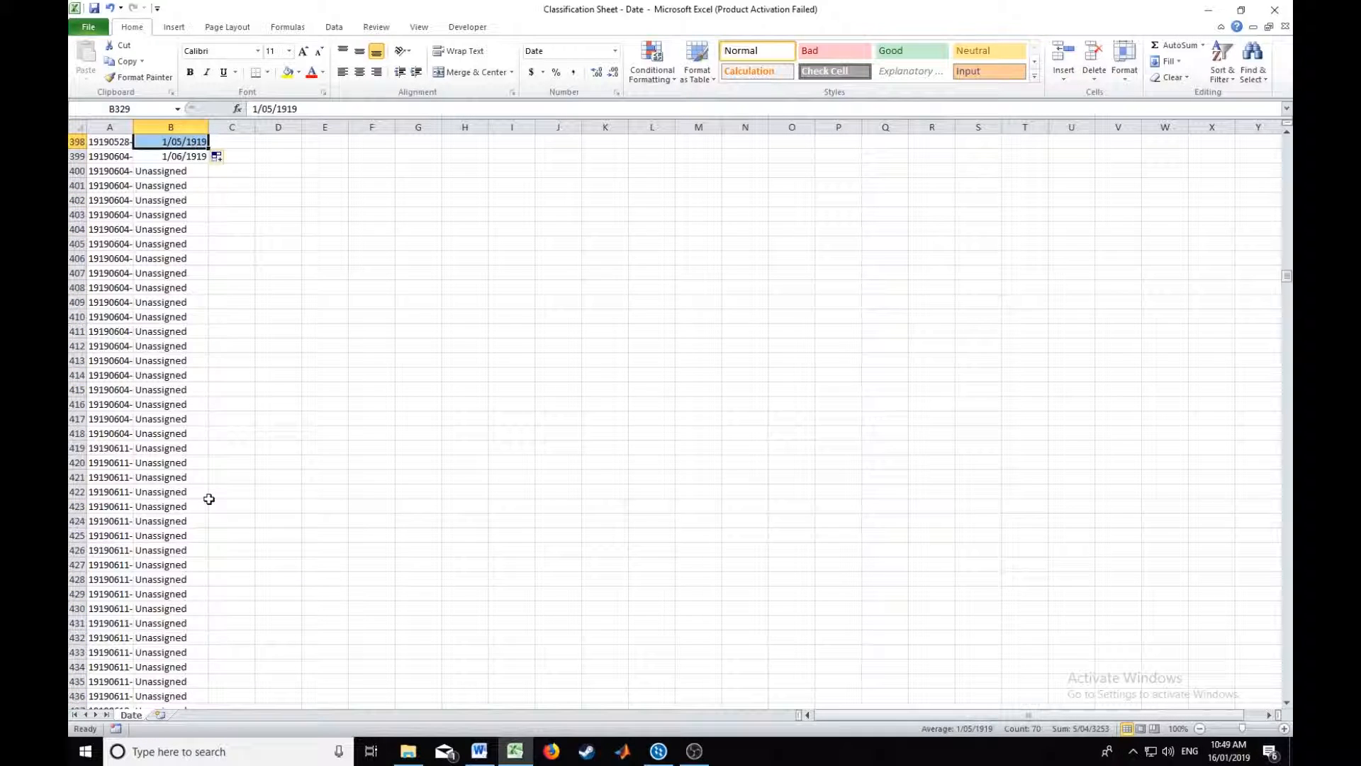
left_click(201, 157)
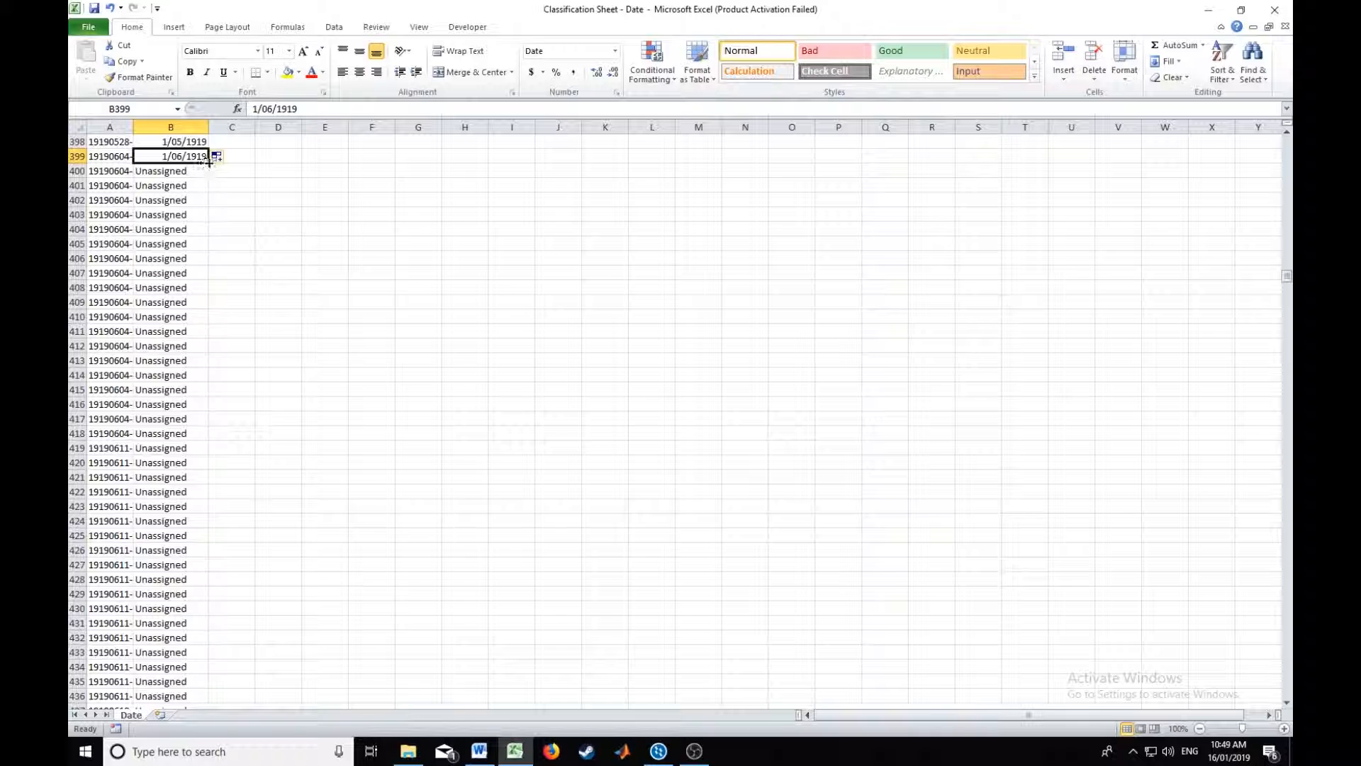
left_click_drag(207, 162, 191, 728)
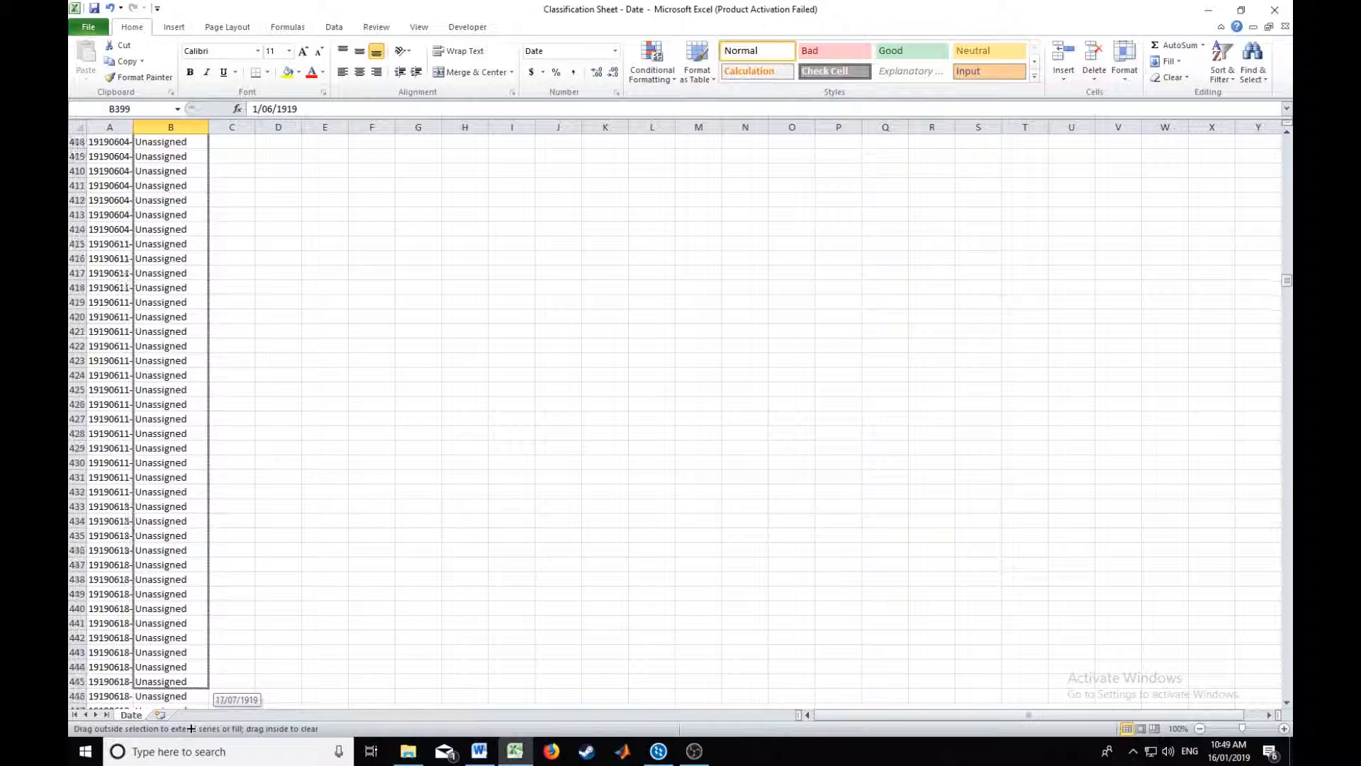
left_click_drag(191, 728, 204, 72)
left_click_drag(201, 163, 202, 456)
left_click(215, 463)
left_click(241, 477)
Step: Fill 1/07/1919 from B479 down to B555 for all July 1919 sources as copied cells
scroll(210, 477, "up", 10)
scroll(211, 477, "down", 14)
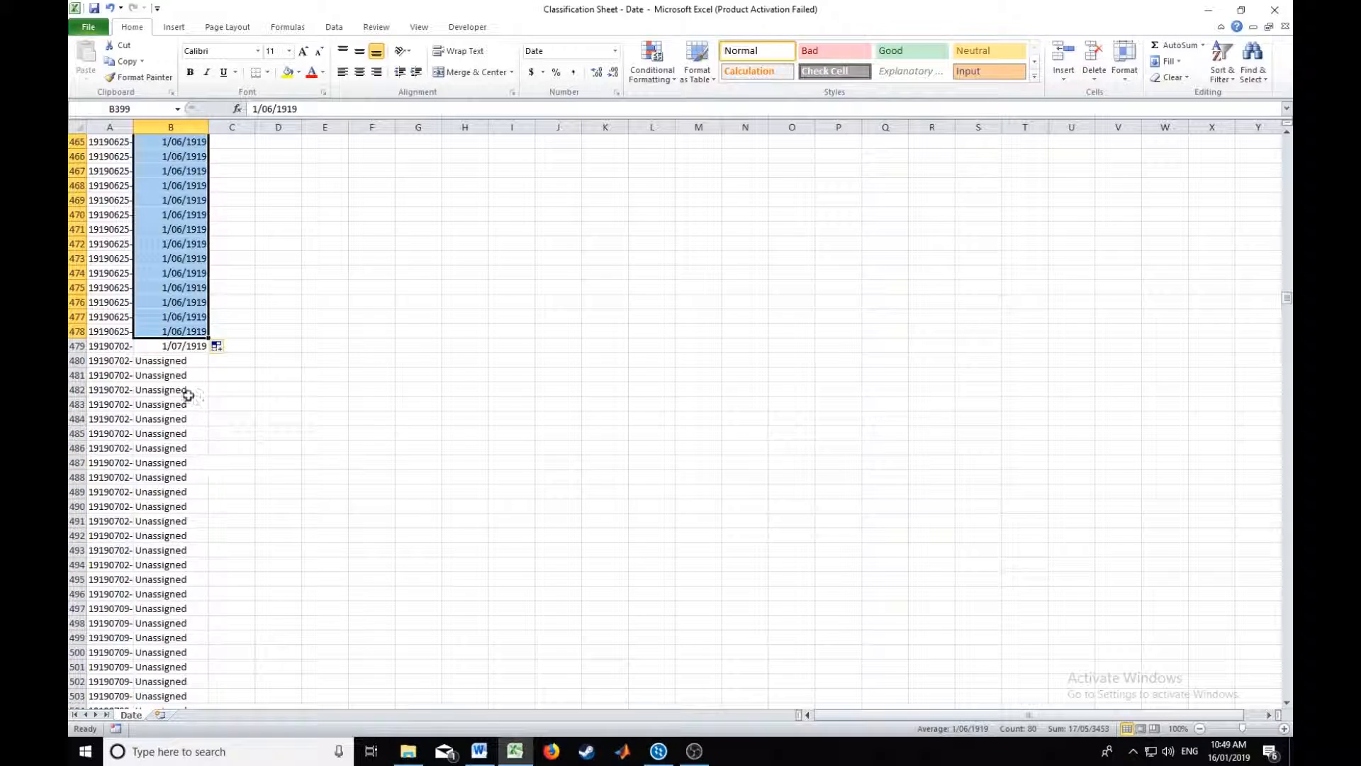
left_click(199, 346)
left_click_drag(208, 352, 212, 485)
left_click(217, 492)
left_click(220, 511)
Step: Fill 1/08/1919 from B556 down to B620 for all August 1919 sources as copied cells
scroll(218, 514, "up", 5)
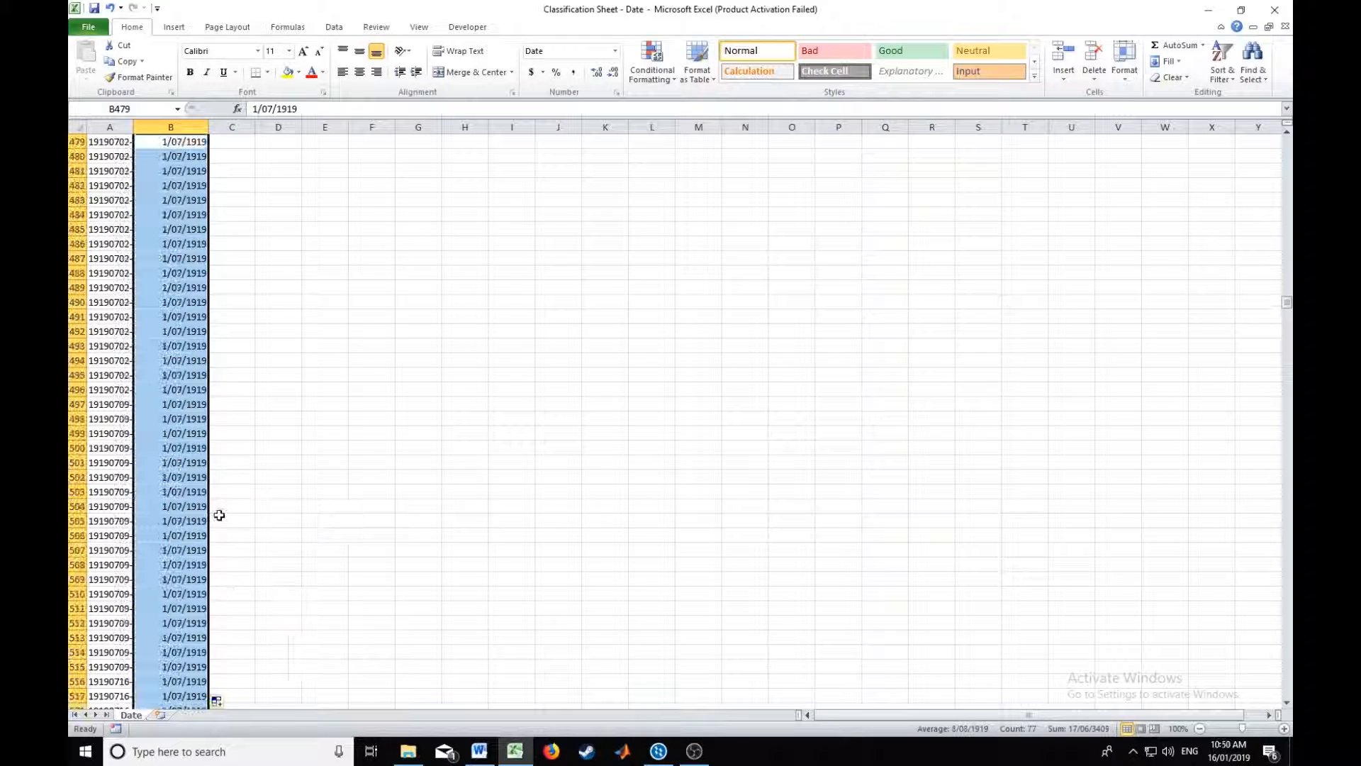
scroll(217, 514, "down", 10)
left_click(185, 258)
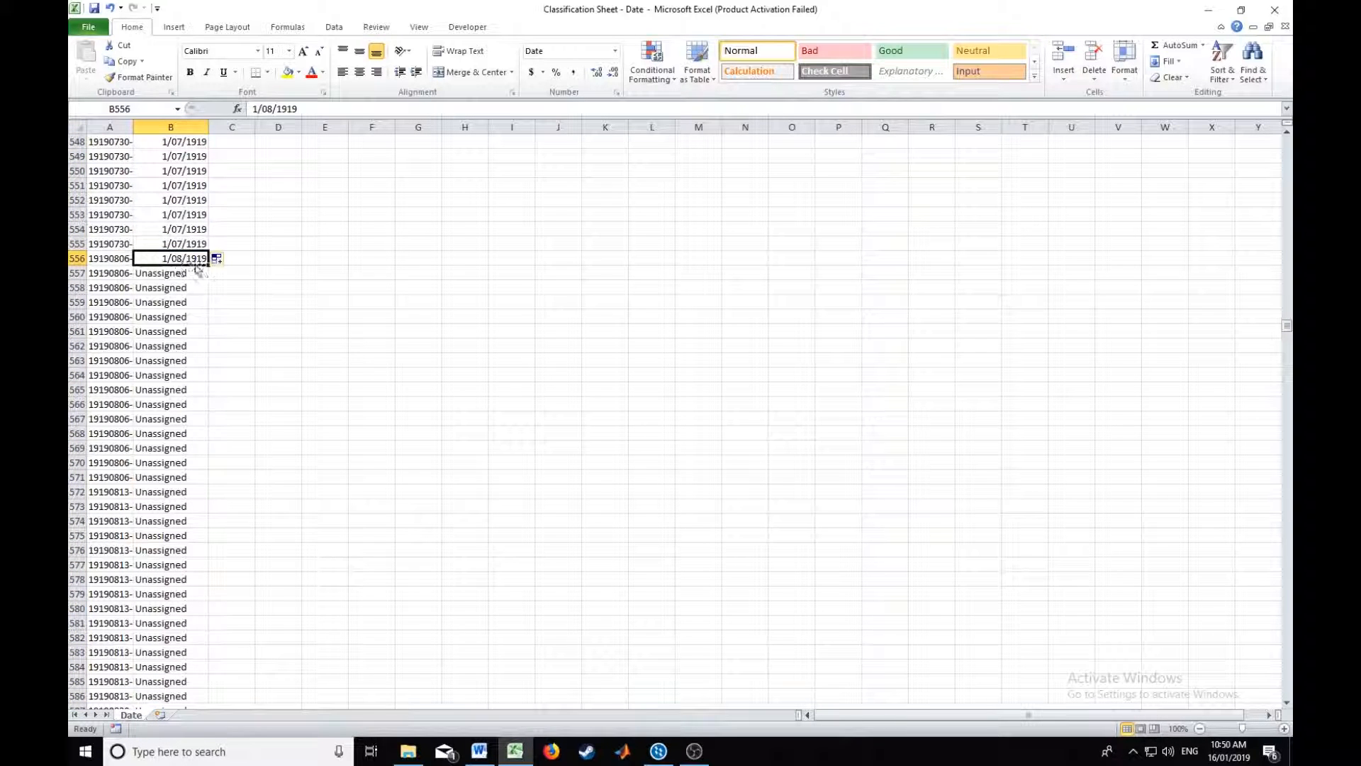
left_click_drag(207, 264, 206, 572)
left_click(217, 580)
left_click(245, 598)
Step: Fill 1/09/1919 from B621 down to B681 for all September 1919 sources as copied cells
scroll(219, 599, "up", 3)
scroll(212, 578, "down", 12)
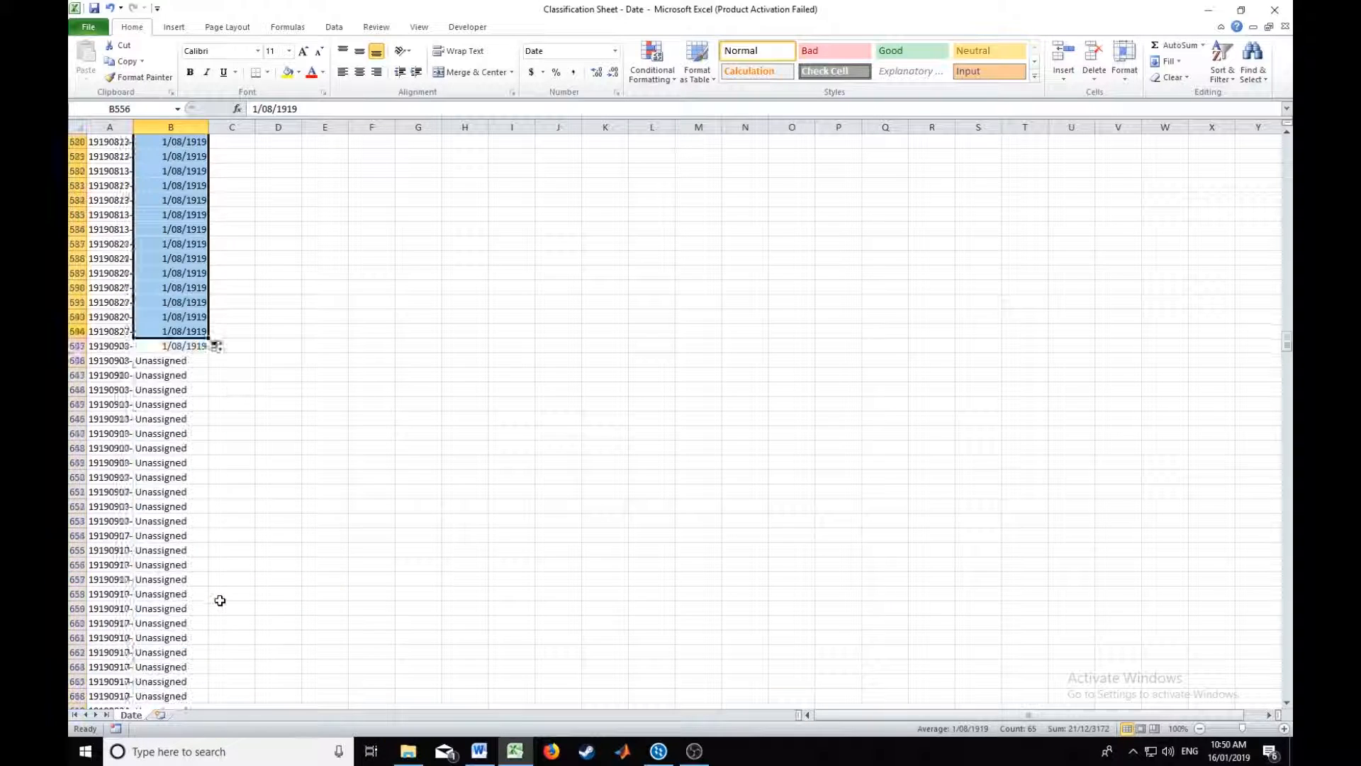
scroll(213, 574, "up", 4)
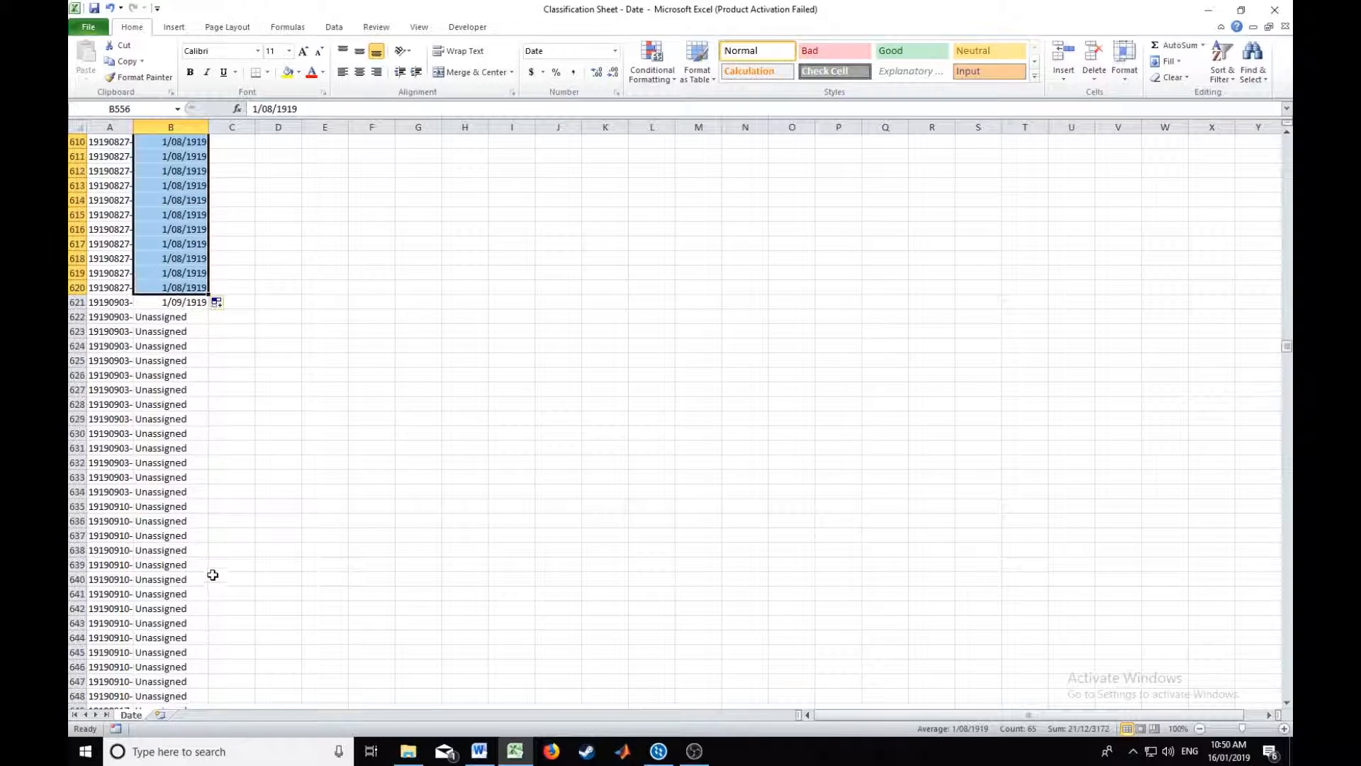
left_click(190, 302)
left_click_drag(208, 309, 205, 380)
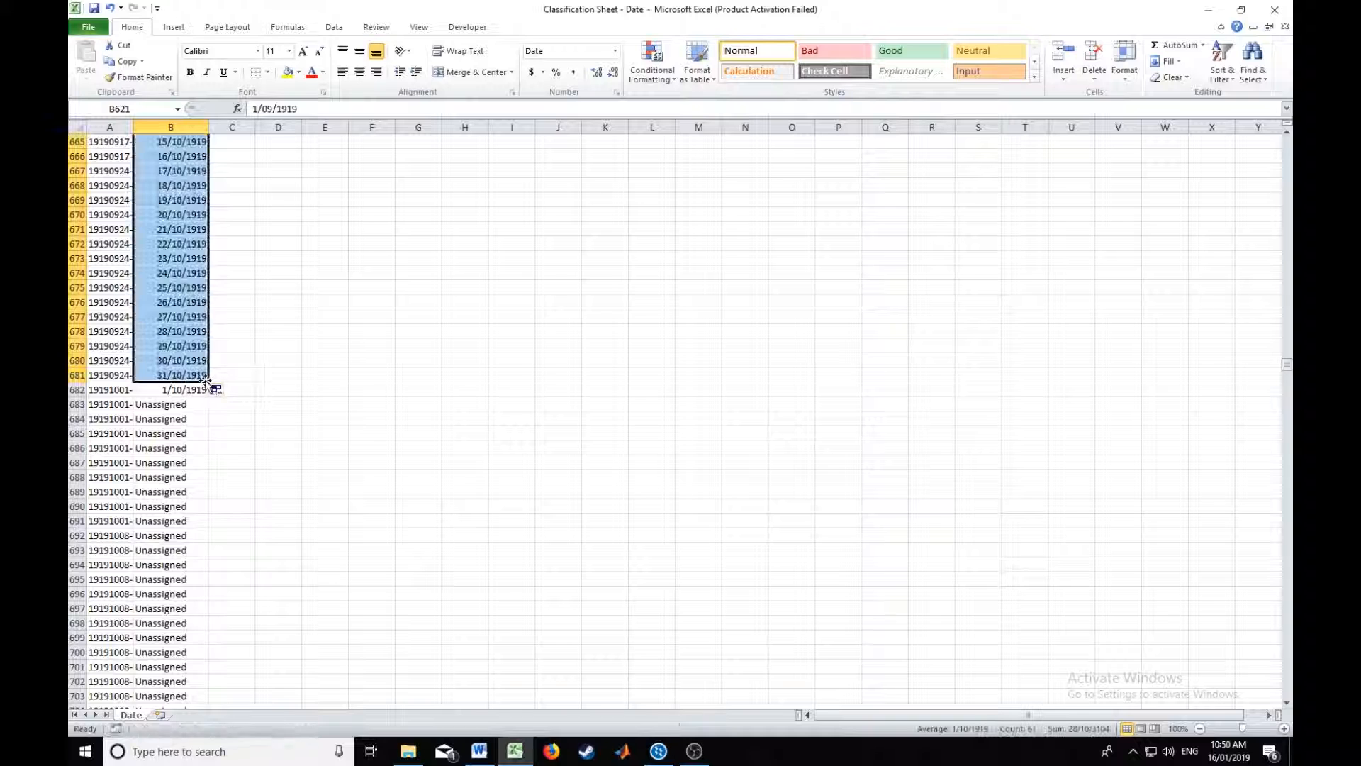
left_click(217, 390)
left_click(241, 407)
Step: Fill 1/10/1919 from B682 down to B746 for all October 1919 sources as copied cells
scroll(203, 377, "down", 18)
left_click(186, 244)
left_click_drag(209, 251, 204, 635)
left_click(216, 654)
left_click(231, 526)
Step: Fill 1/11/1919 from B747 down for all November 1919 sources as copied cells
scroll(218, 497, "down", 20)
left_click(188, 216)
left_click_drag(209, 223, 202, 626)
left_click(217, 638)
left_click(221, 508)
Step: Fill 1/12/1919 down column B for all December 1919 sources as copied cells
scroll(218, 504, "down", 10)
left_click(188, 273)
left_click_drag(208, 281, 183, 480)
left_click(216, 492)
left_click(221, 509)
Step: Fill 1/01/1920 down column B from the first January 1920 source as copied cells
scroll(218, 512, "down", 6)
left_click(186, 329)
left_click_drag(209, 336, 219, 442)
left_click_drag(212, 473, 212, 469)
scroll(222, 495, "up", 5)
scroll(222, 496, "down", 1)
scroll(222, 496, "up", 10)
Step: Enter 01/02/1920 in B939 and fill it down to B993 for all February 1920 sources as copied cells
left_click(170, 303)
type("01/02/1920")
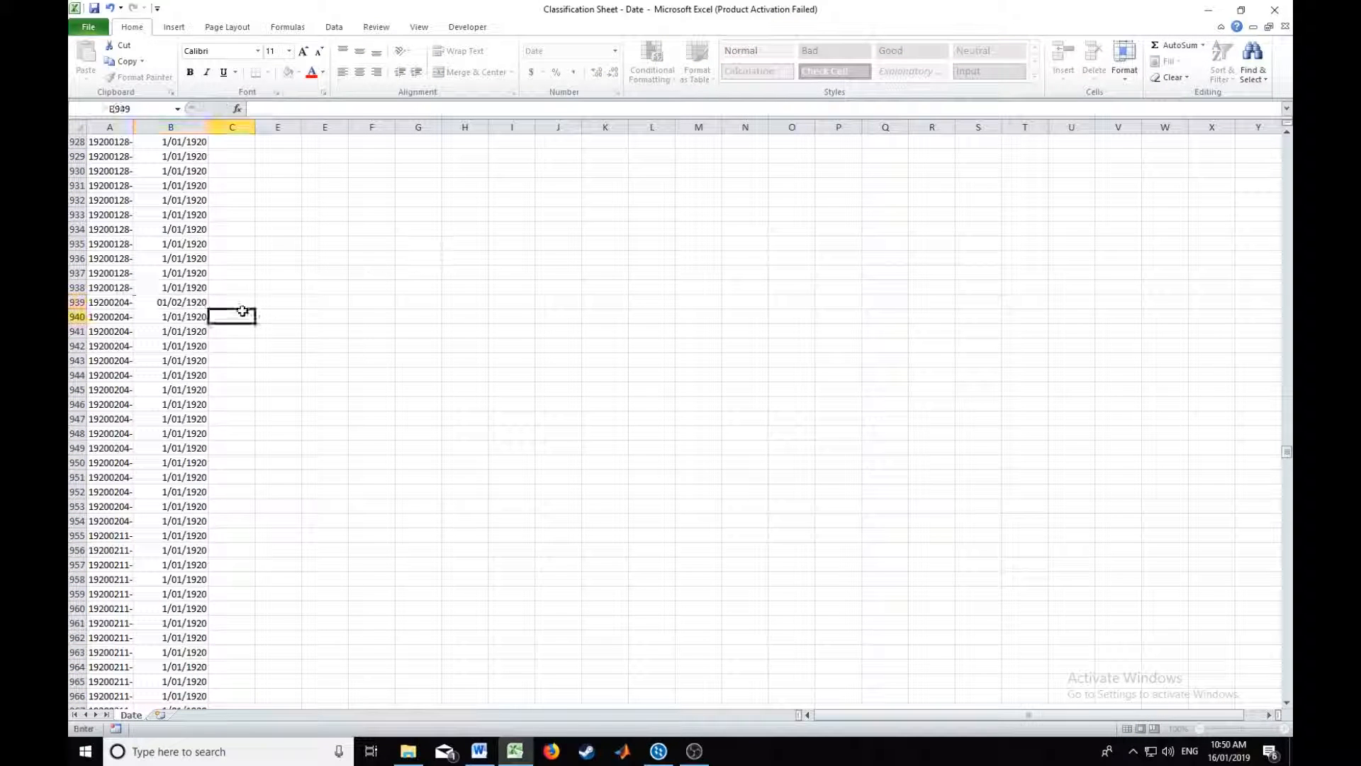
key("Return")
left_click(194, 301)
left_click_drag(209, 309, 197, 637)
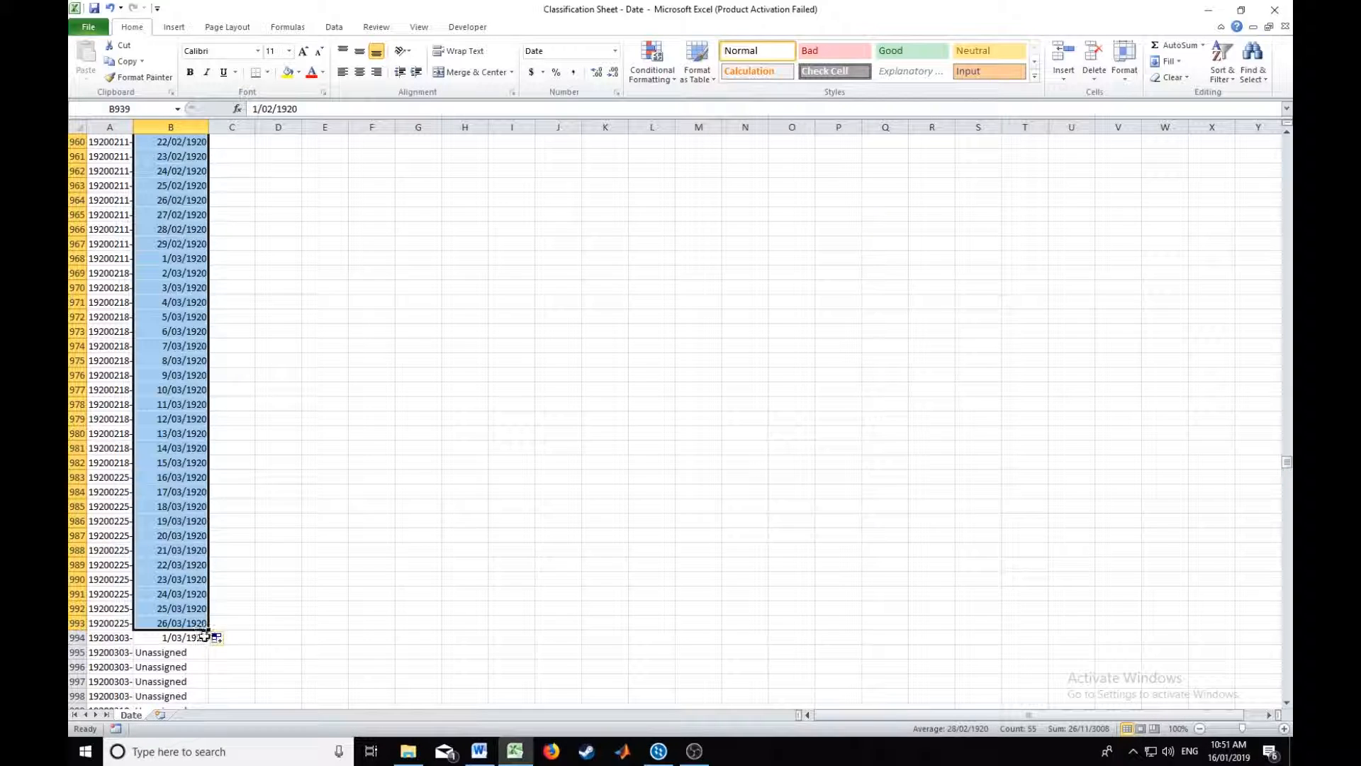
left_click(218, 638)
left_click(221, 504)
Step: Fill the March to June 1920 sources from B994 down to B1167 with the first of each month as copied cells
scroll(177, 354, "down", 6)
type("1/04/1920")
left_click_drag(213, 382, 187, 399)
left_click(221, 274)
type("1/05/1920")
left_click(223, 629)
left_click(257, 489)
left_click(222, 697)
left_click(260, 562)
Step: Enter 1/08/1920 for the first August source and fill 1/07/1920 from B1168 down for the July 1920 sources as copied cells
type("1/08/1920")
left_click_drag(214, 703, 201, 649)
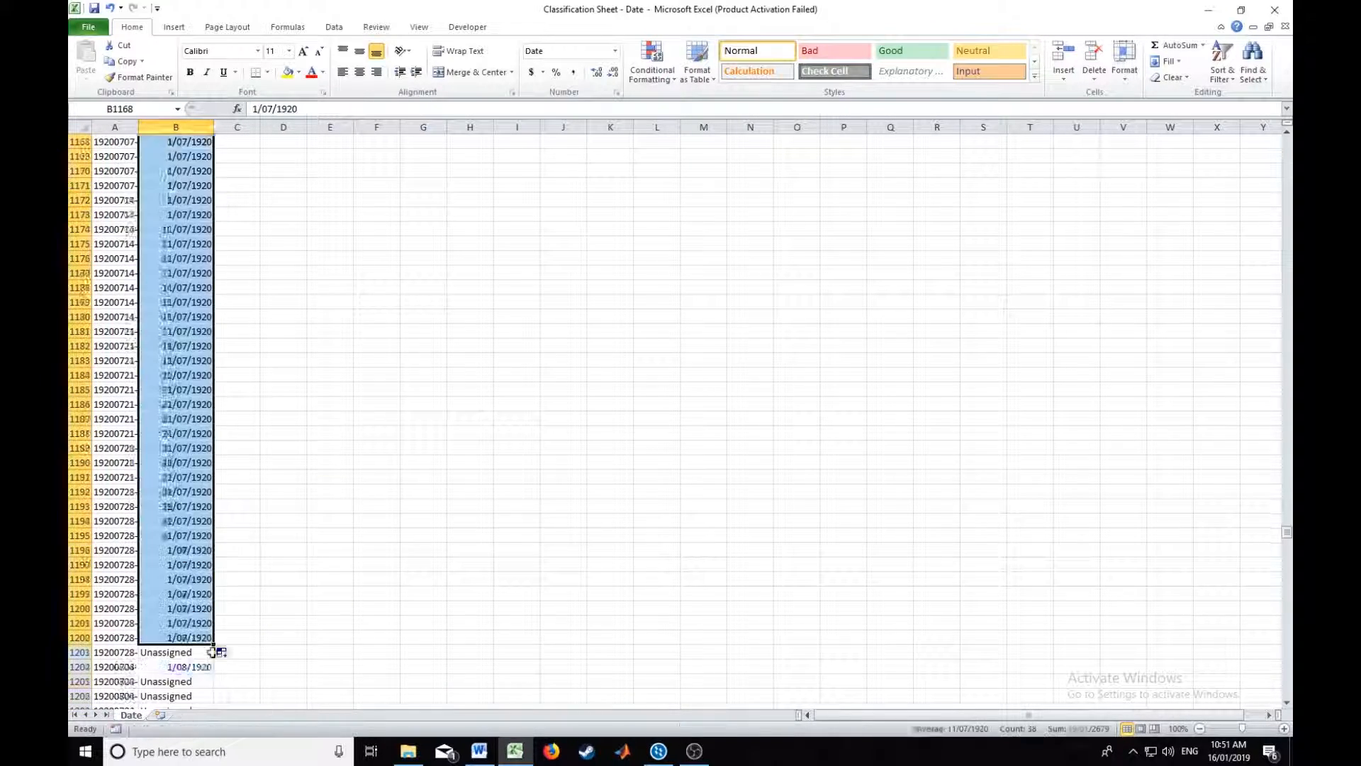
left_click(220, 652)
left_click(249, 515)
Step: Fill the August to December 1920 sources with the first of each month as copied cells, with 1/12/1920 from B1541 down
left_click_drag(213, 279, 172, 682)
left_click(221, 244)
left_click(232, 264)
left_click(222, 613)
left_click(255, 475)
left_click(223, 287)
left_click(257, 306)
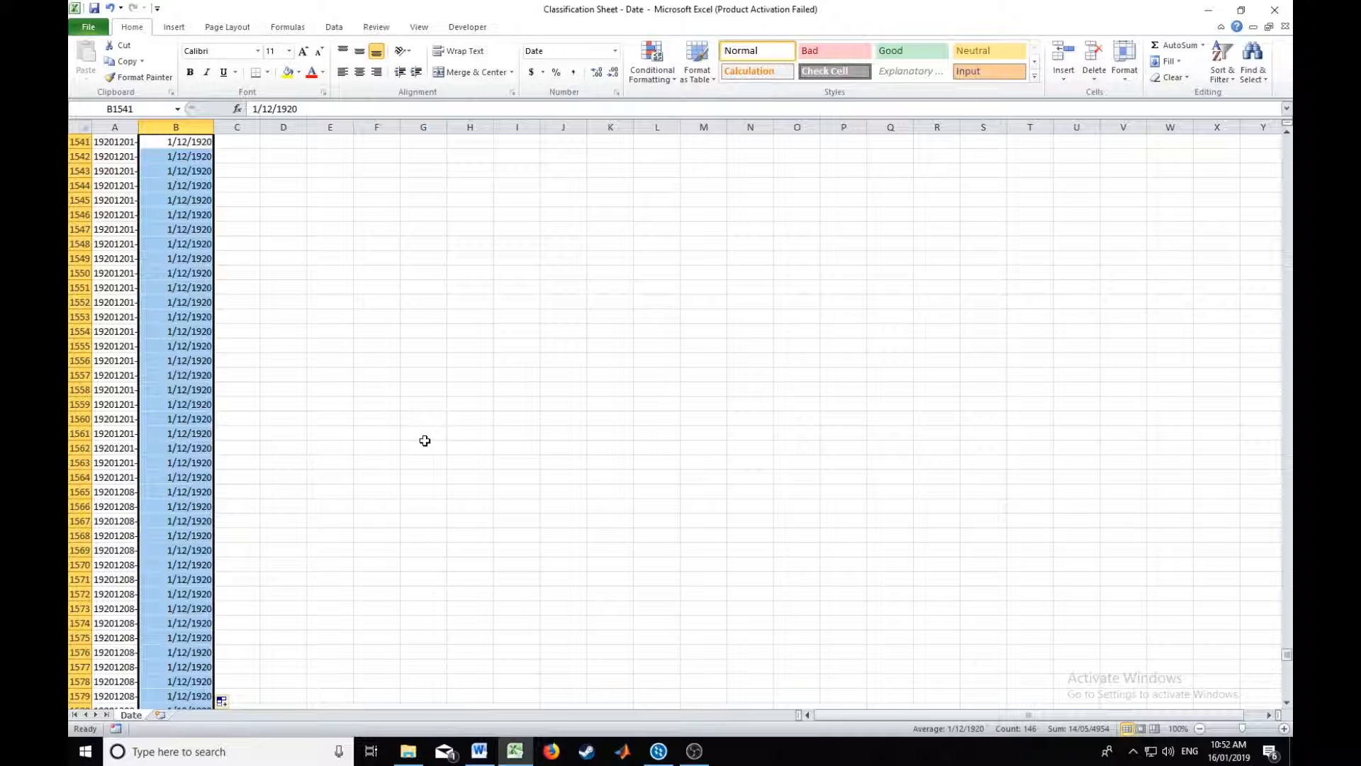
Step: Review the filled Month Year dates against the source names from December 1920 back up to the start of the sheet
left_click(195, 546)
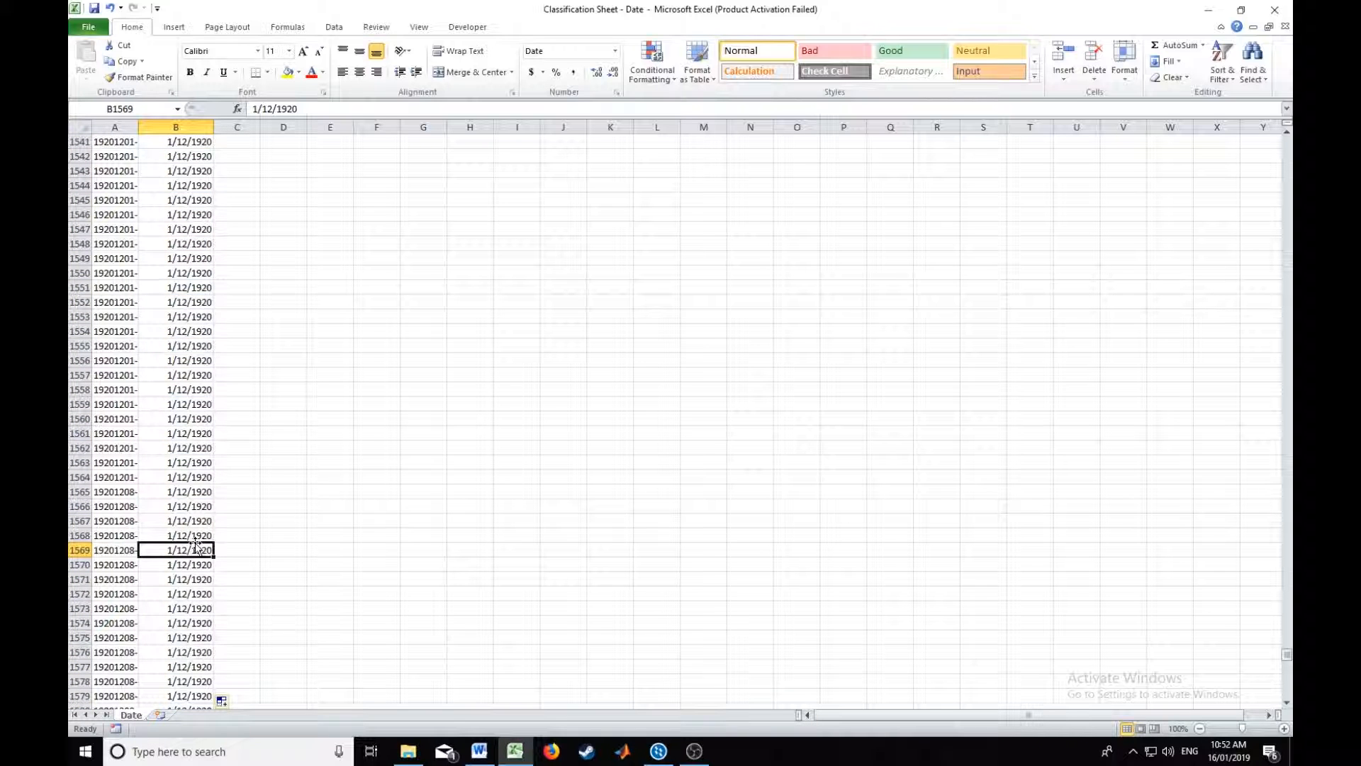
key("Page_Up")
key("Page_Up")
key("Page_Up")
key("Page_Up")
key("Page_Up")
key("Page_Up")
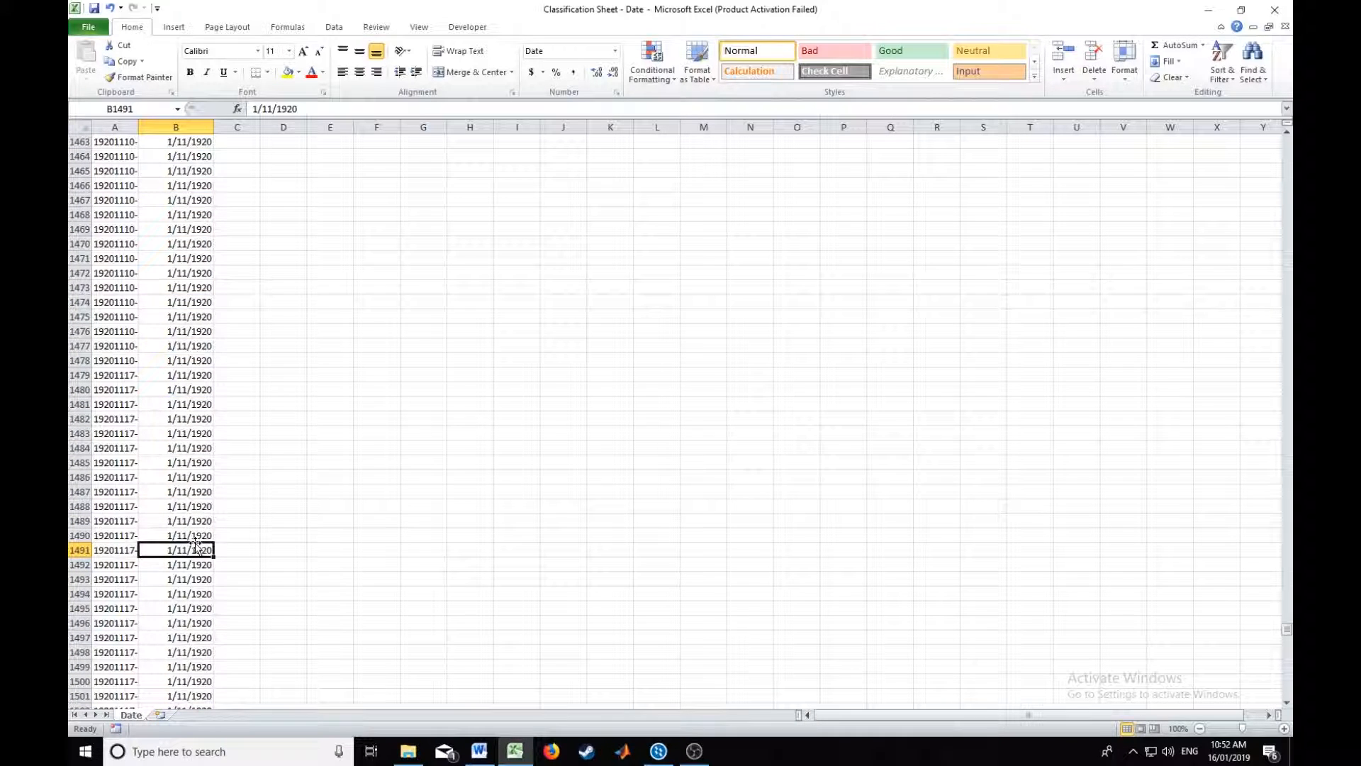
key("Page_Up")
key("Page_Up")
key("Page_Up")
key("Page_Up")
key("Page_Up")
key("Page_Up")
key("Page_Up")
key("Page_Up")
key("Page_Up")
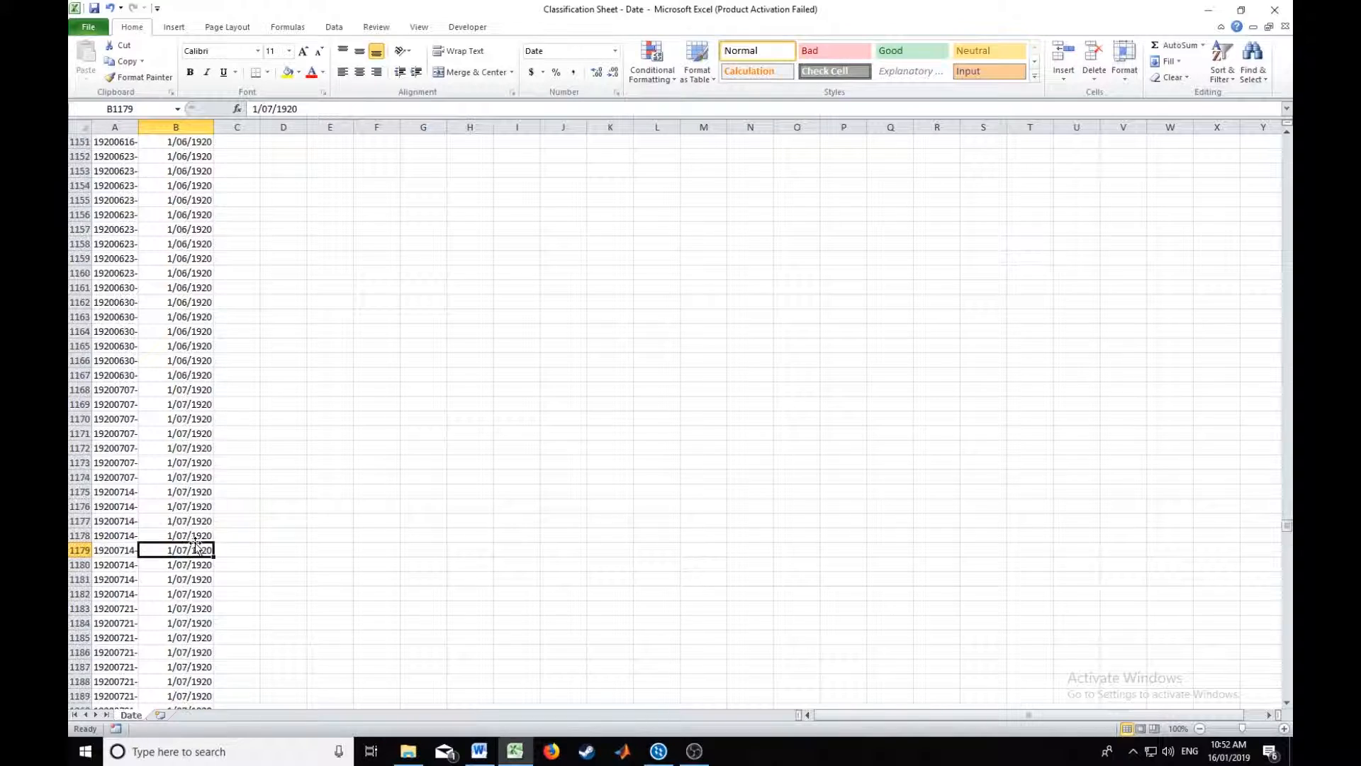
key("Page_Up")
key("Page_Up")
key("Page_Up")
key("Page_Up")
key("Page_Up")
key("Page_Up")
key("Page_Up")
key("Page_Up")
key("Page_Up")
key("Page_Up")
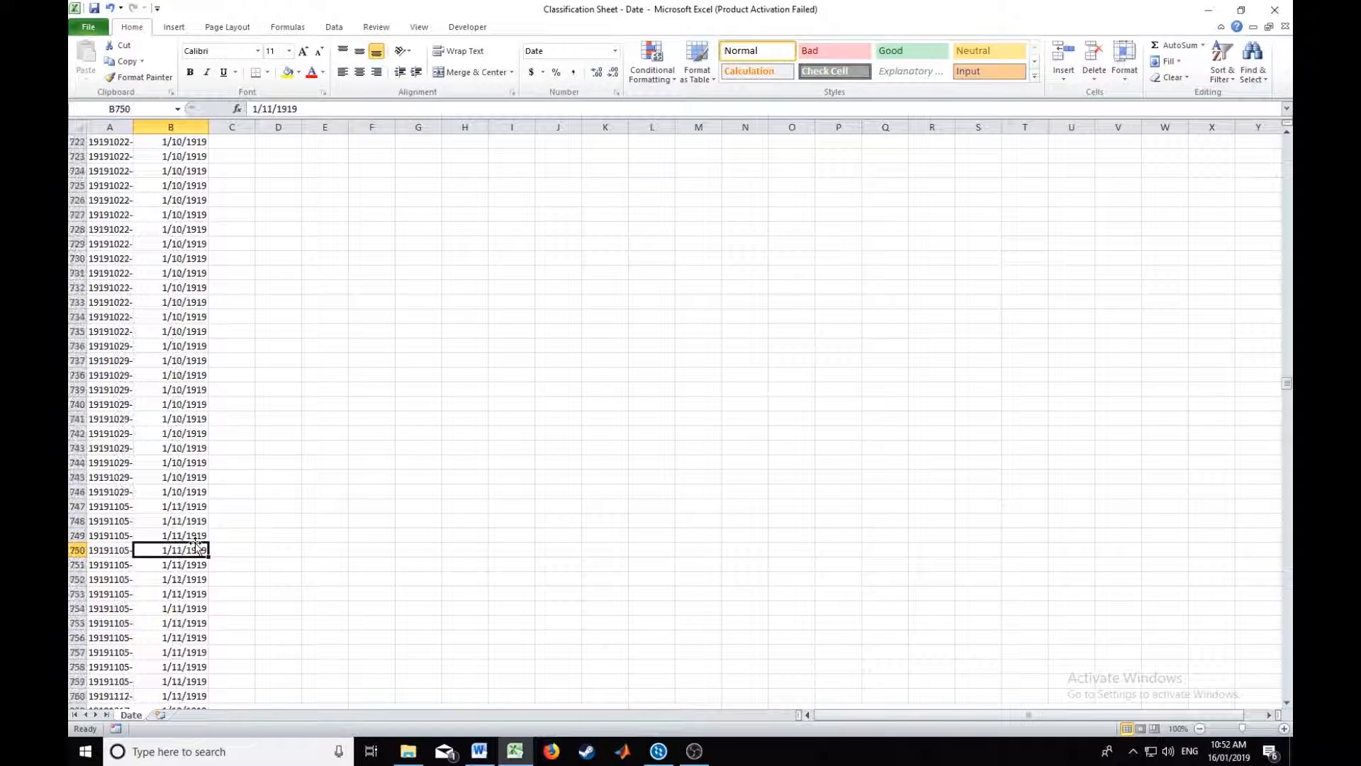
key("Page_Up")
key("Page_Up")
key("Page_Up")
key("Page_Up")
key("Page_Up")
key("Page_Up")
key("Page_Up")
key("Page_Up")
key("Page_Up")
key("Page_Up")
key("Page_Up")
key("Page_Up")
key("Page_Up")
key("Page_Up")
key("Page_Up")
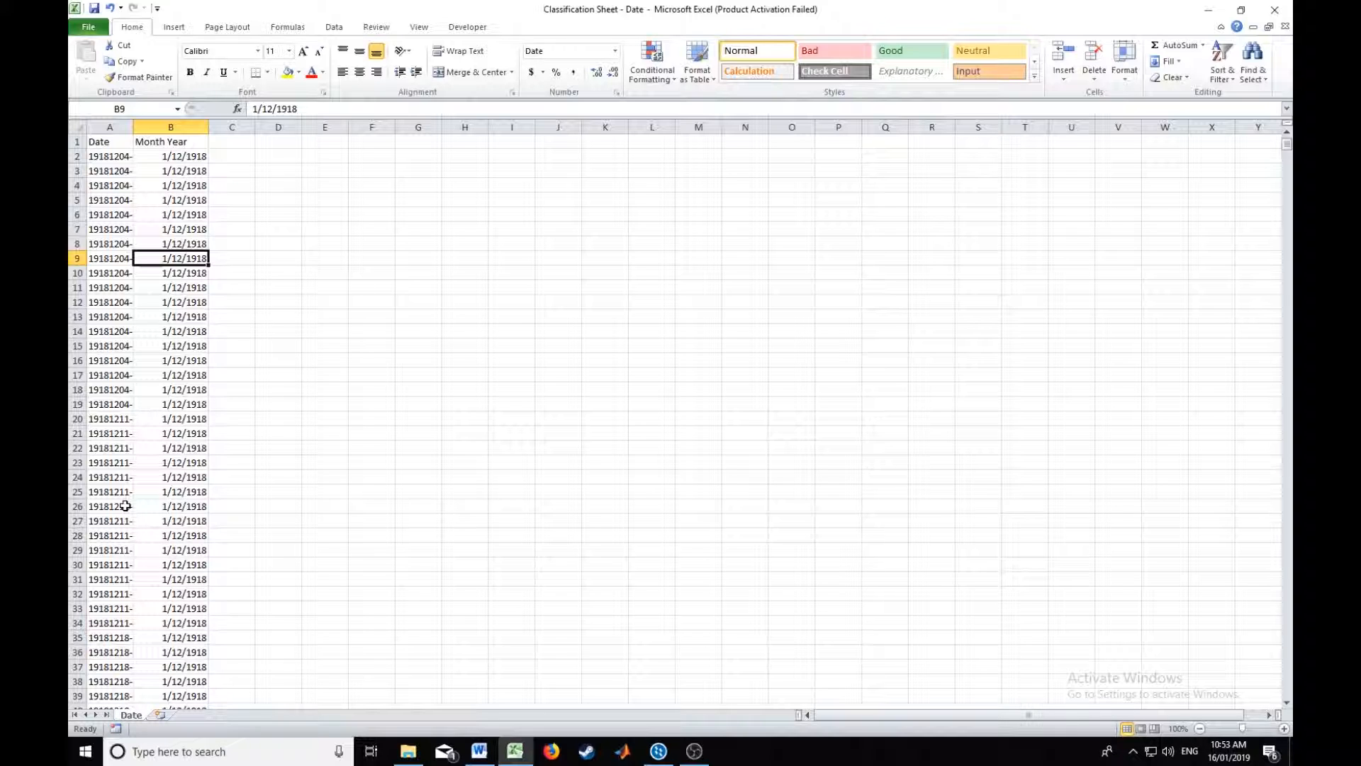
Step: Save the completed Classification Sheet - Date workbook and close it
left_click(79, 492)
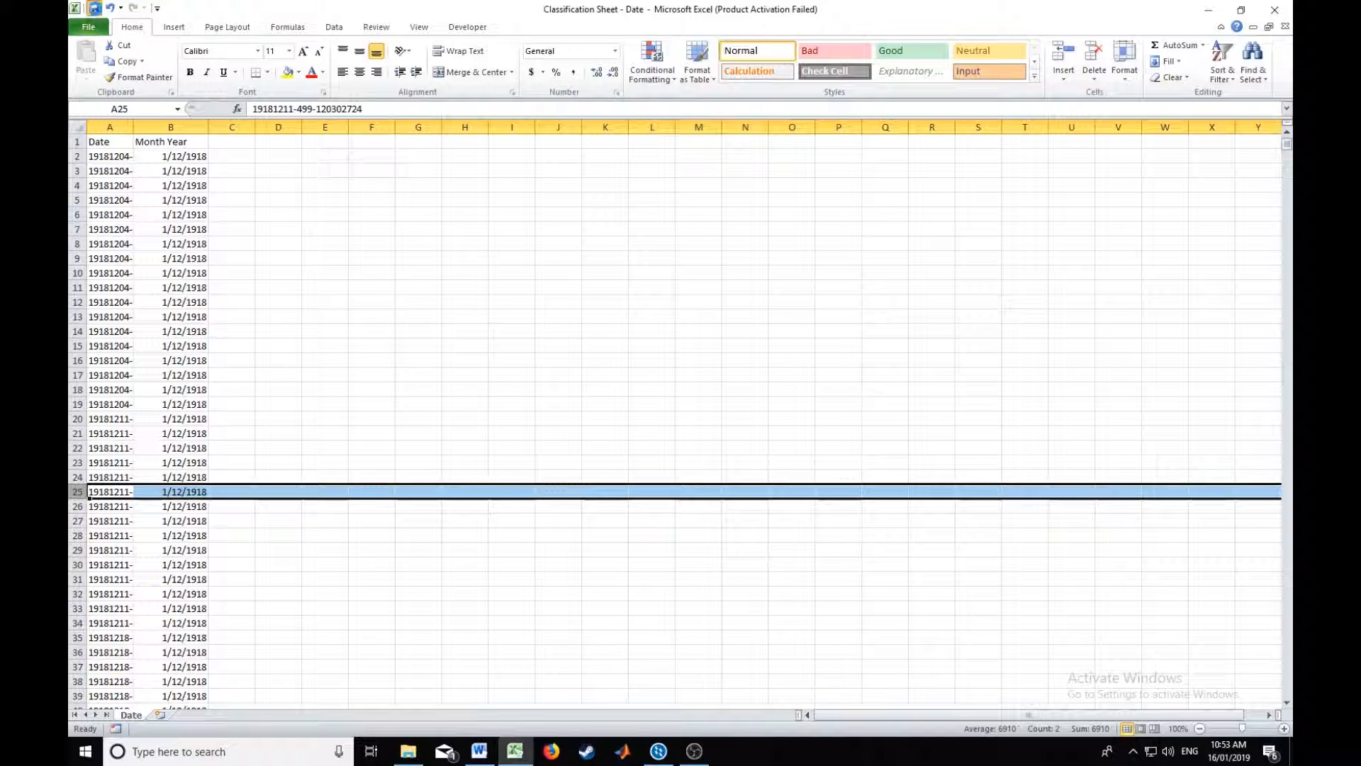
left_click(95, 9)
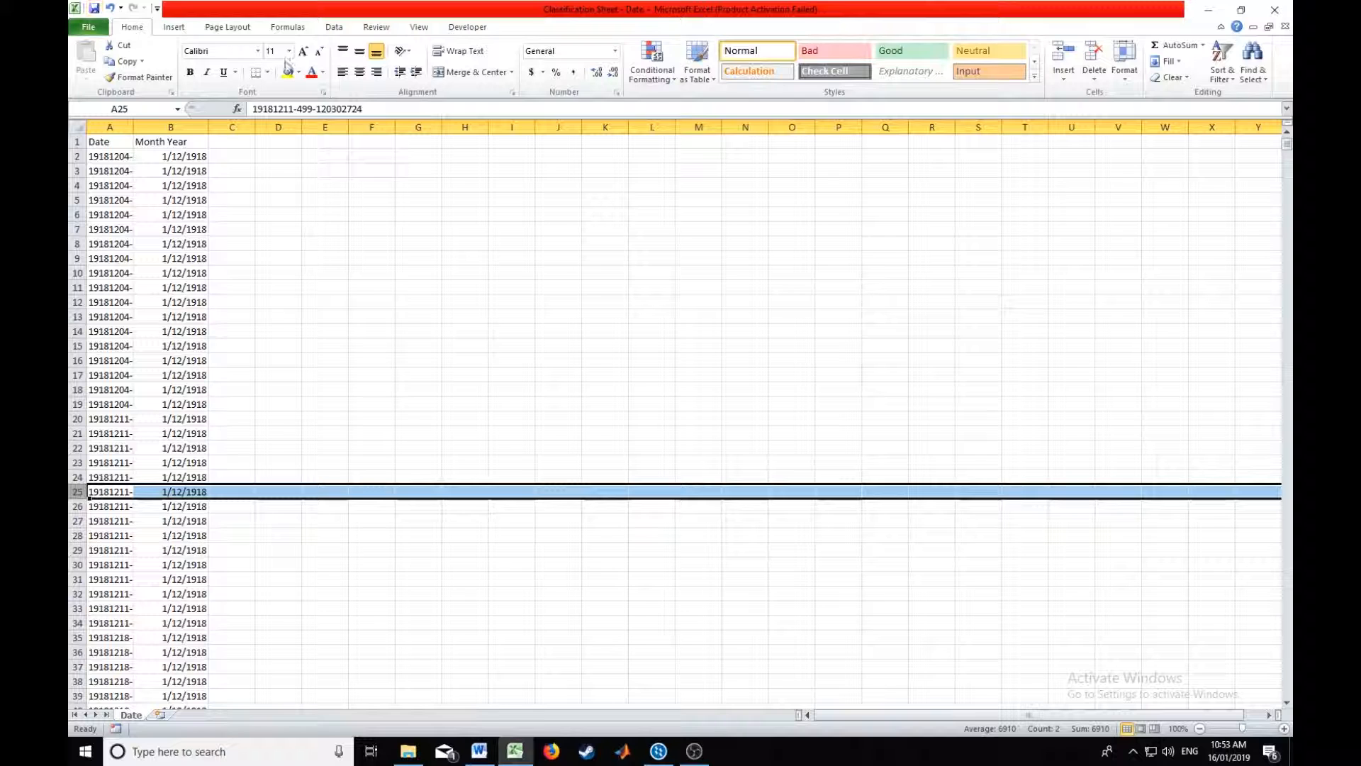
left_click(1285, 27)
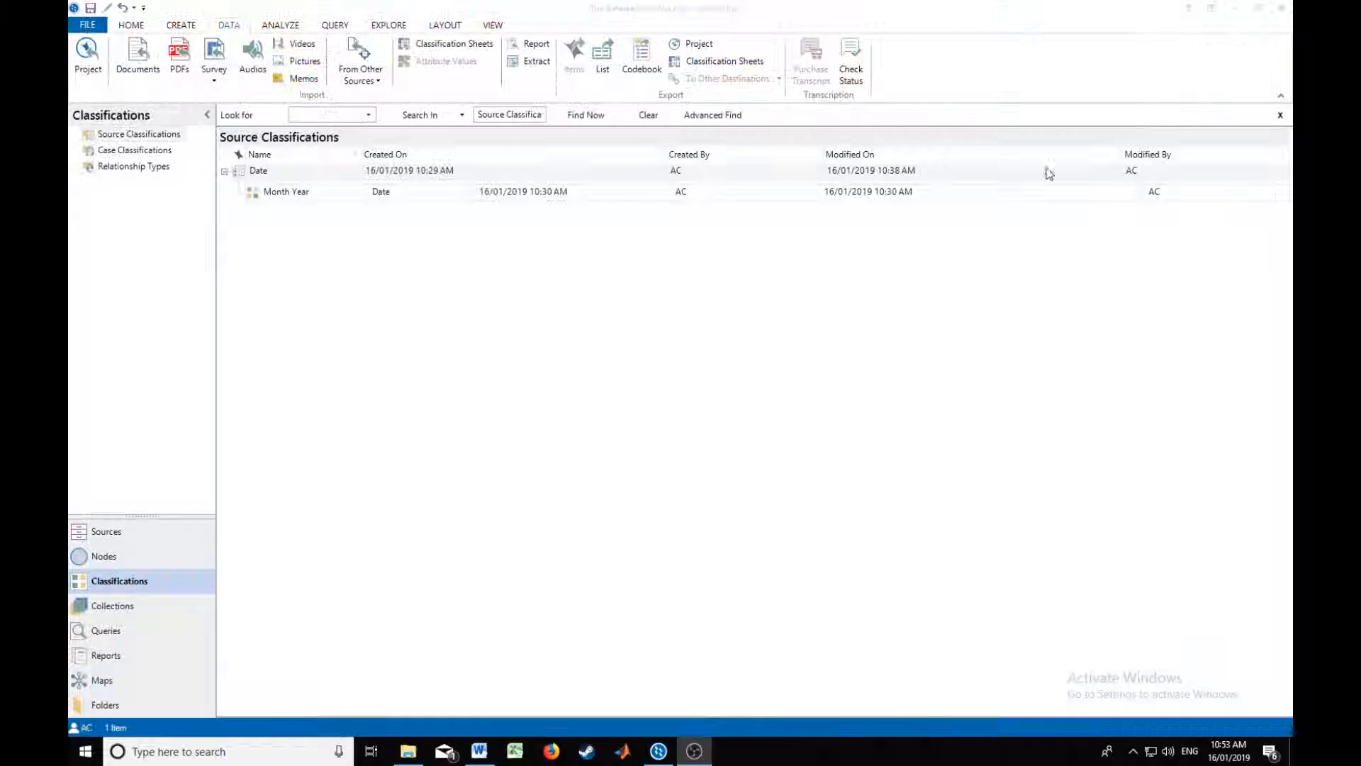
Step: In NVivo, start a classification sheet import and choose Classification Sheet - Date from The Referee's Post War folder
left_click(672, 190)
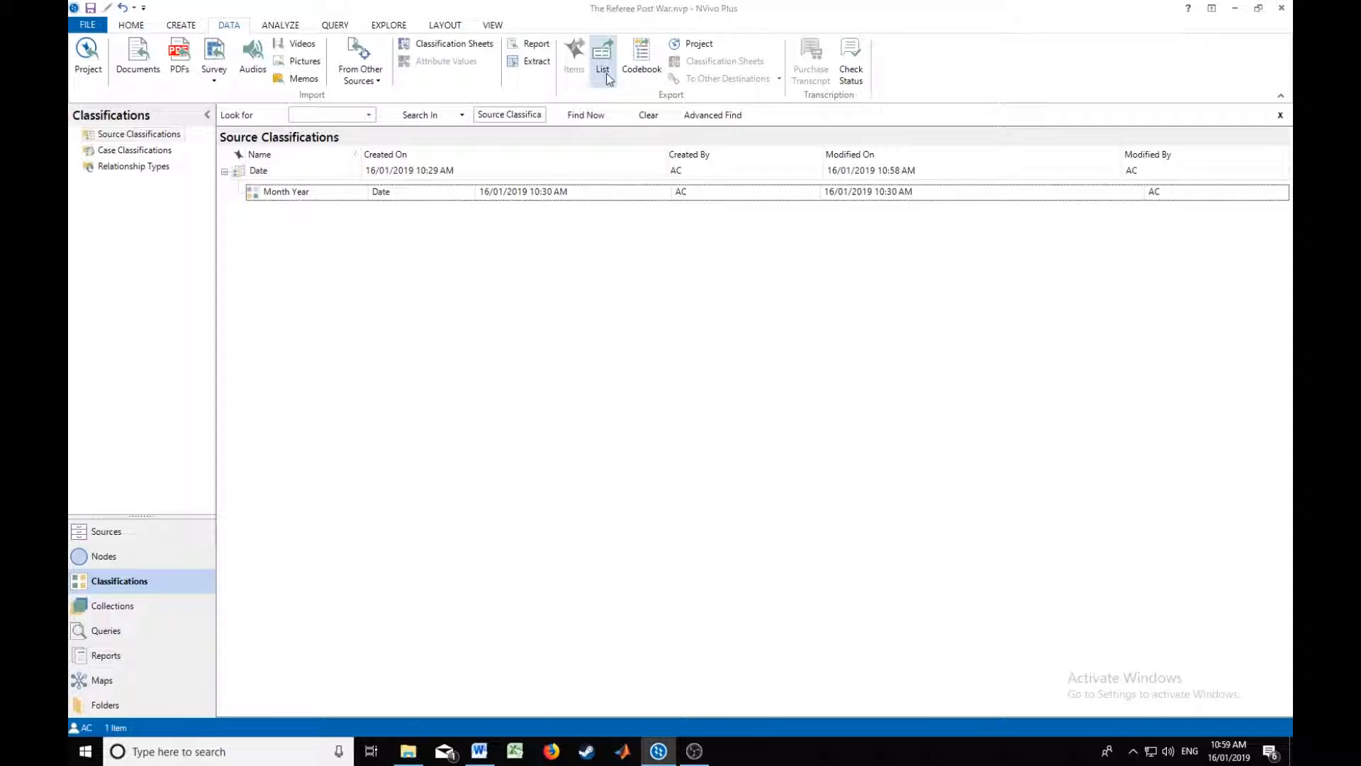
left_click(466, 47)
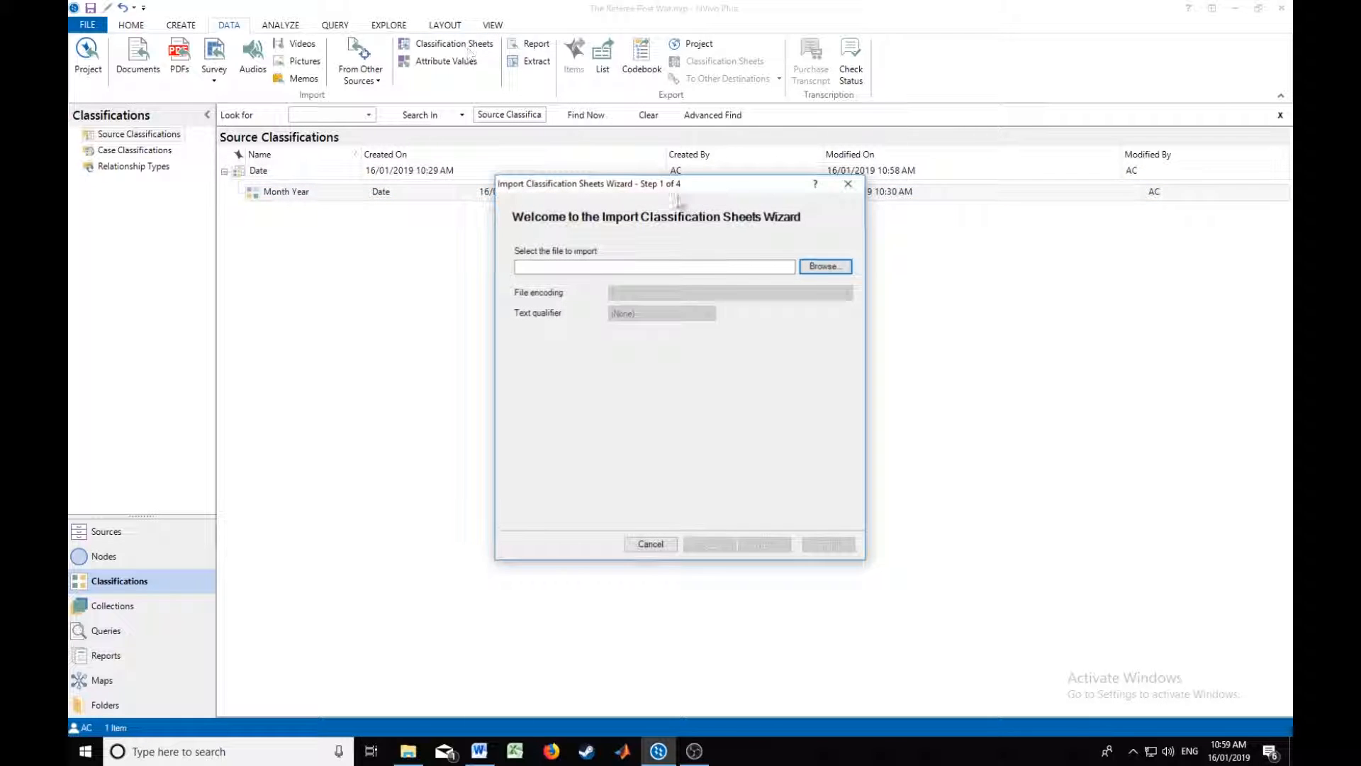
left_click(823, 266)
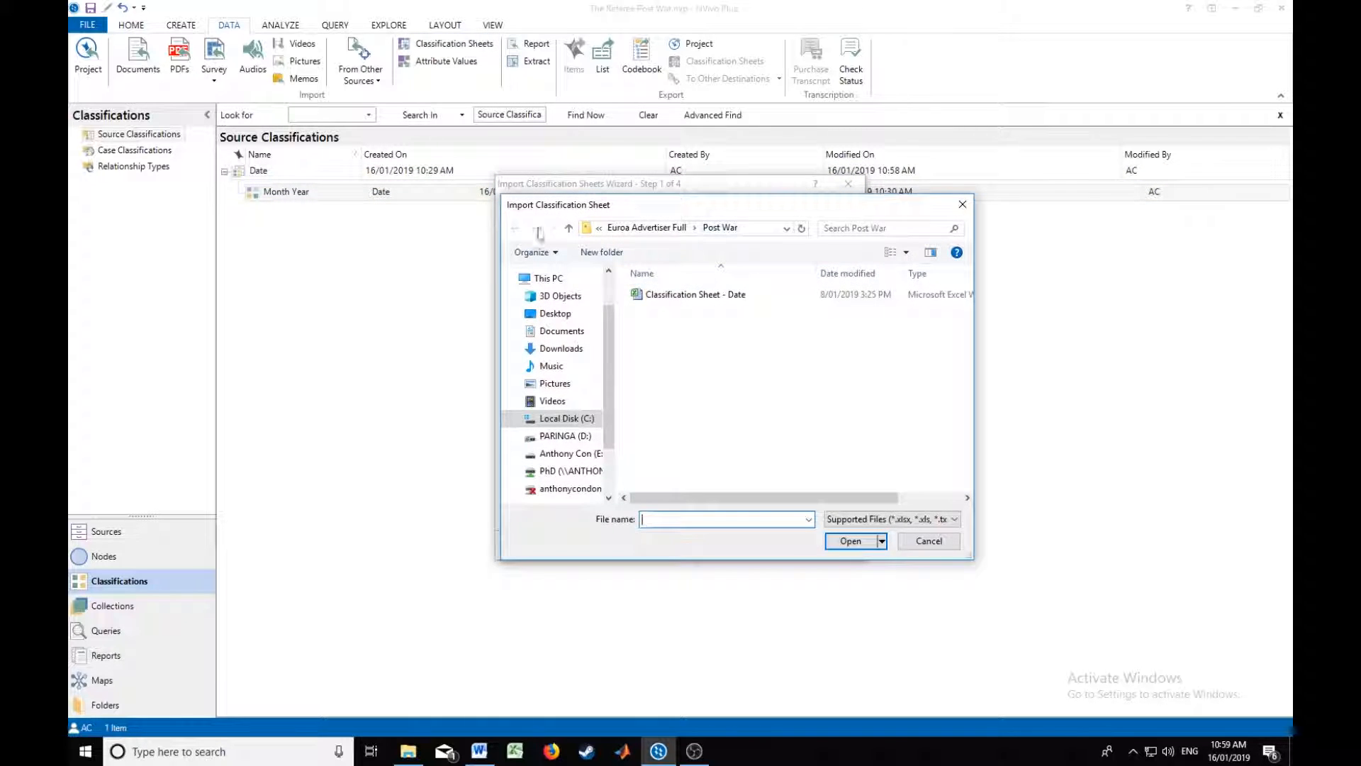
left_click(569, 228)
left_click(570, 227)
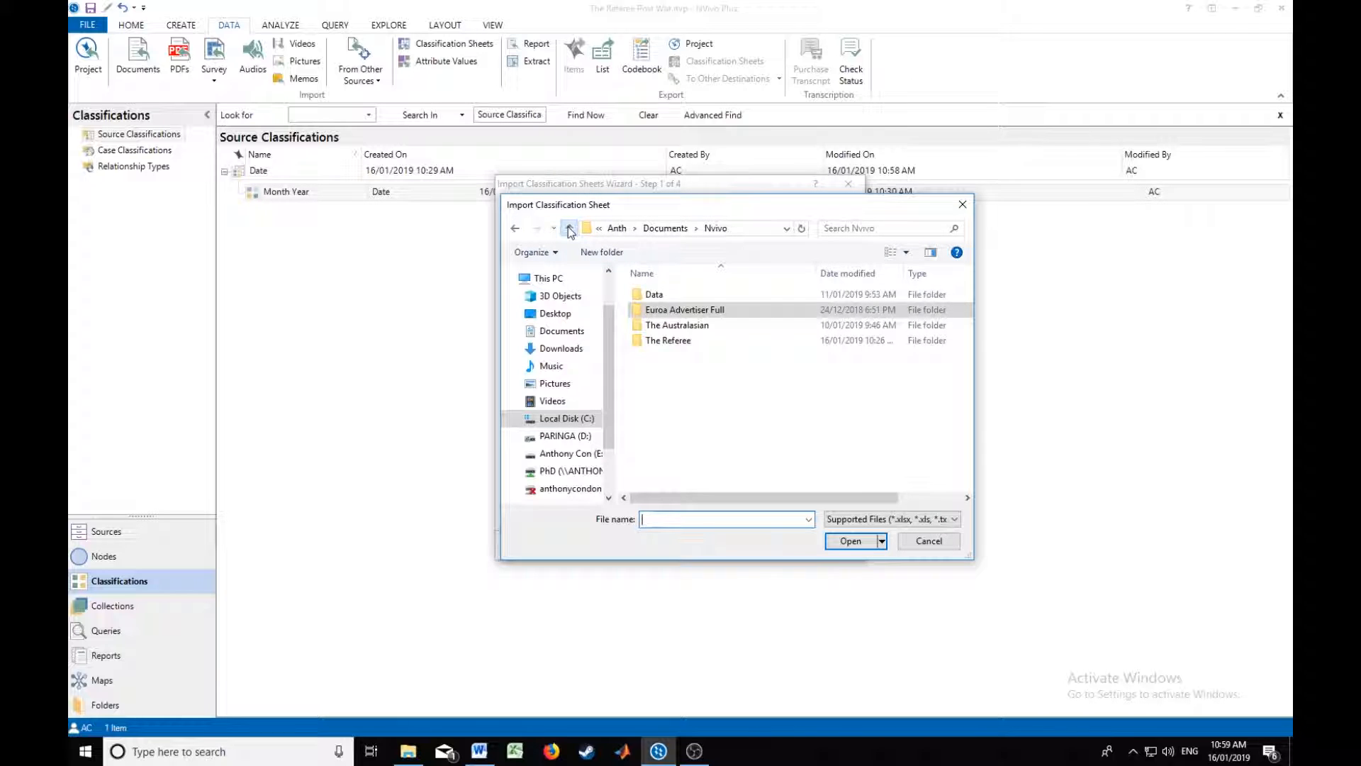
double_click(667, 341)
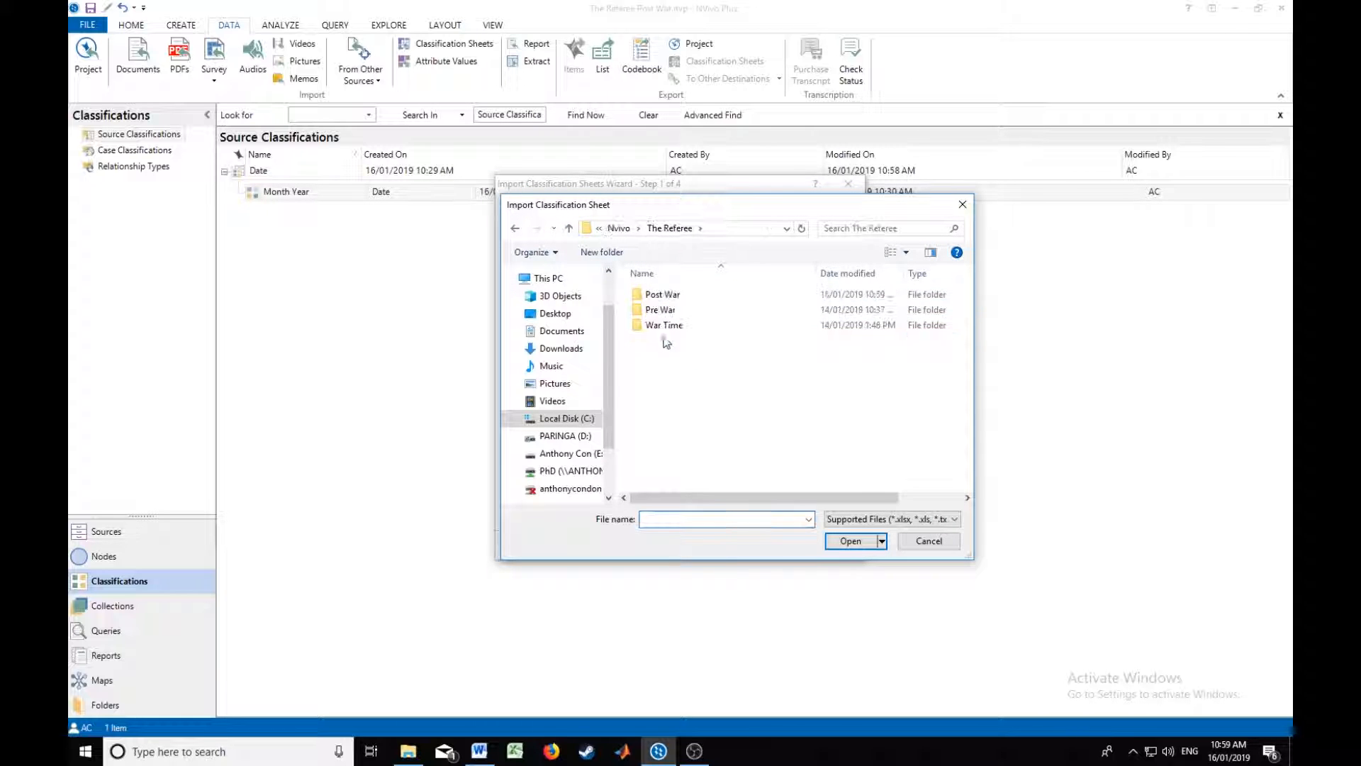
double_click(660, 297)
left_click(659, 296)
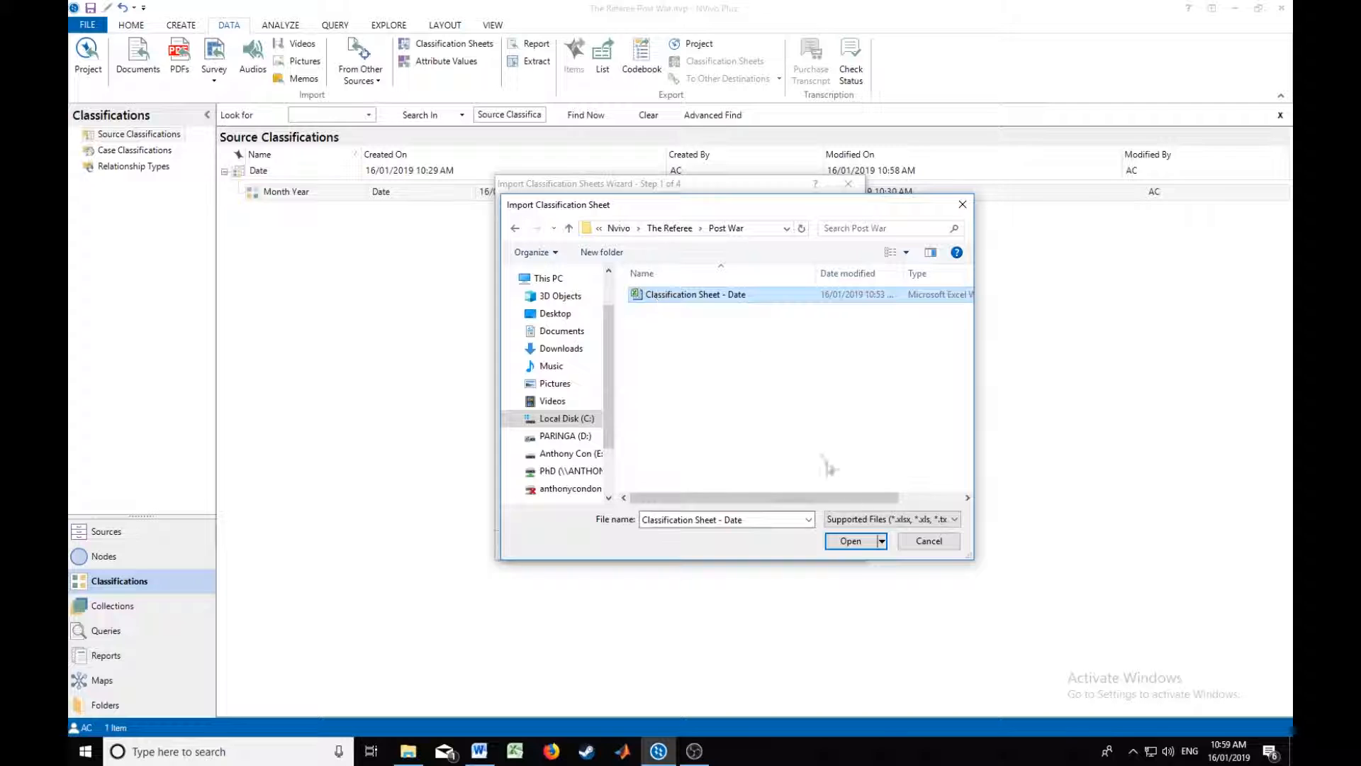
left_click(851, 541)
left_click(764, 544)
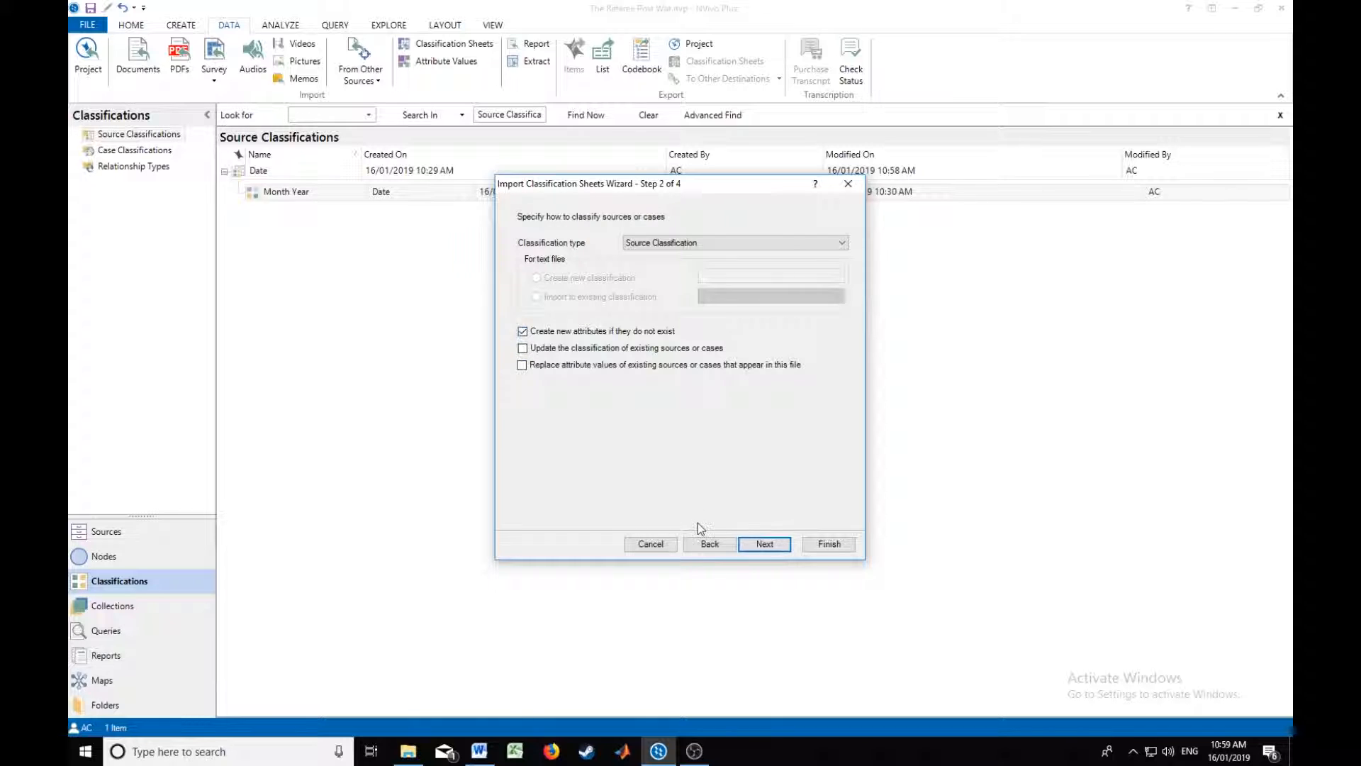
left_click(708, 543)
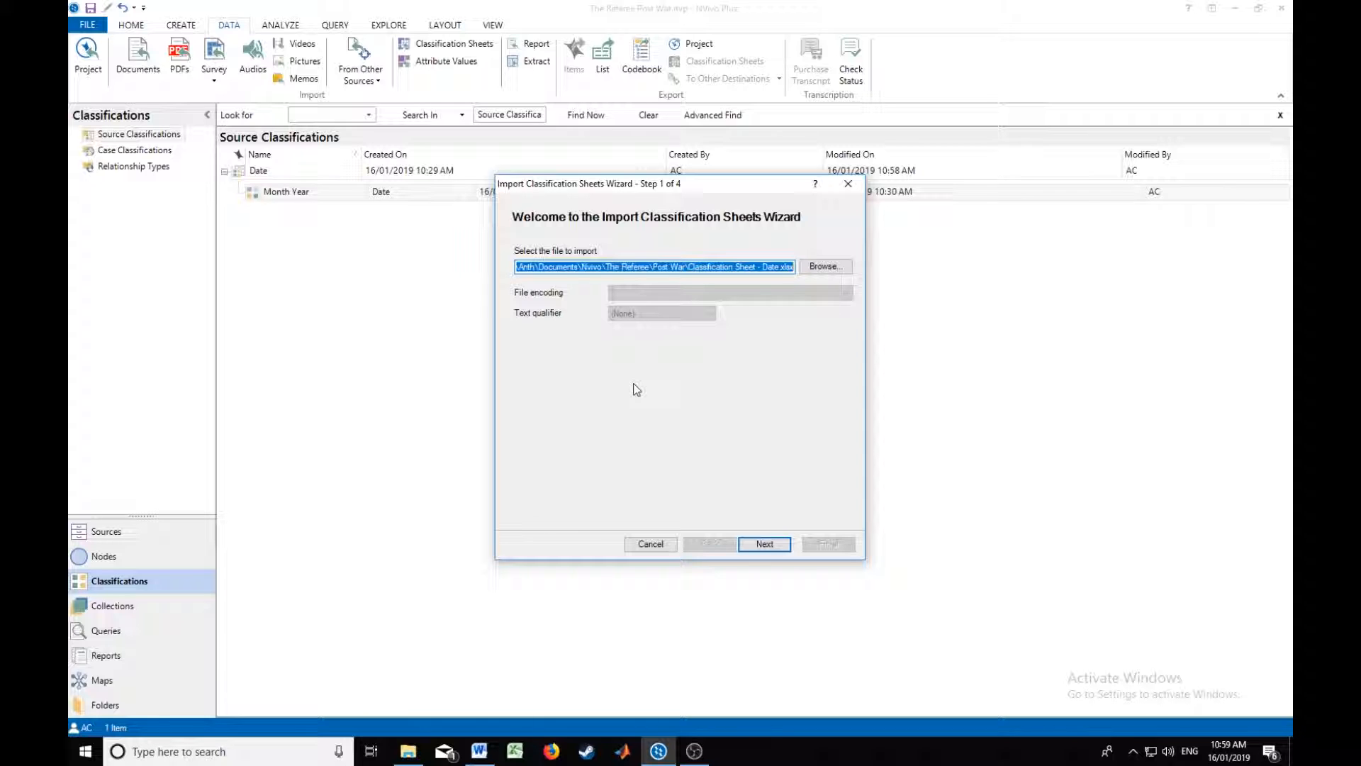
left_click(764, 544)
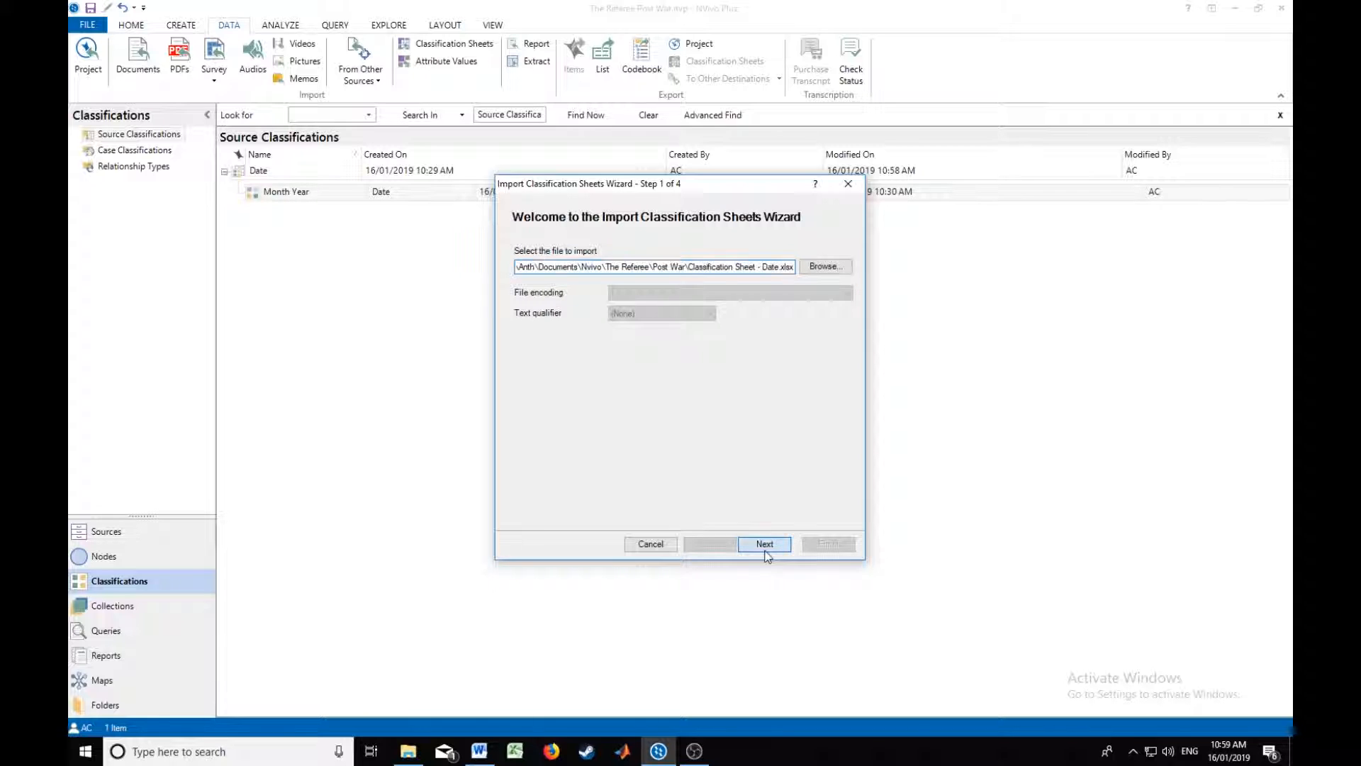
Step: Keep Source Classification as the type, disable creating new attributes, and enable updating existing classifications and replacing existing attribute values
left_click(679, 242)
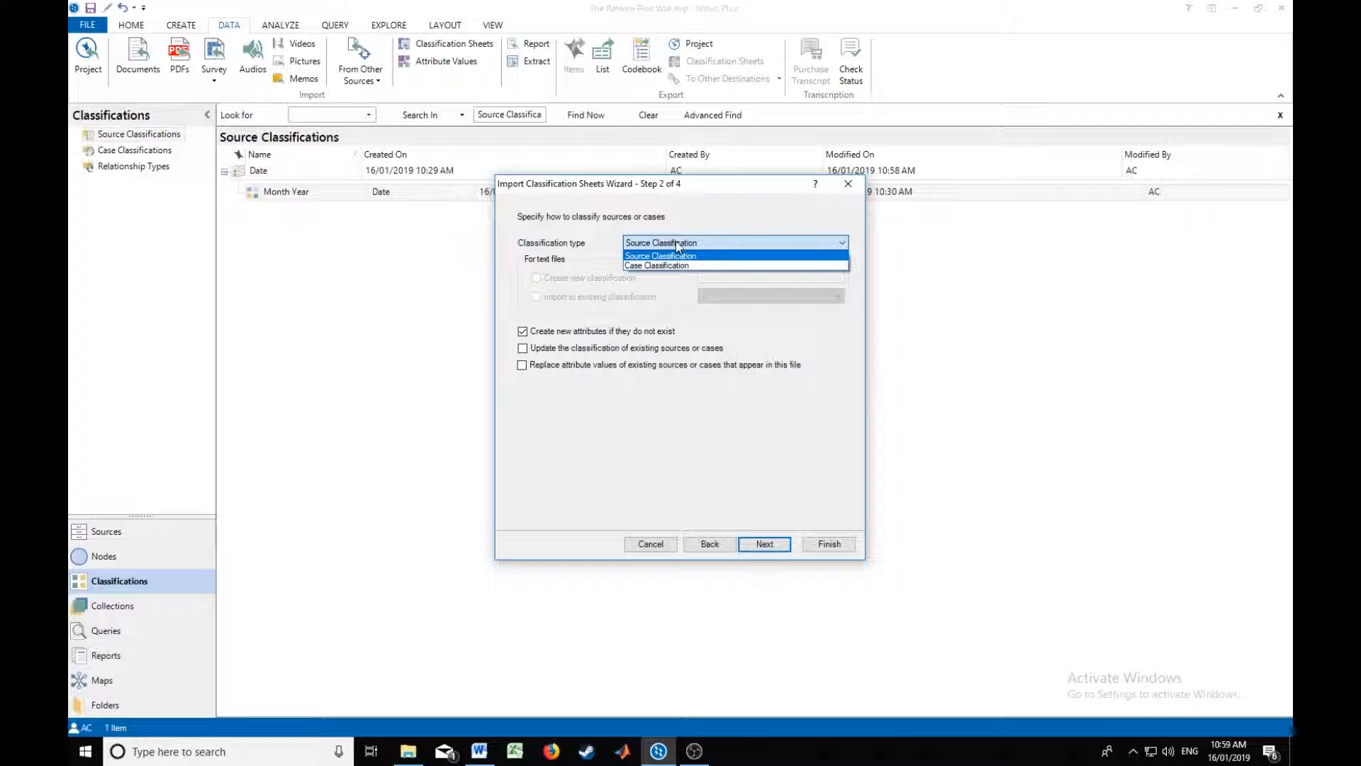
left_click(650, 242)
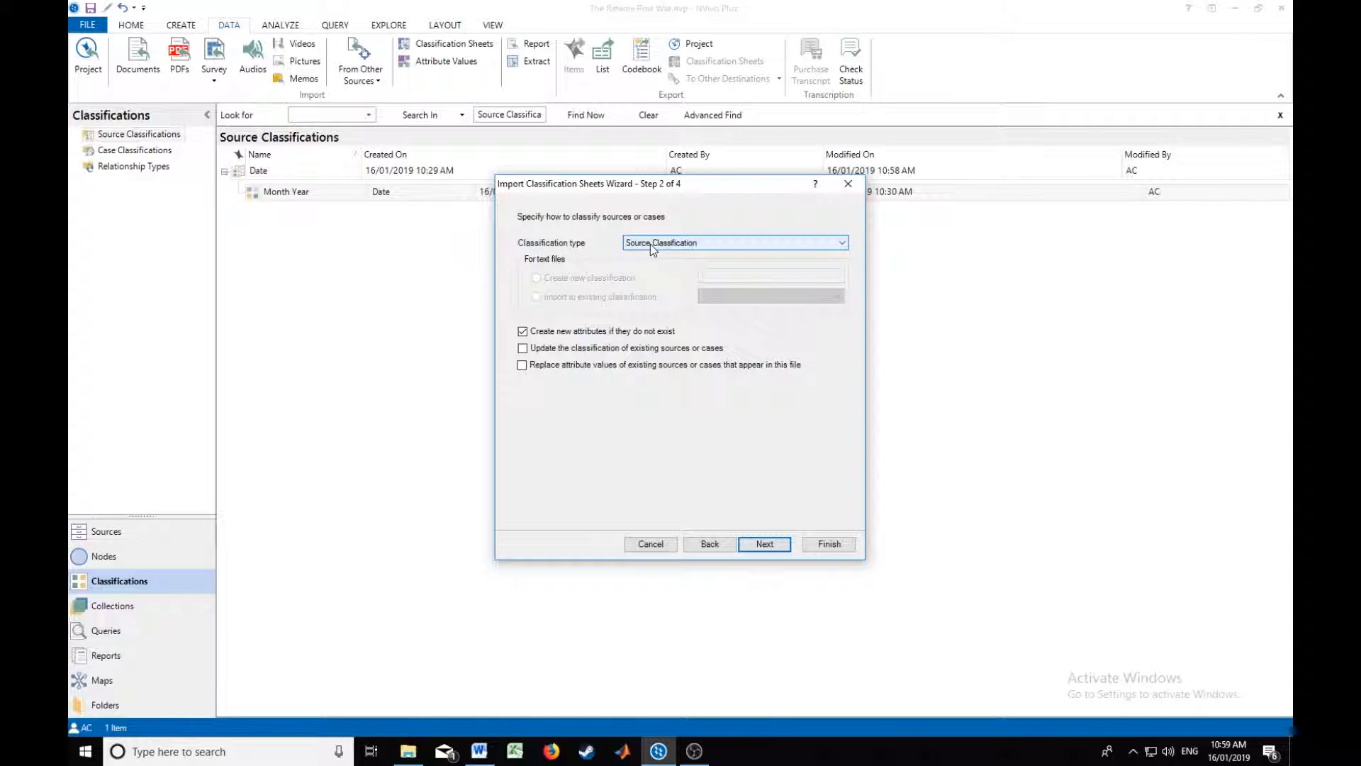
left_click(523, 333)
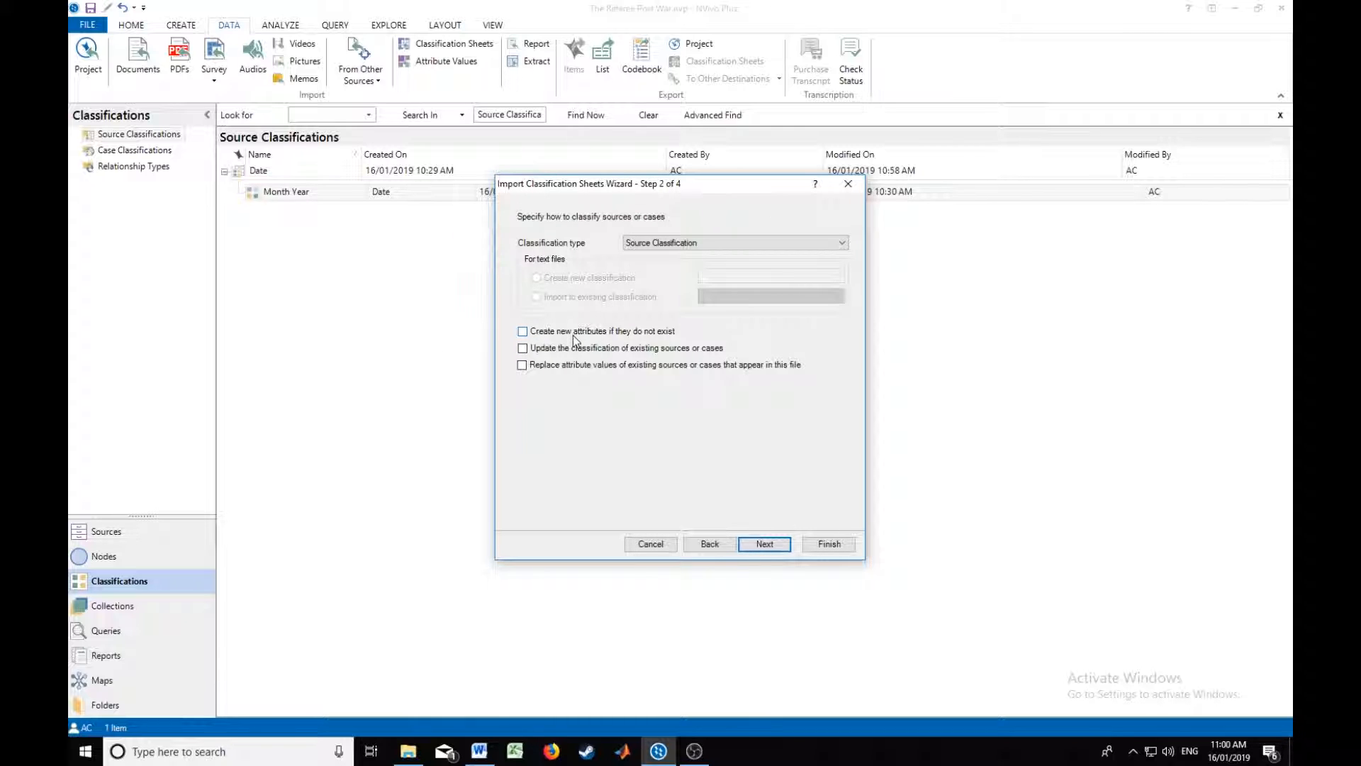
left_click(523, 348)
left_click(522, 365)
left_click(767, 546)
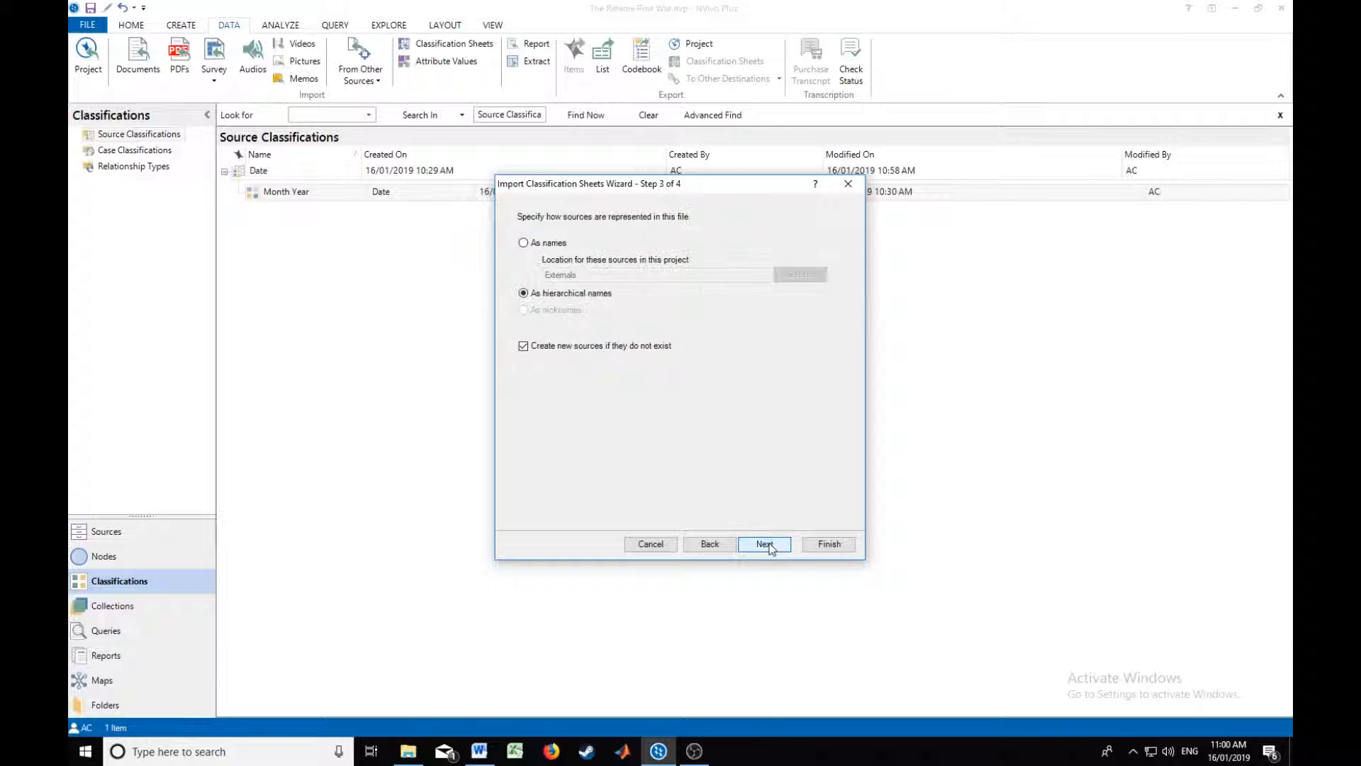
Step: Represent the sources as names located in Internals, and disable creating new sources that do not exist
left_click(523, 242)
left_click(800, 275)
left_click(603, 250)
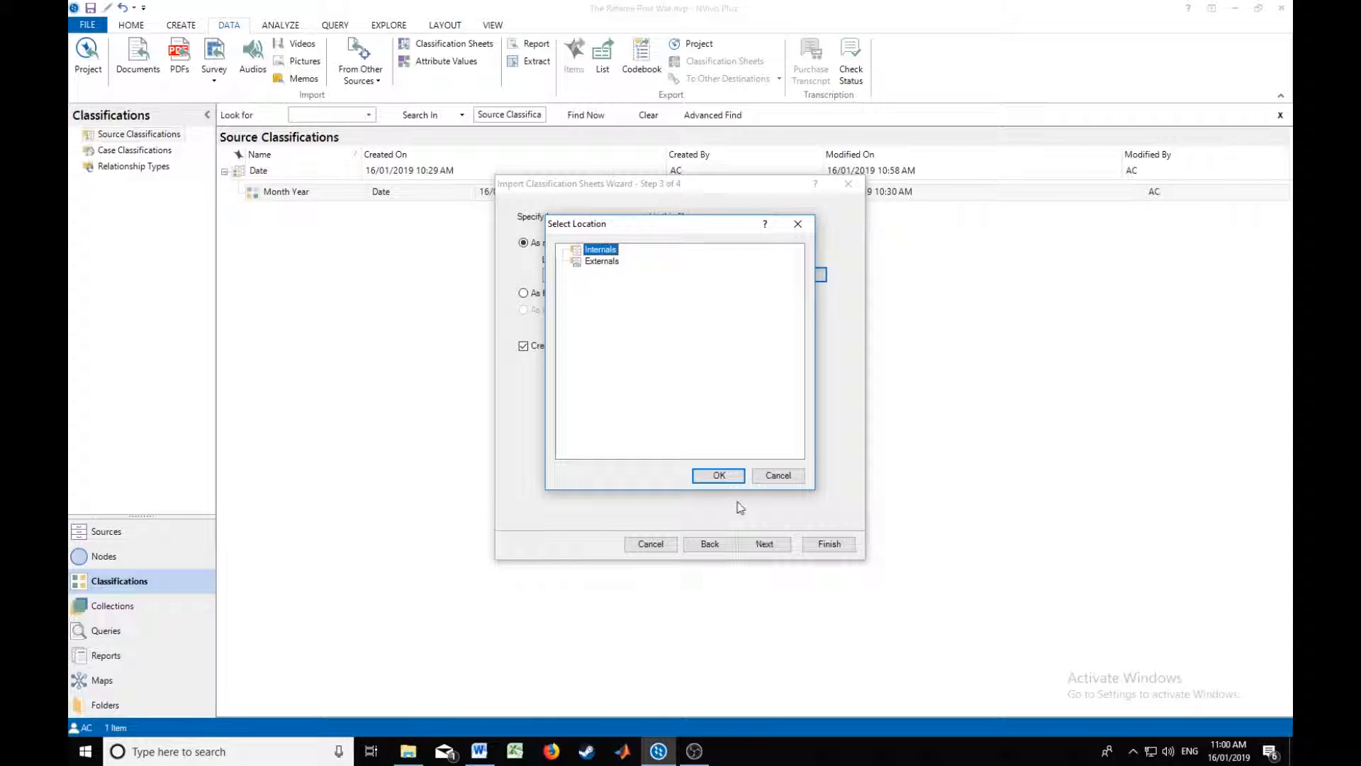
left_click(724, 483)
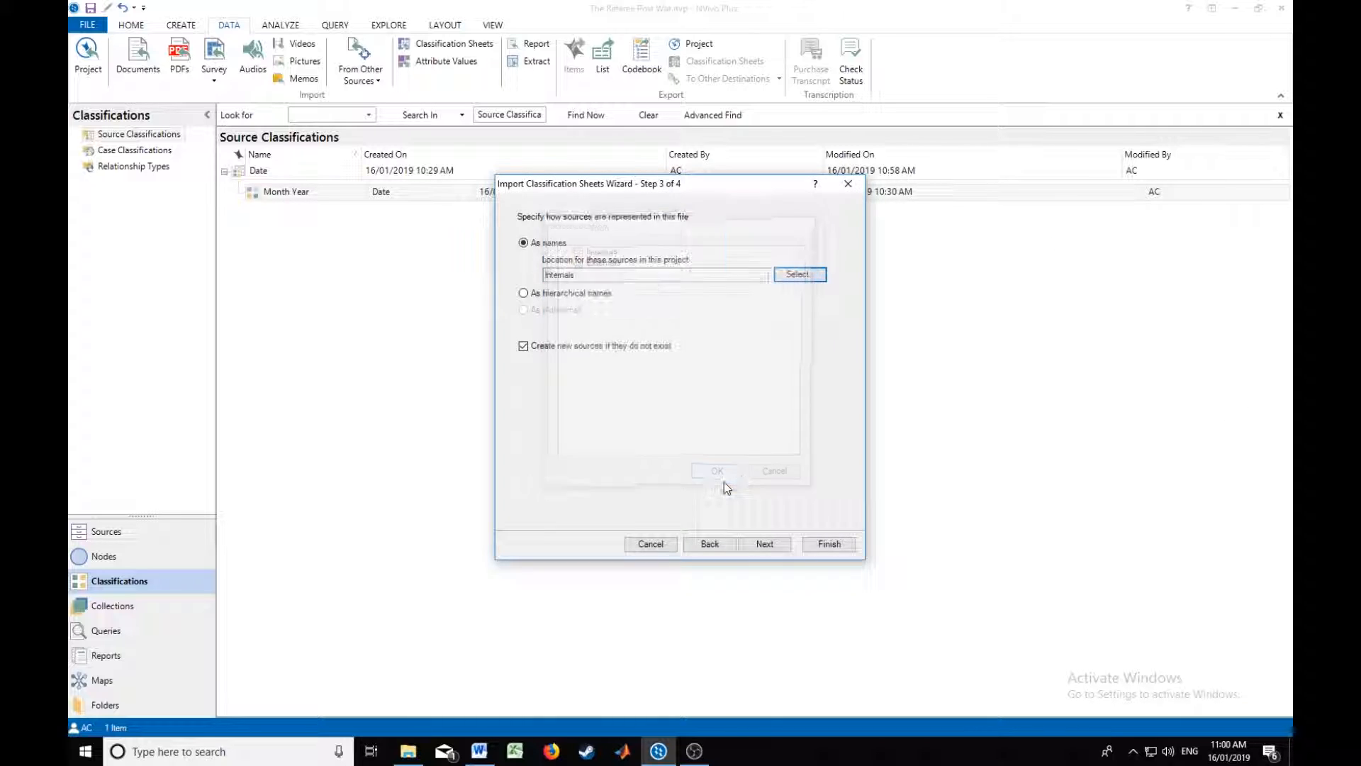
left_click(527, 350)
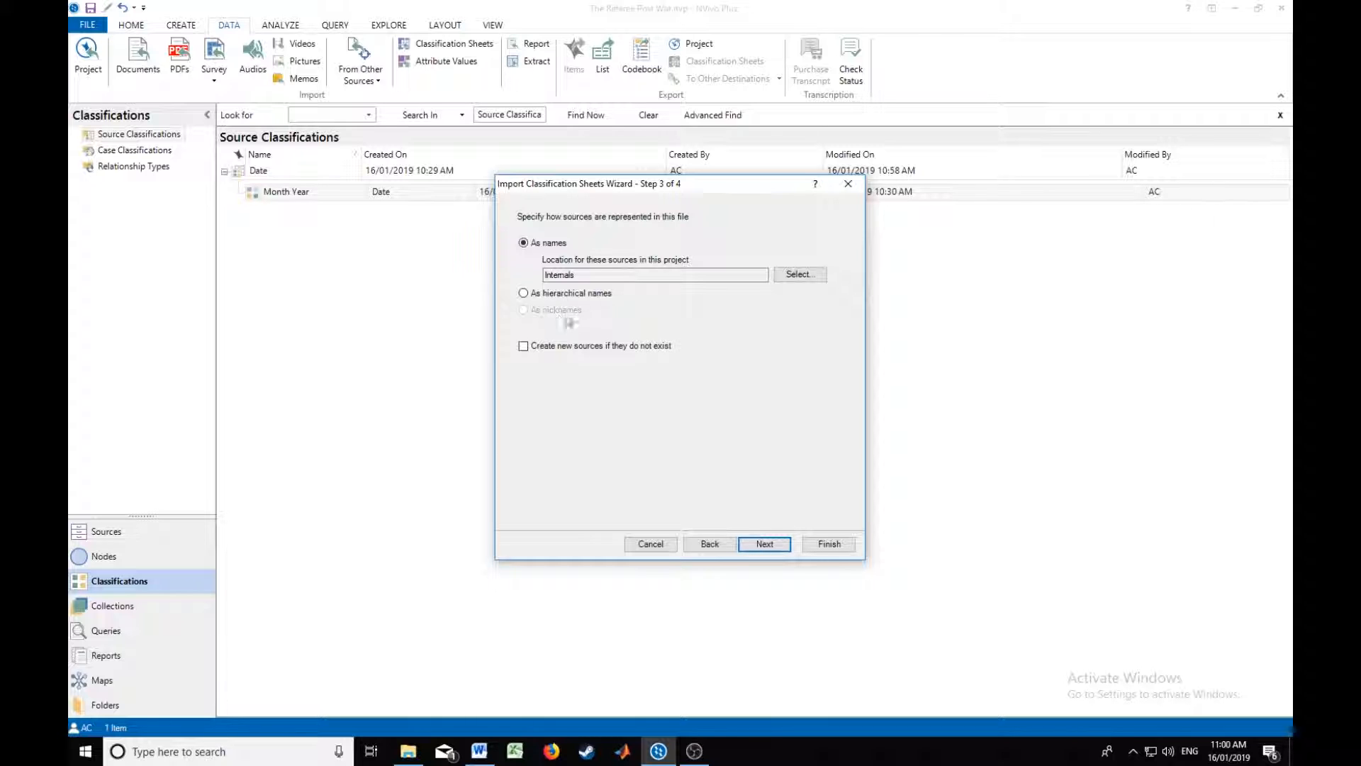
Step: Finish the import with Day Month Year dates, check the Month Year values in the Date classification sheet, and close it
left_click(776, 548)
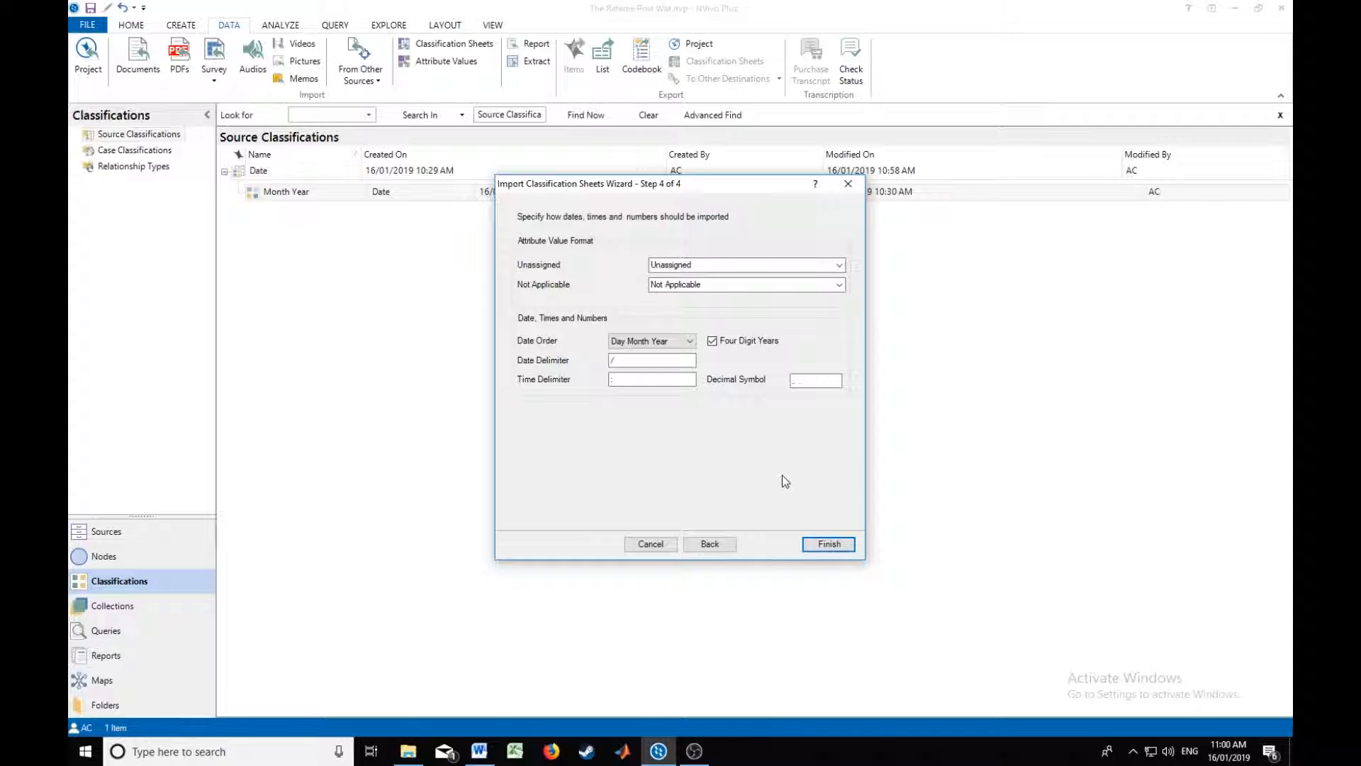
left_click(818, 544)
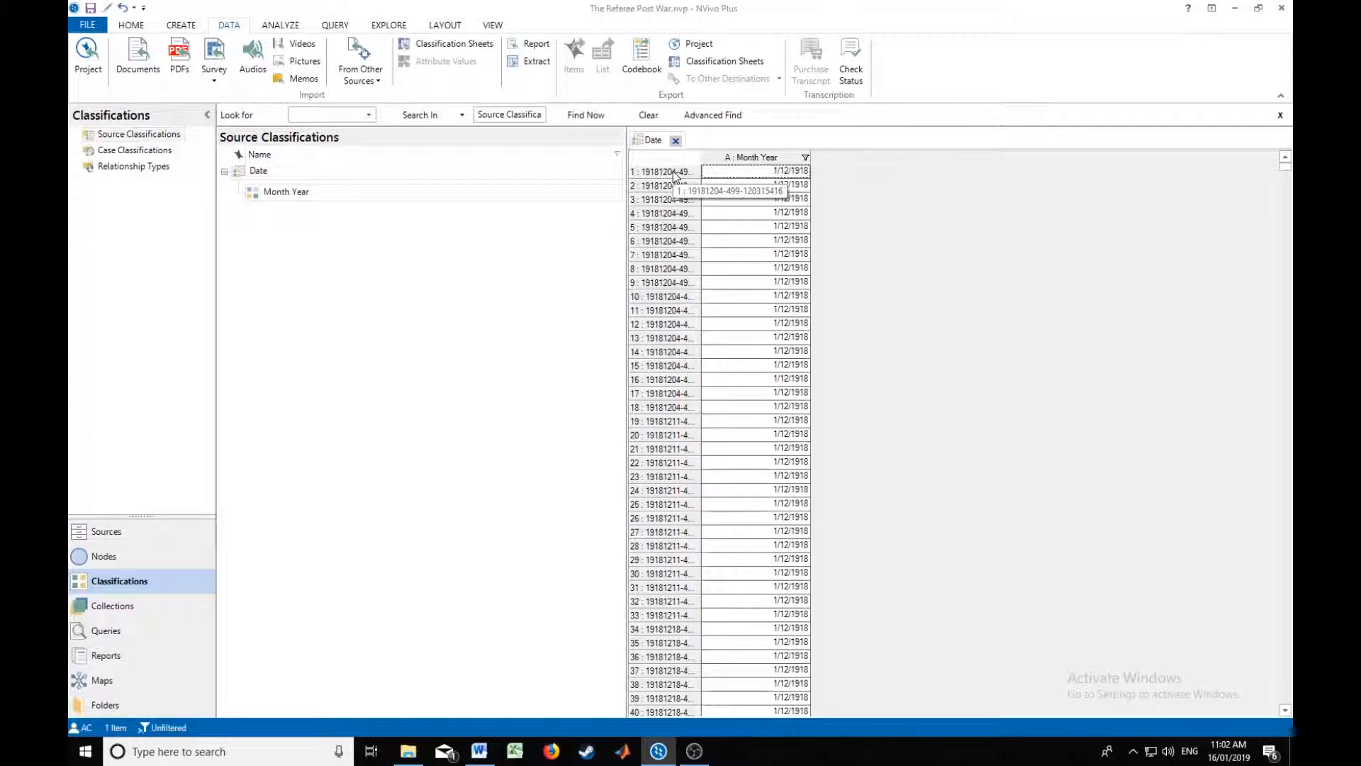
left_click(766, 173)
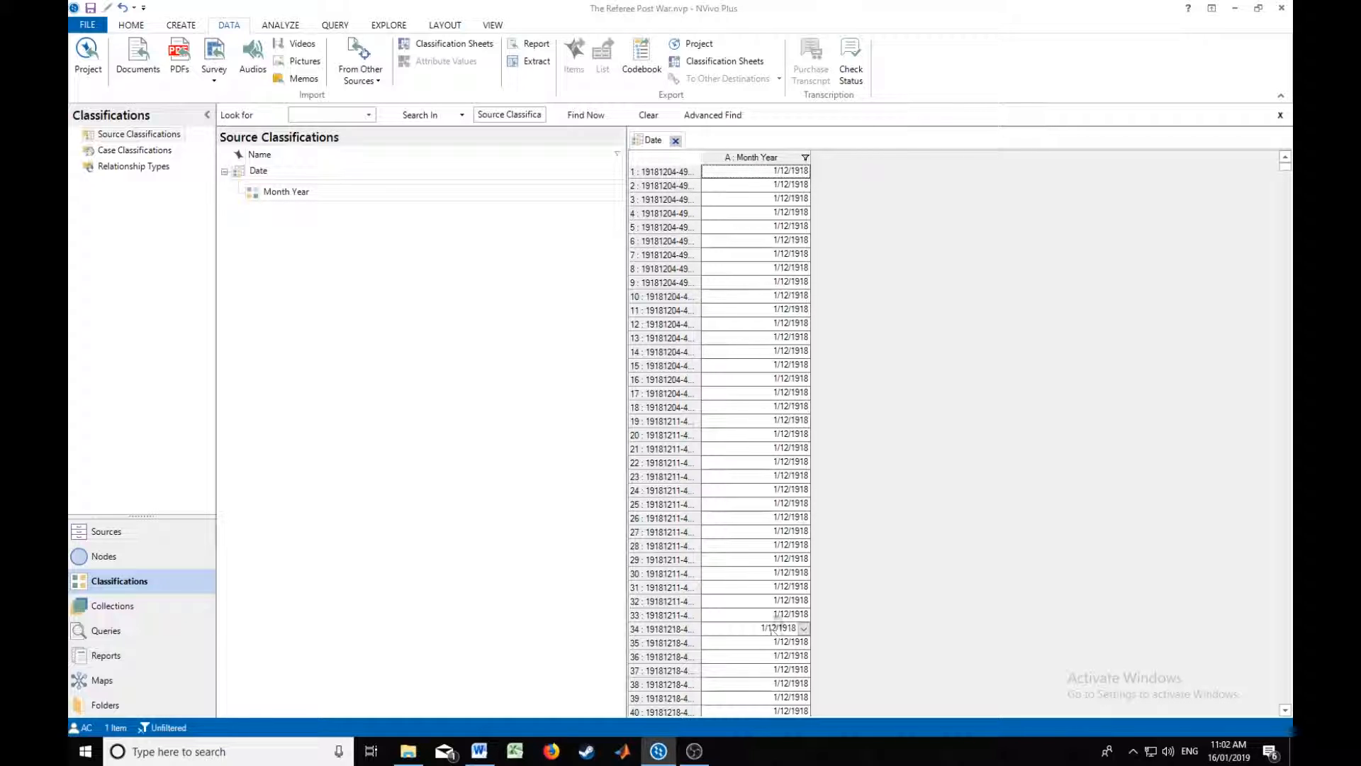
left_click(675, 141)
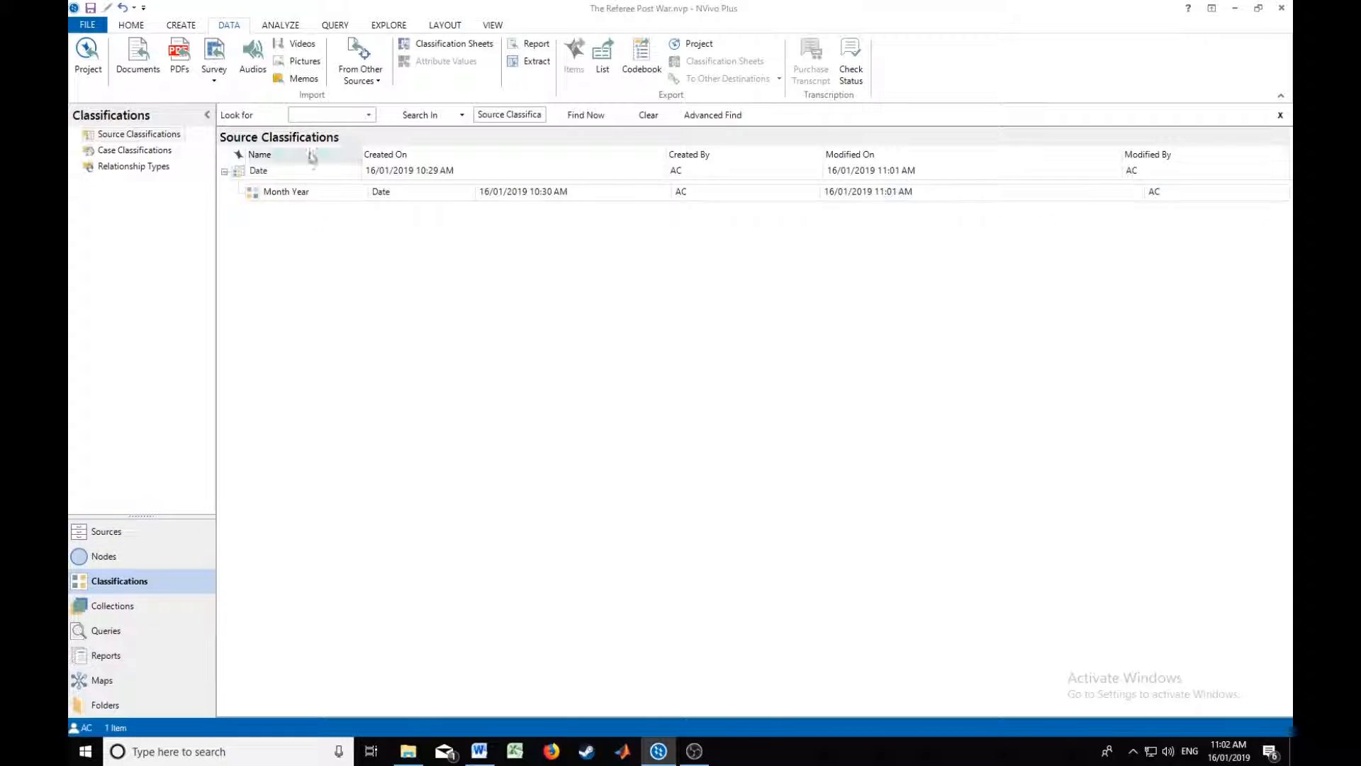
Step: Run a Word Frequency query on all sources, displaying the 300 most frequent words
left_click(337, 24)
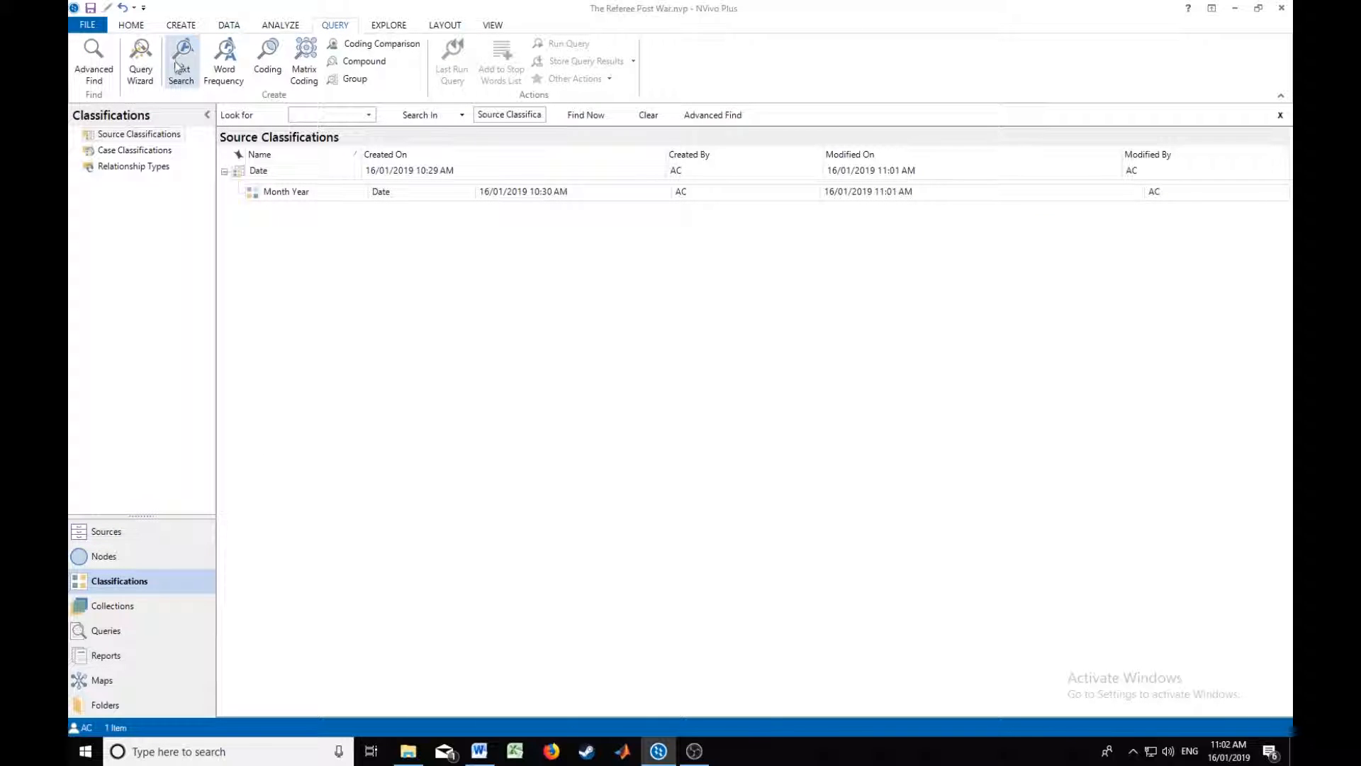
left_click(223, 71)
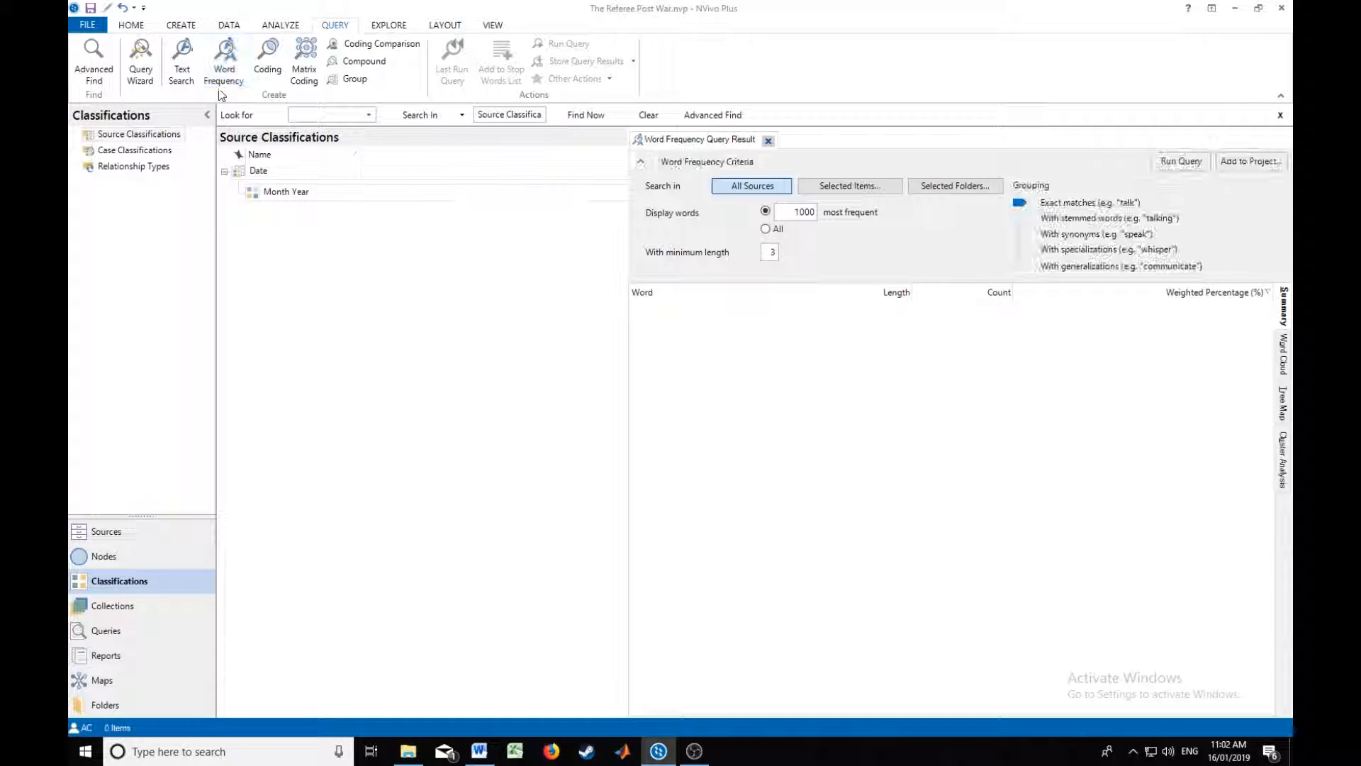
left_click(801, 215)
double_click(802, 212)
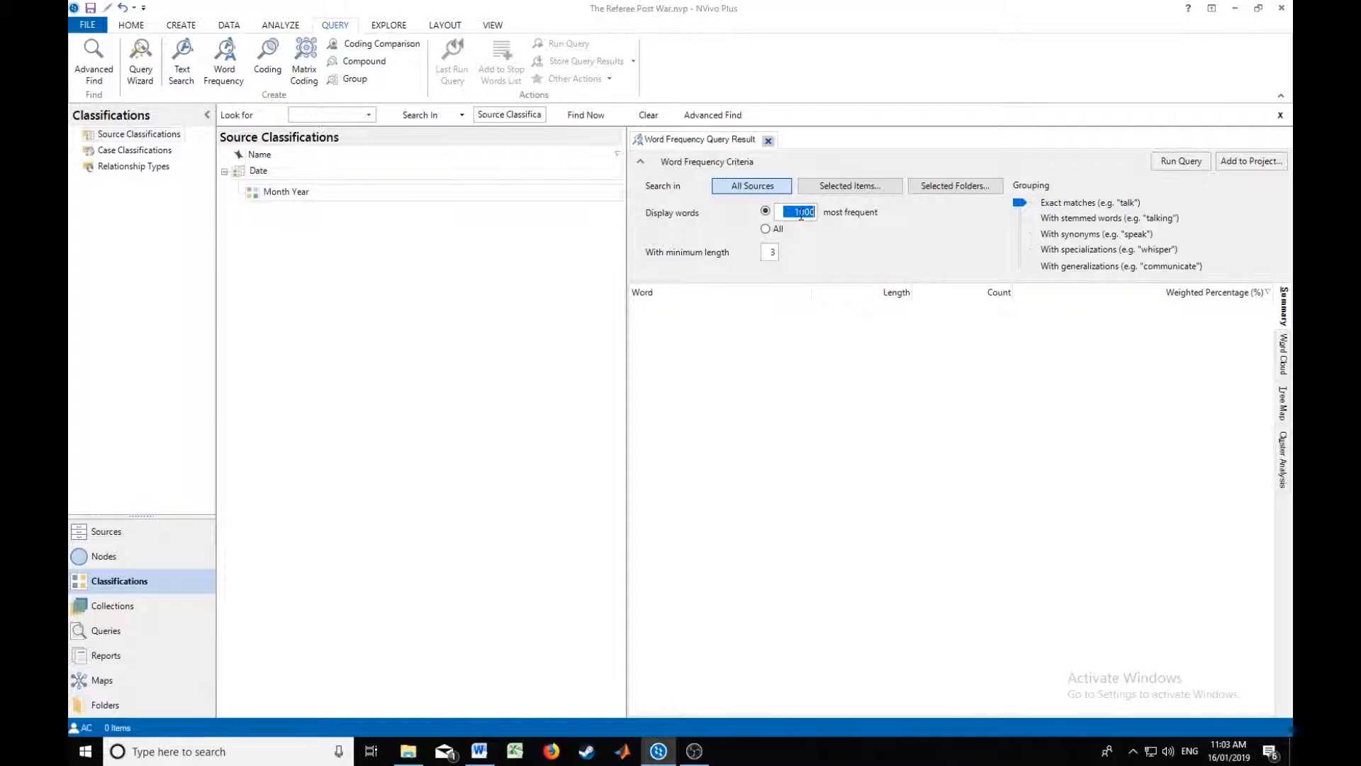
type("300")
left_click(1181, 161)
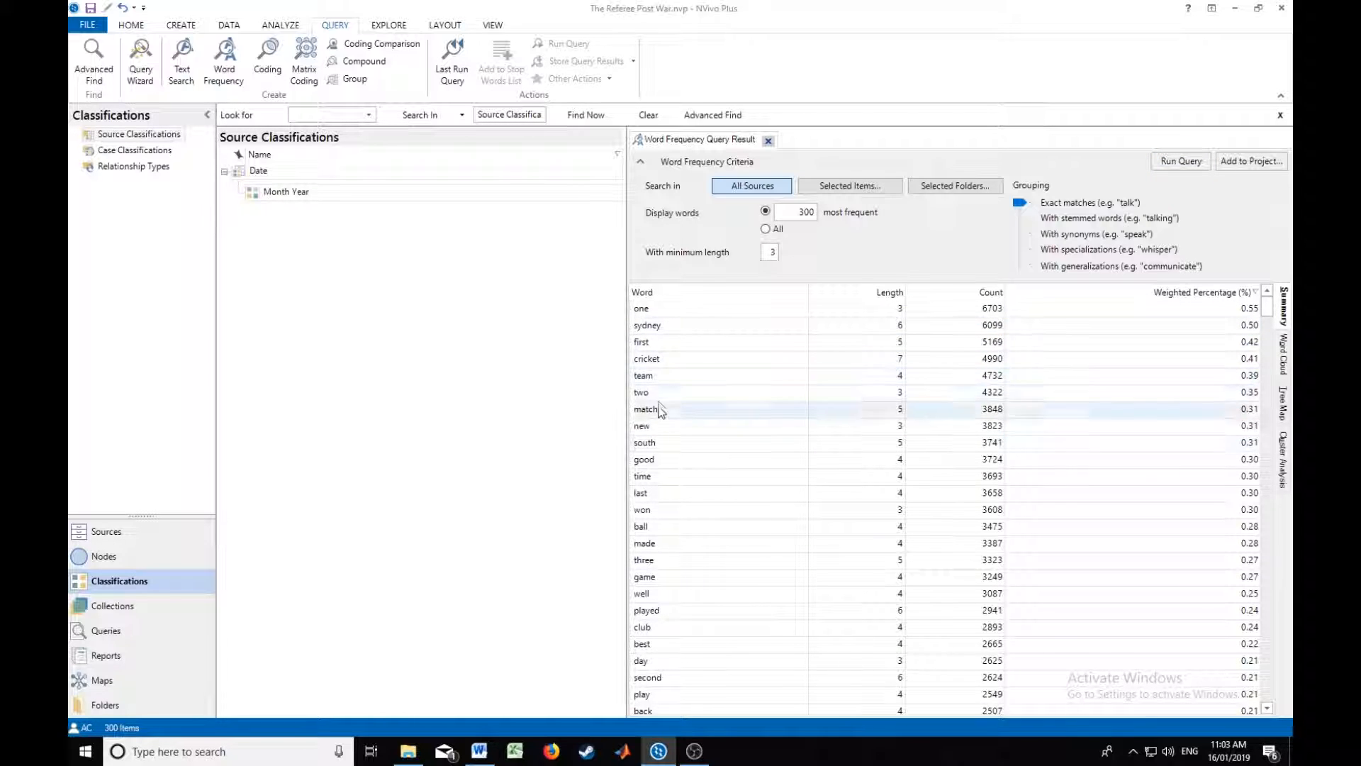
Step: Find the fragment "ing" in the word frequency results and add it to the project's English (US) stop words
scroll(675, 512, "down", 4)
scroll(674, 512, "down", 1)
scroll(700, 458, "down", 3)
left_click(699, 516)
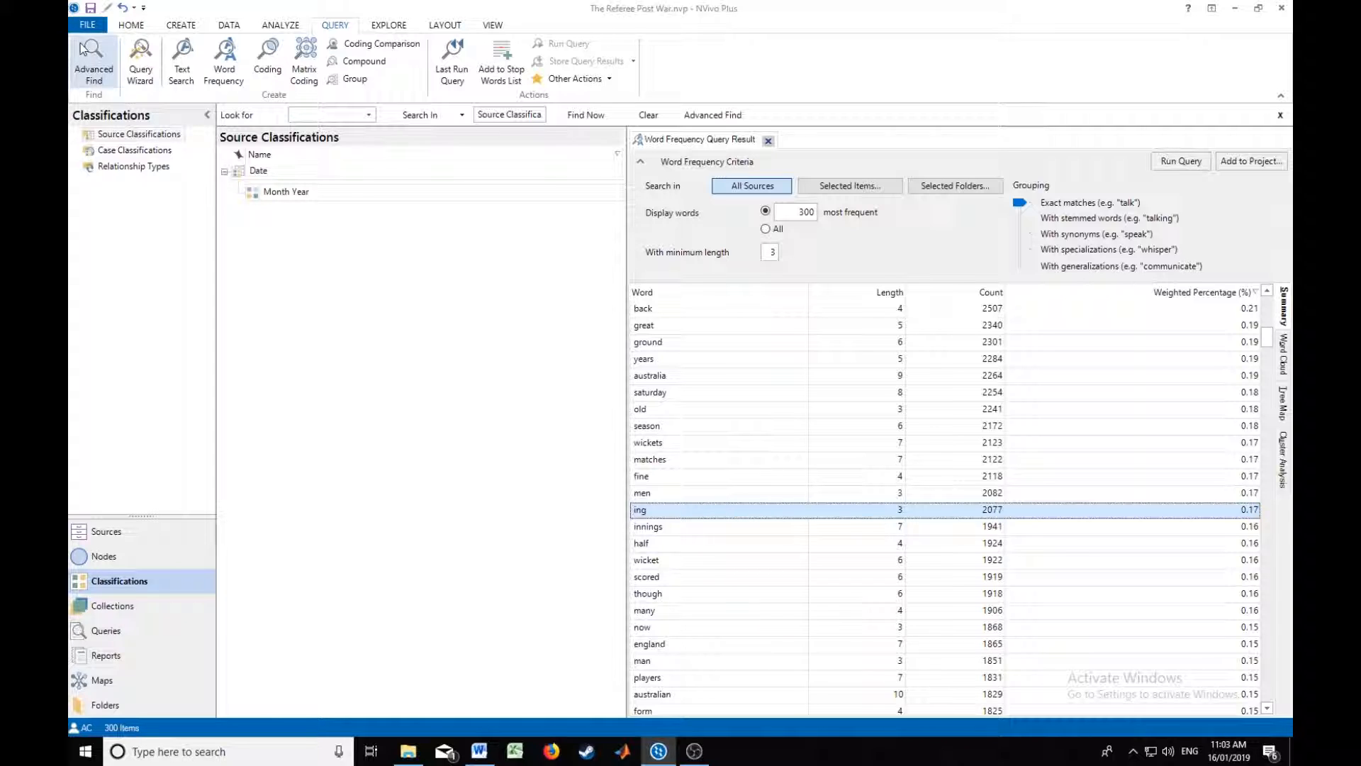
left_click(88, 25)
left_click(218, 106)
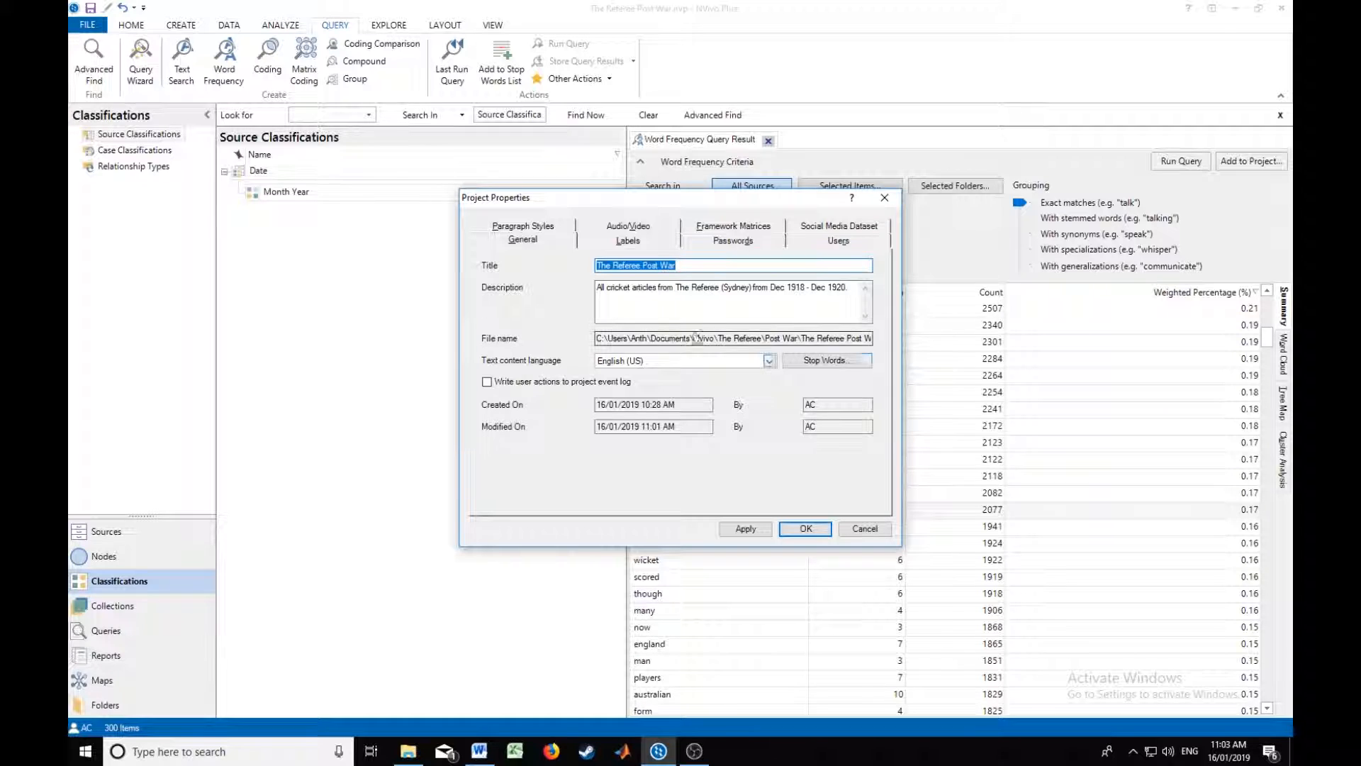
left_click(828, 359)
key("ctrl+End")
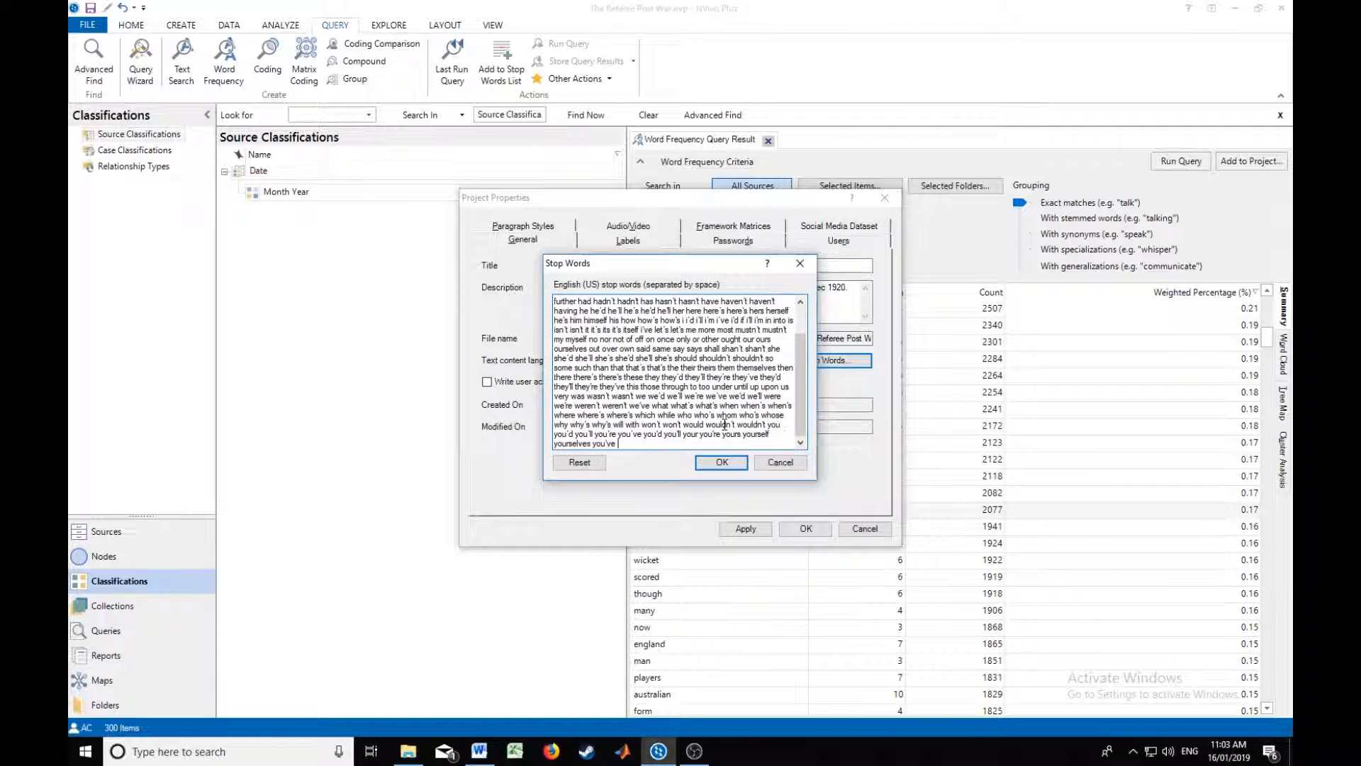
type("mr")
key("Return")
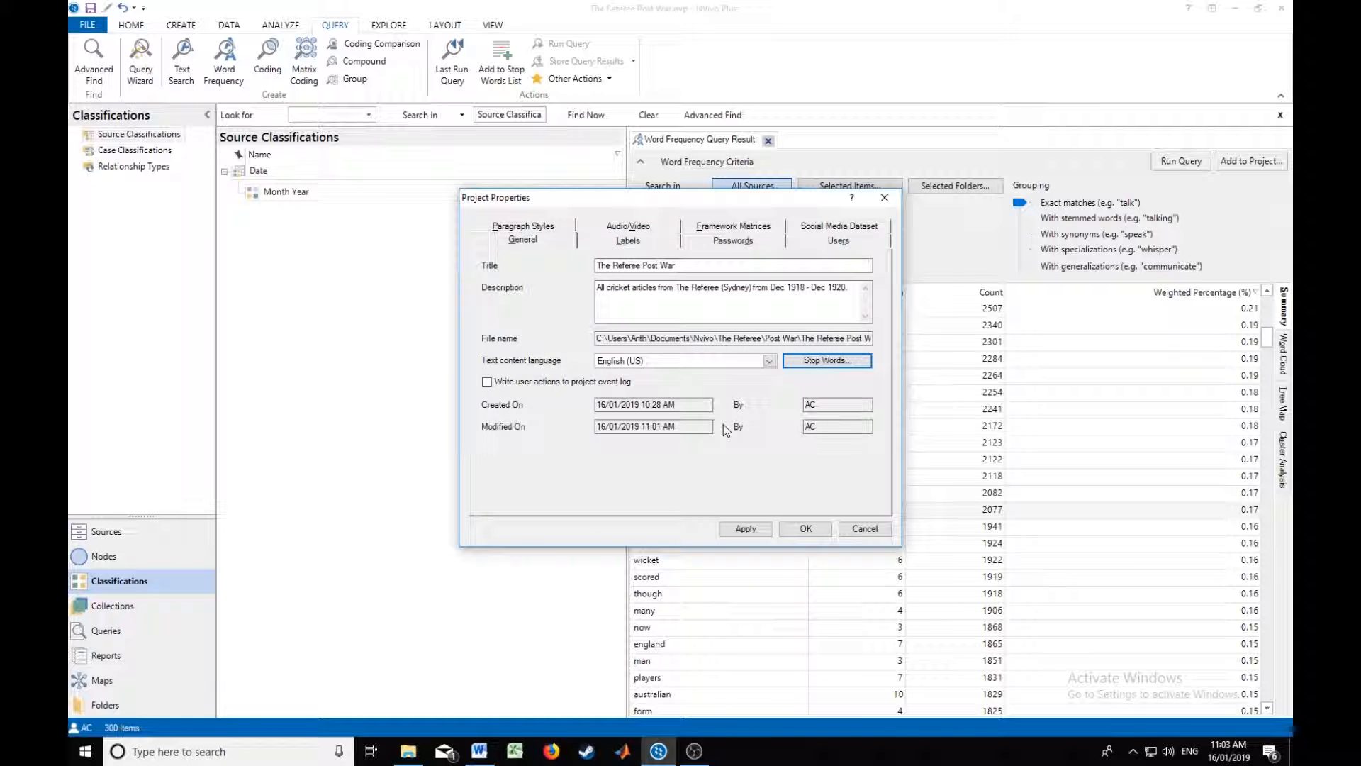
left_click(805, 528)
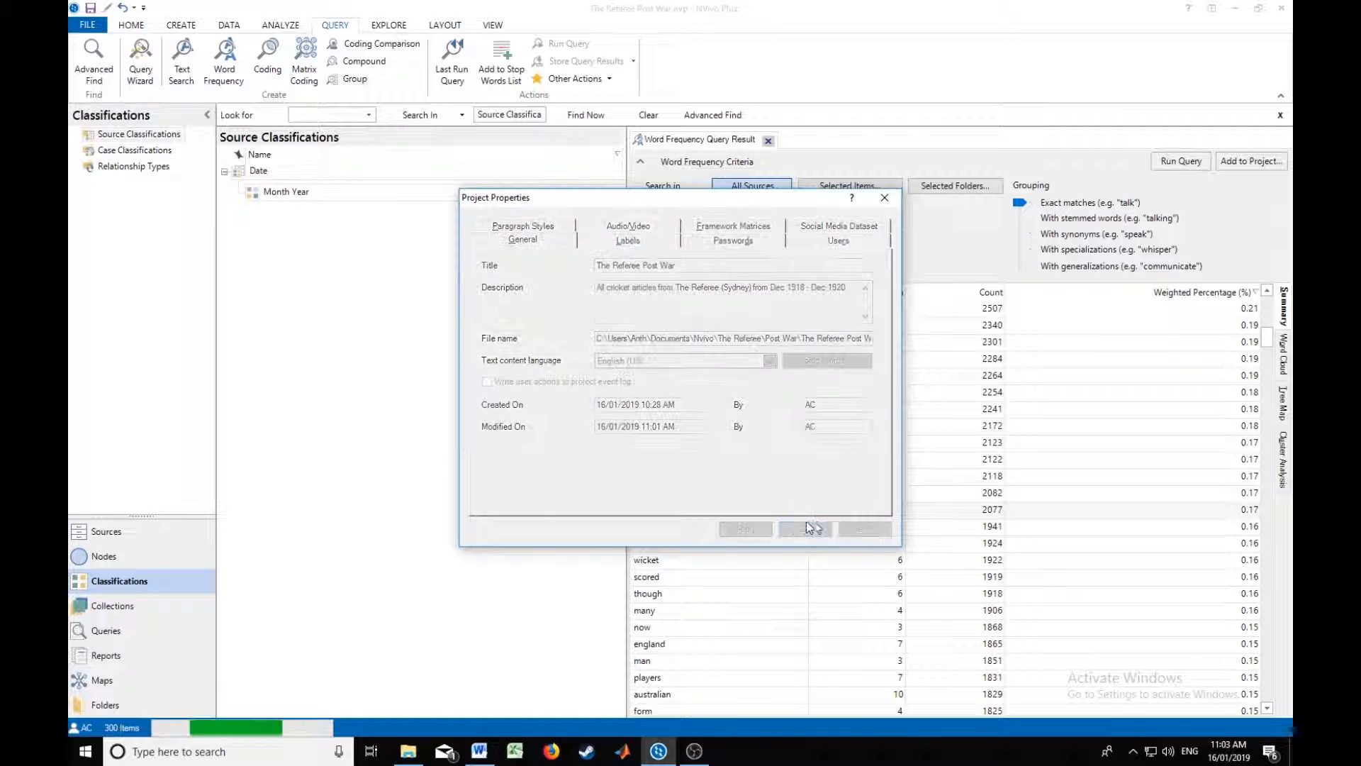
Step: Rerun the word frequency query with the updated stop words and look through the word list
left_click(1181, 162)
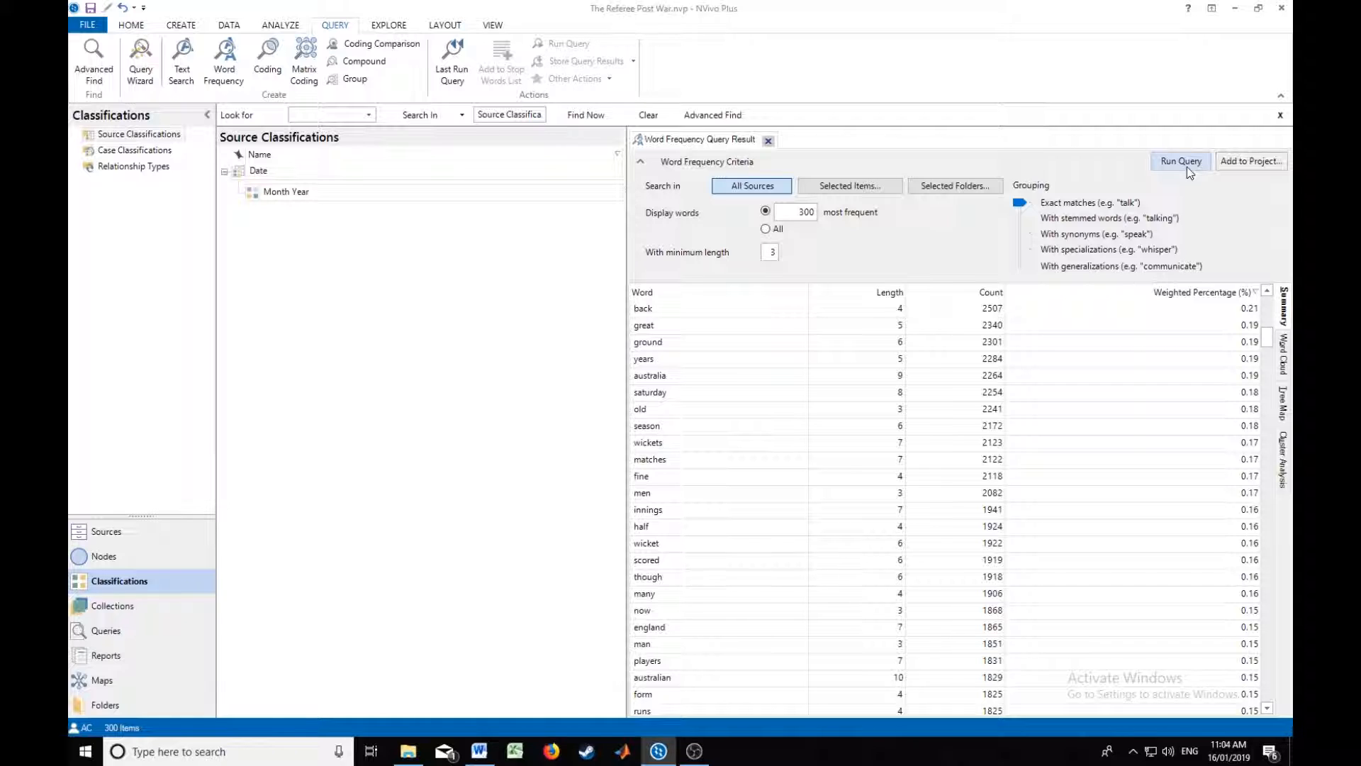
scroll(840, 448, "down", 5)
scroll(840, 448, "up", 10)
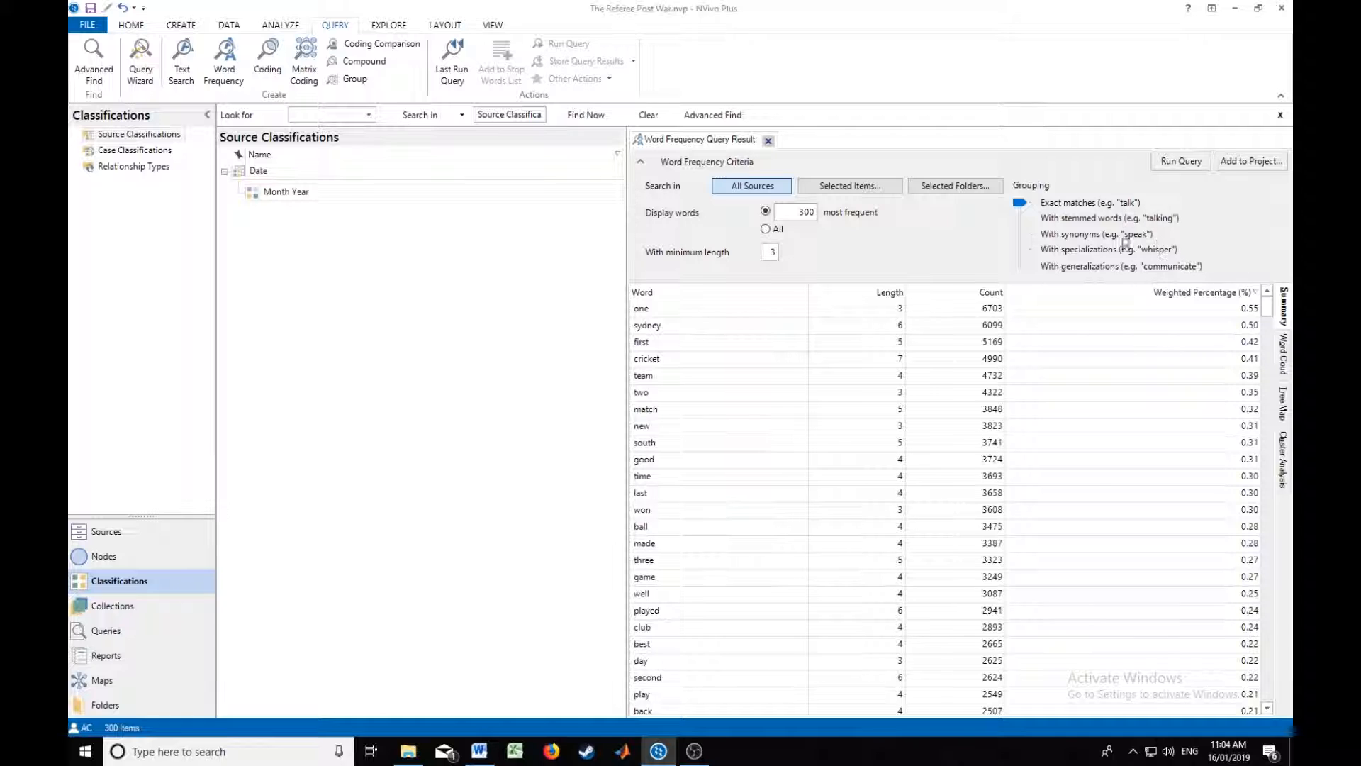
Step: Show the results as a word cloud and export it as the PNG "The Referee Post War 300 word cloud" in the Post War folder
left_click(1285, 353)
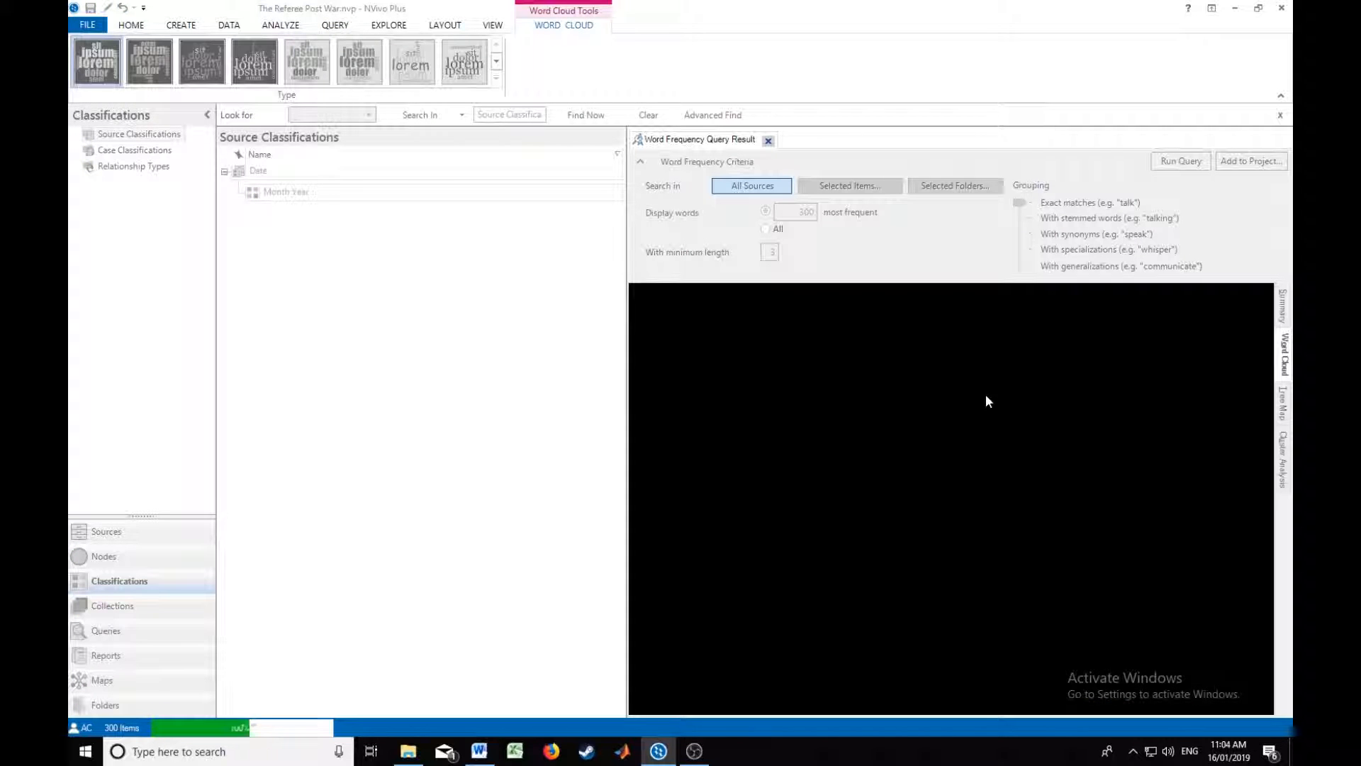
right_click(920, 467)
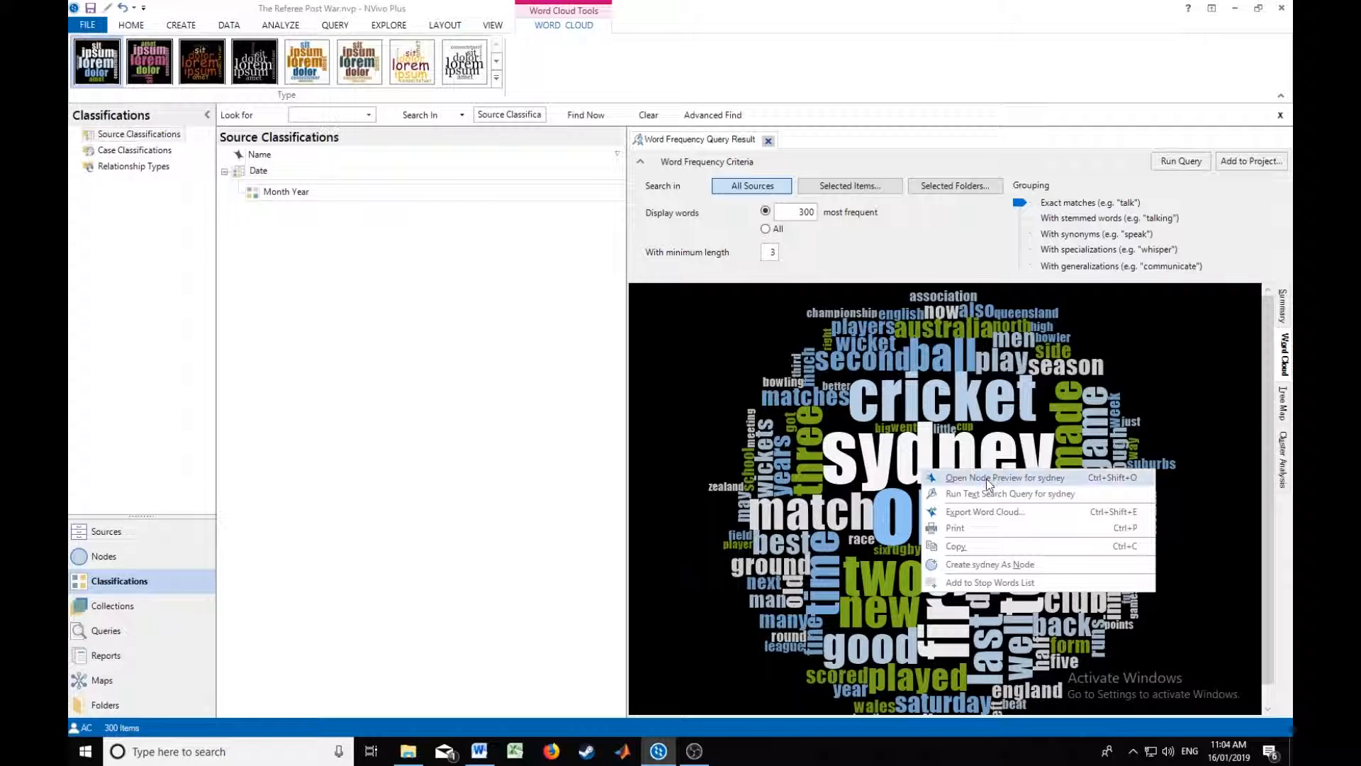
left_click(982, 514)
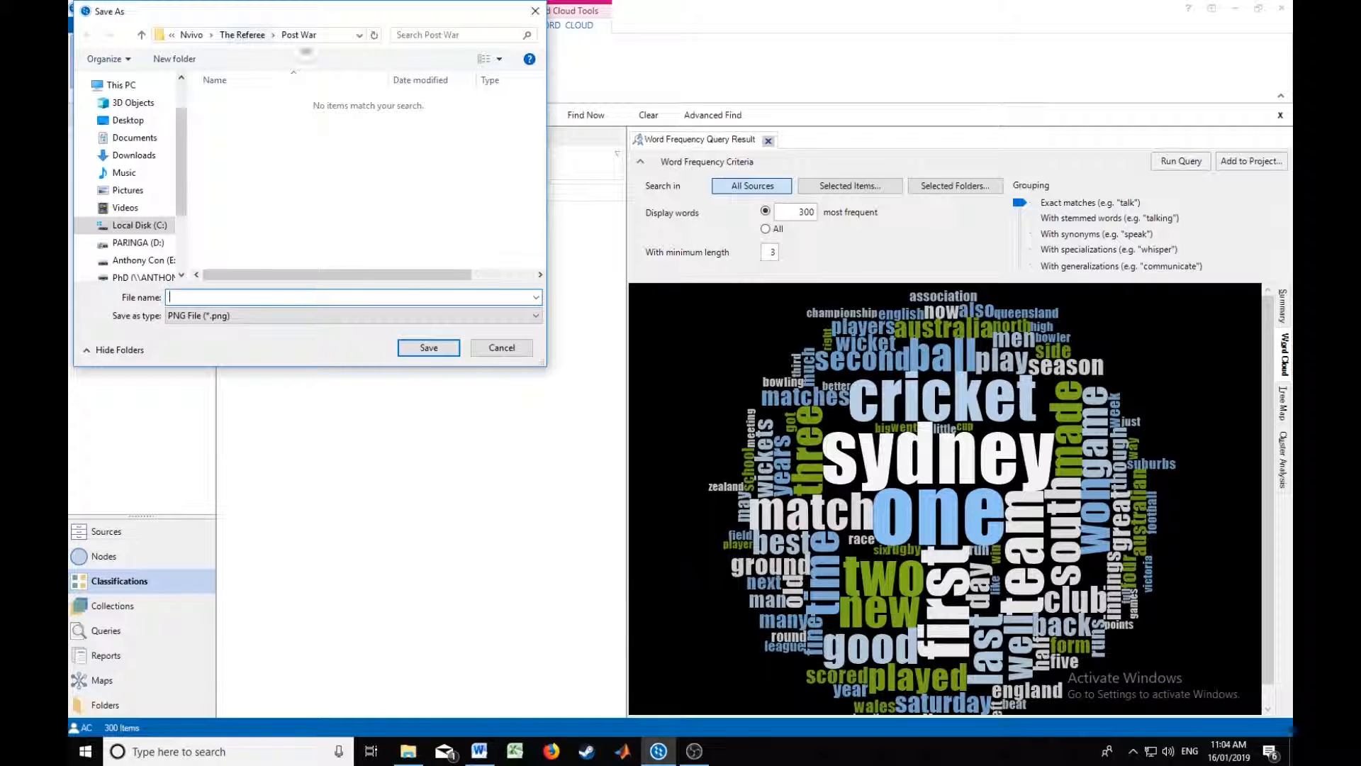
type("T")
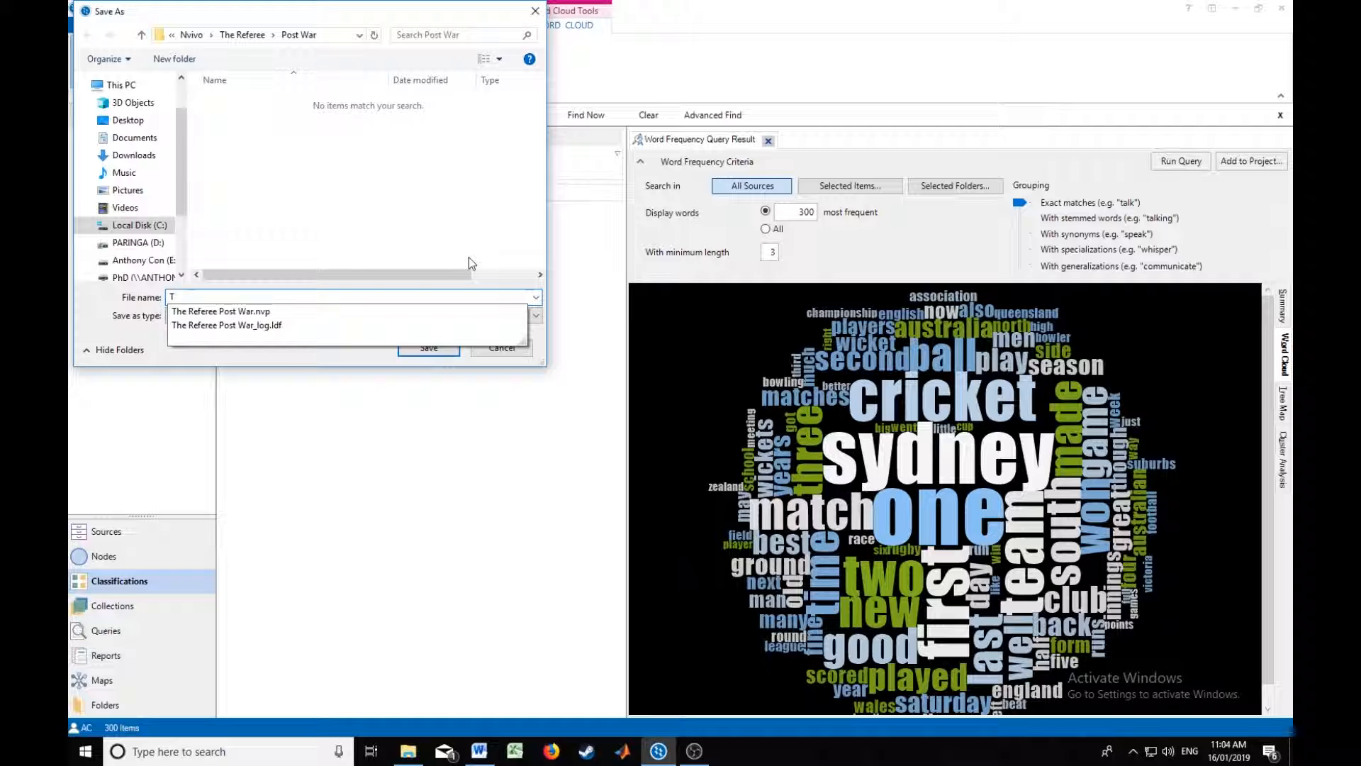
key("Down")
key("BackSpace")
key("BackSpace")
key("BackSpace")
key("BackSpace")
type("3")
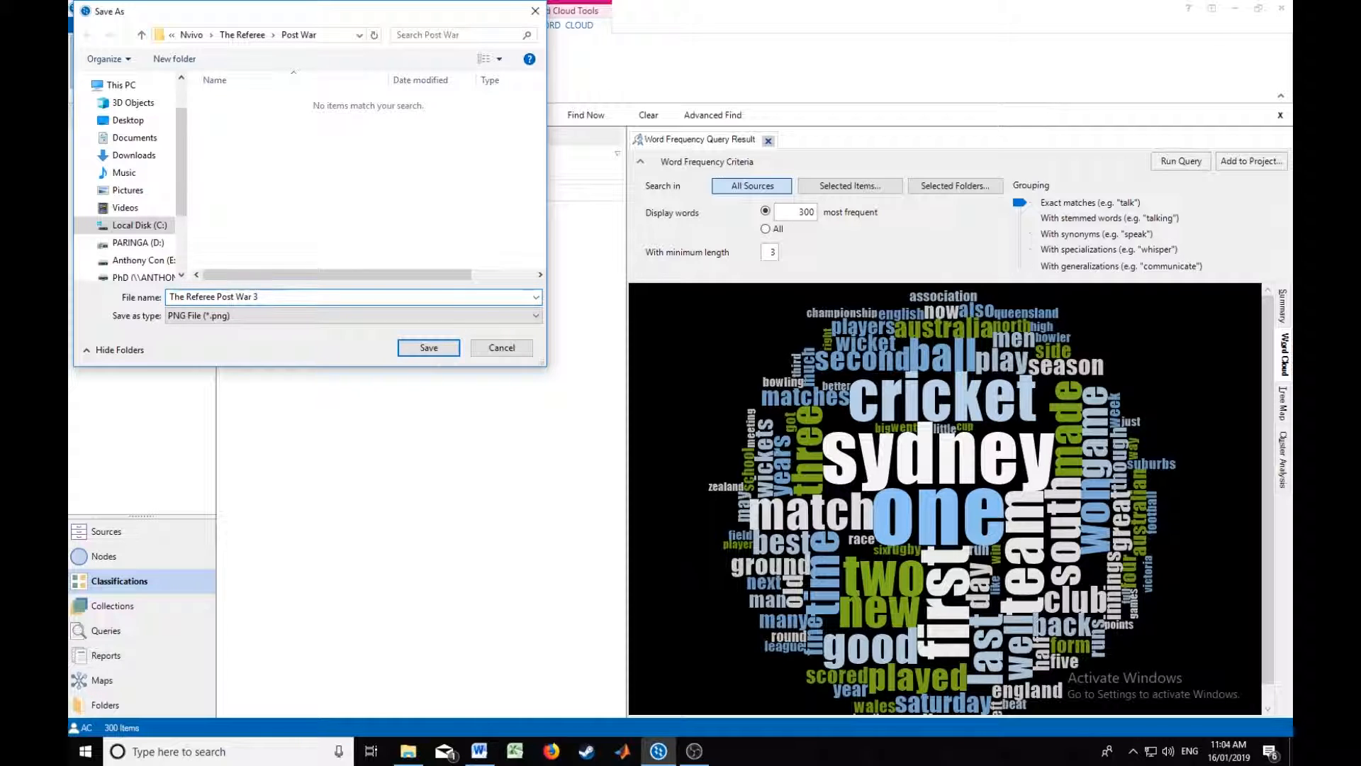
type(" 300 word cloud")
key("Return")
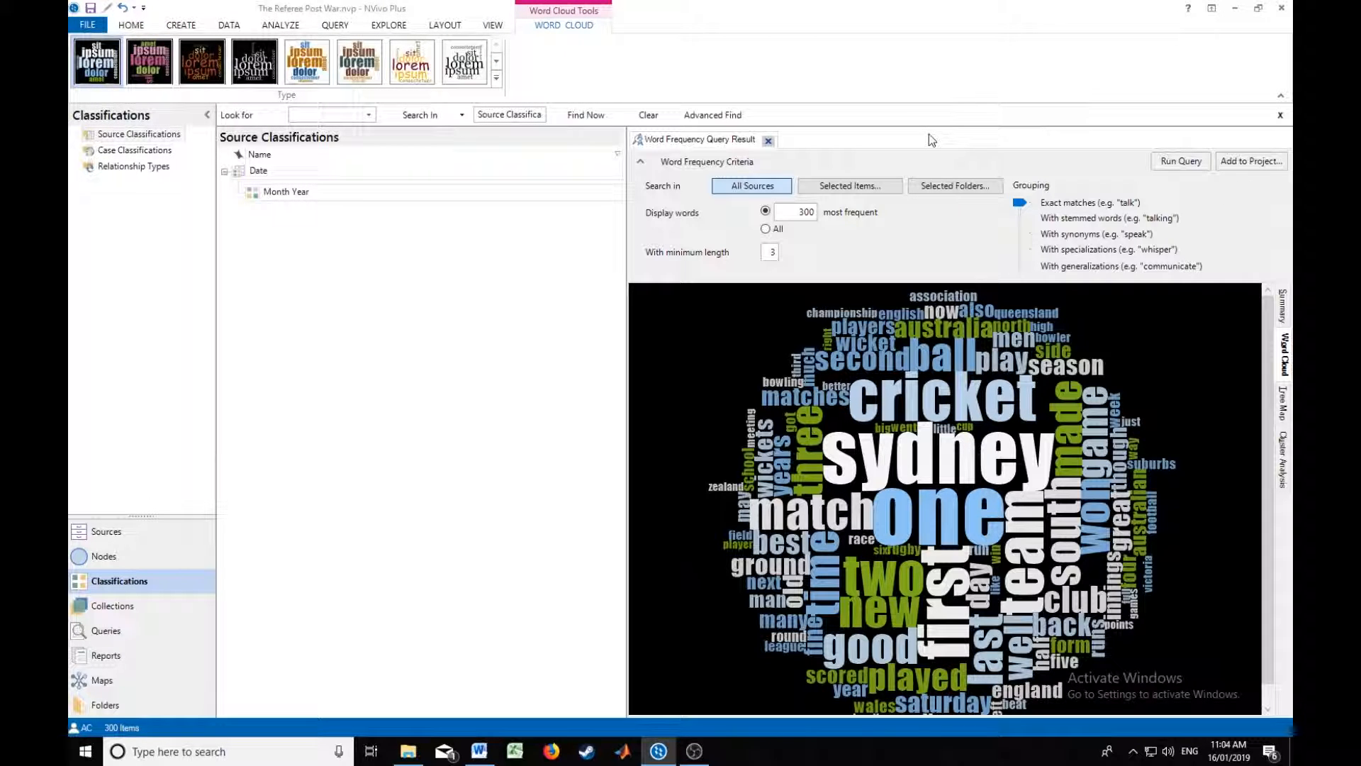
Step: Close the word frequency results and open a new Text Search query on all sources
left_click(767, 140)
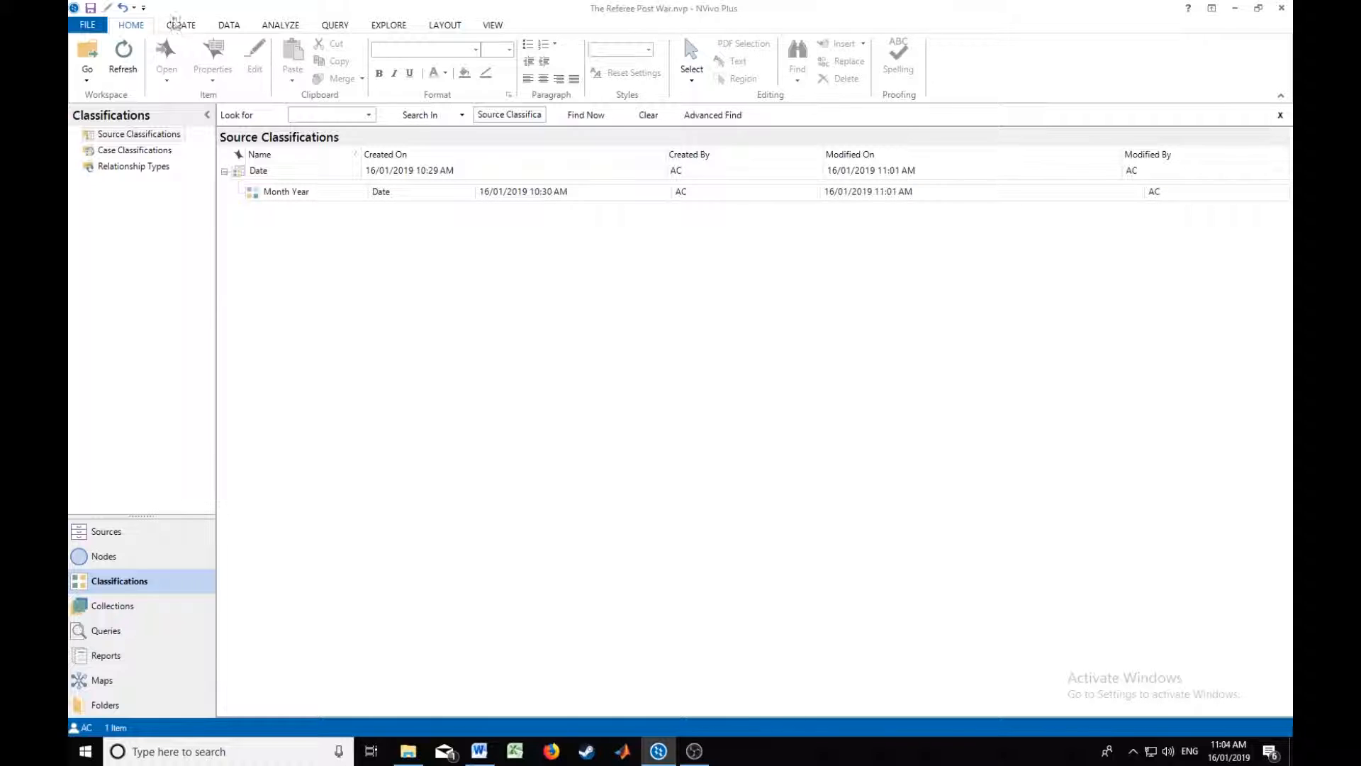
left_click(335, 27)
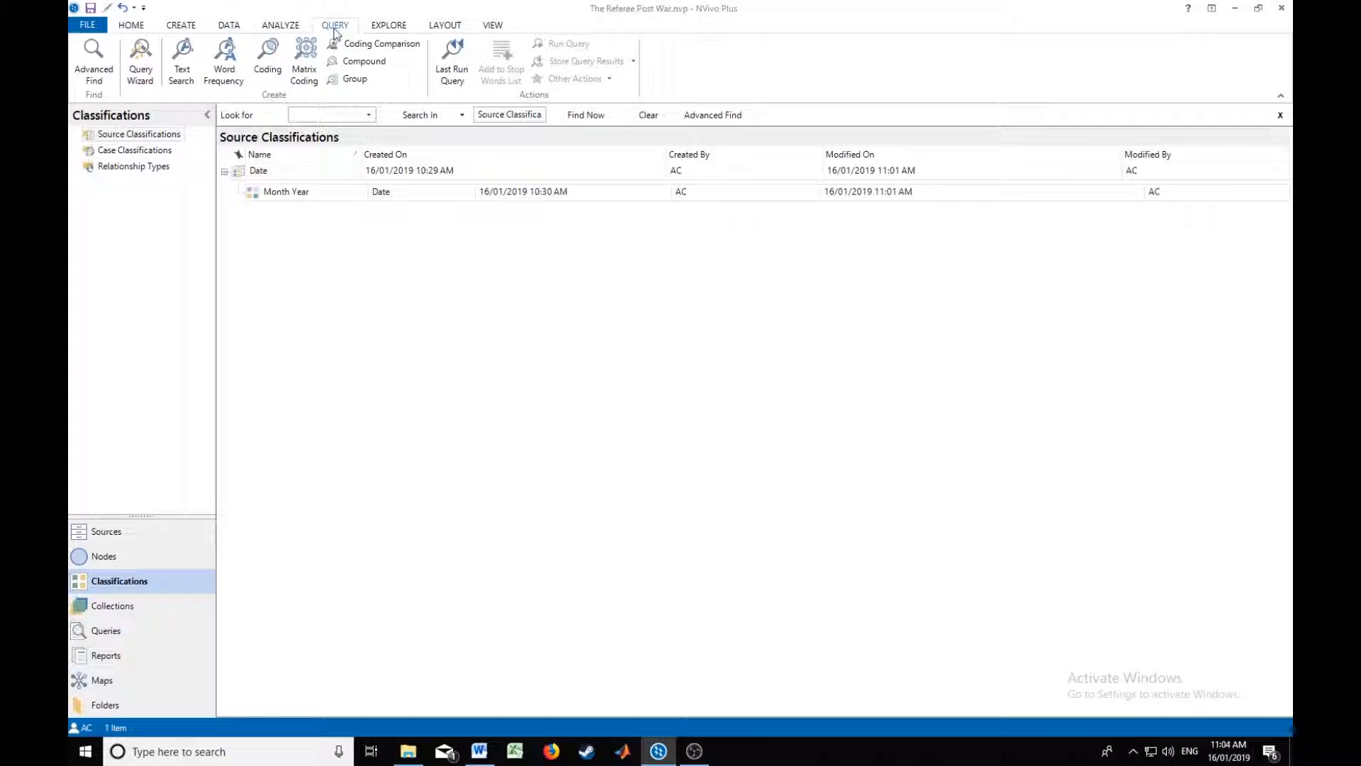
left_click(188, 67)
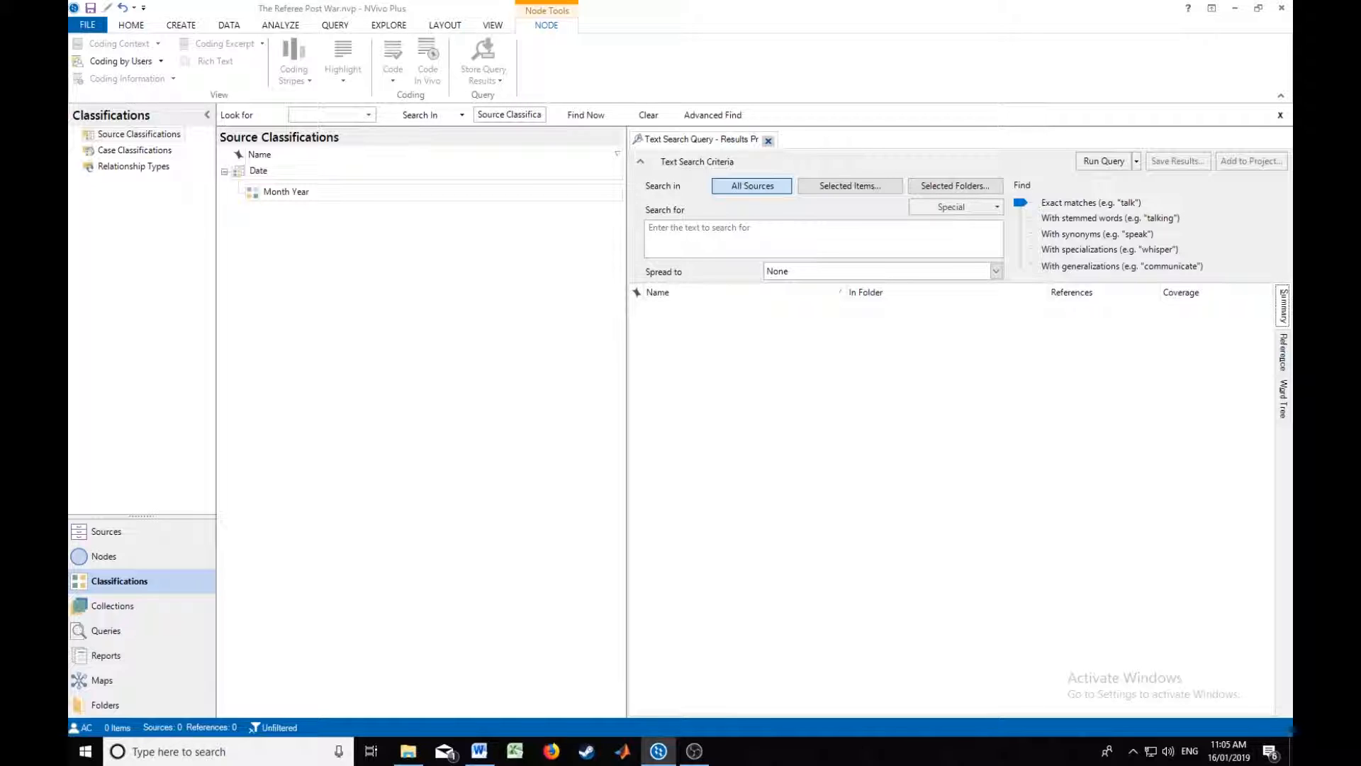
key("alt+Tab")
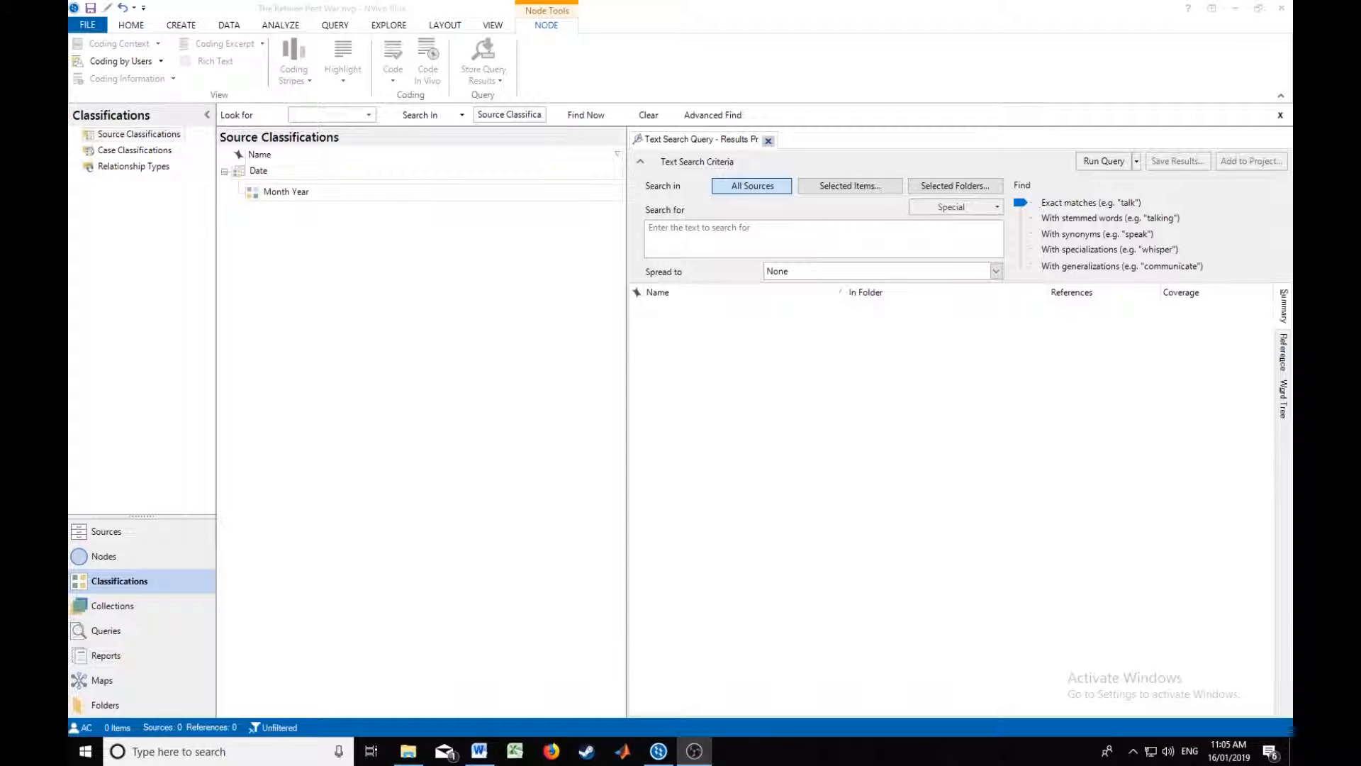